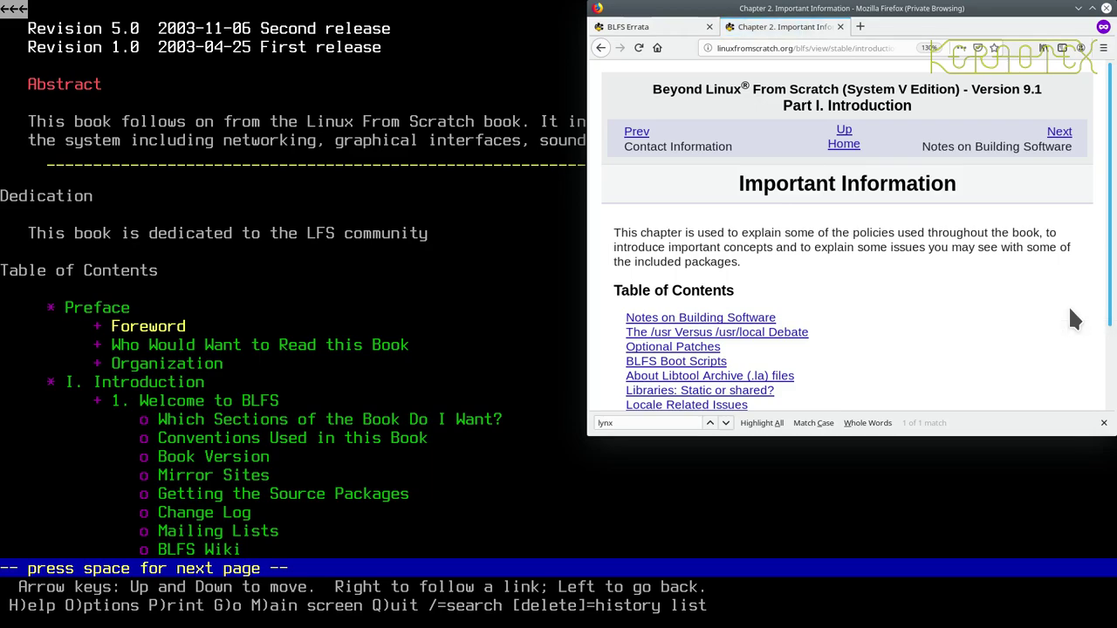
- Open the Notes on Building Software page and read its introduction and the section on building as an unprivileged user
scroll(932, 240, "down", 2)
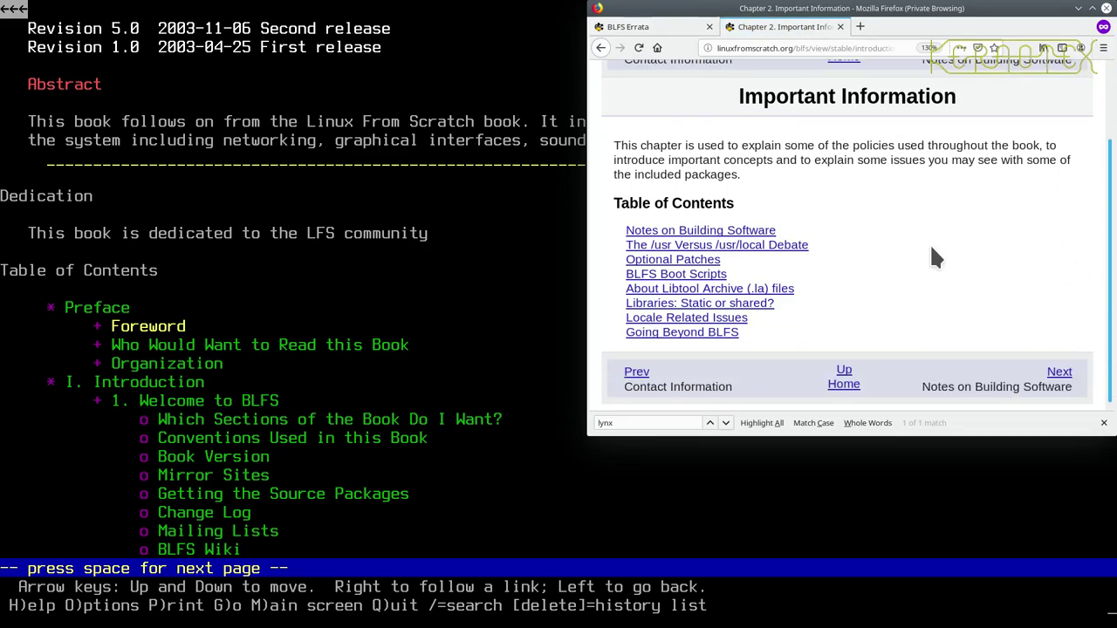
left_click(1059, 372)
scroll(879, 299, "down", 3)
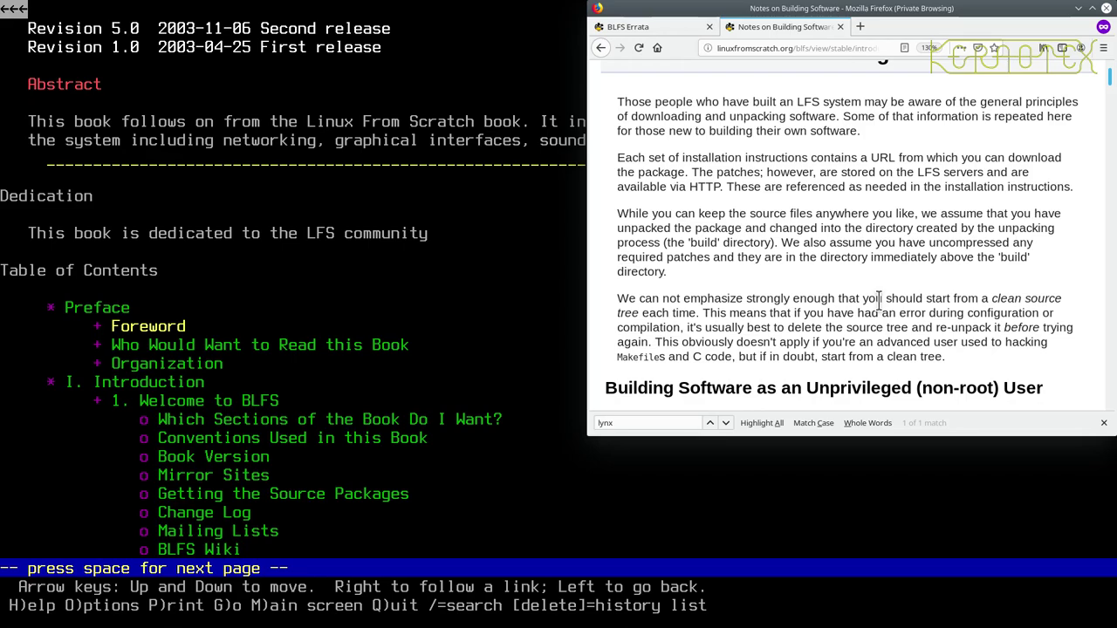
scroll(879, 299, "down", 4)
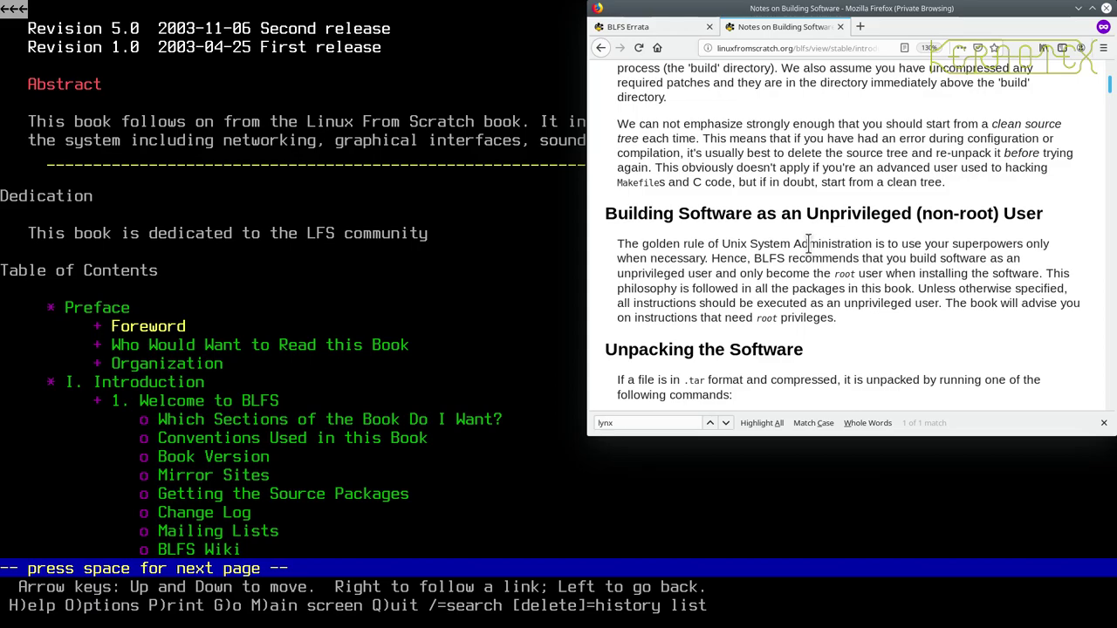
- Read the section on unpacking software, highlighting the tar -xvf command, and check the method for unpacking patches
scroll(808, 244, "down", 3)
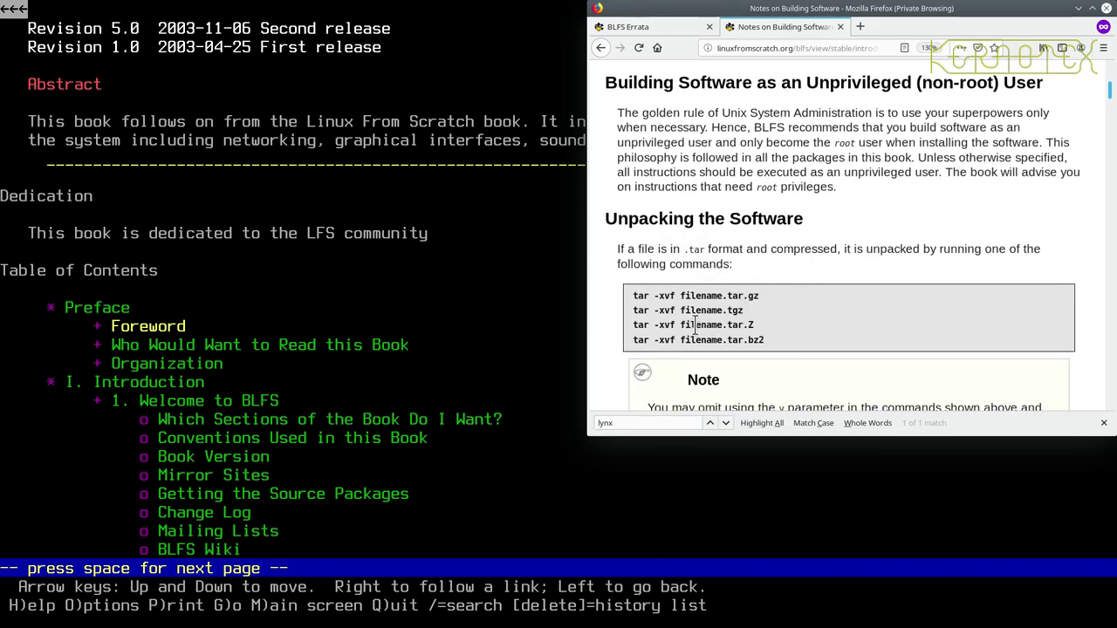
left_click_drag(632, 296, 676, 296)
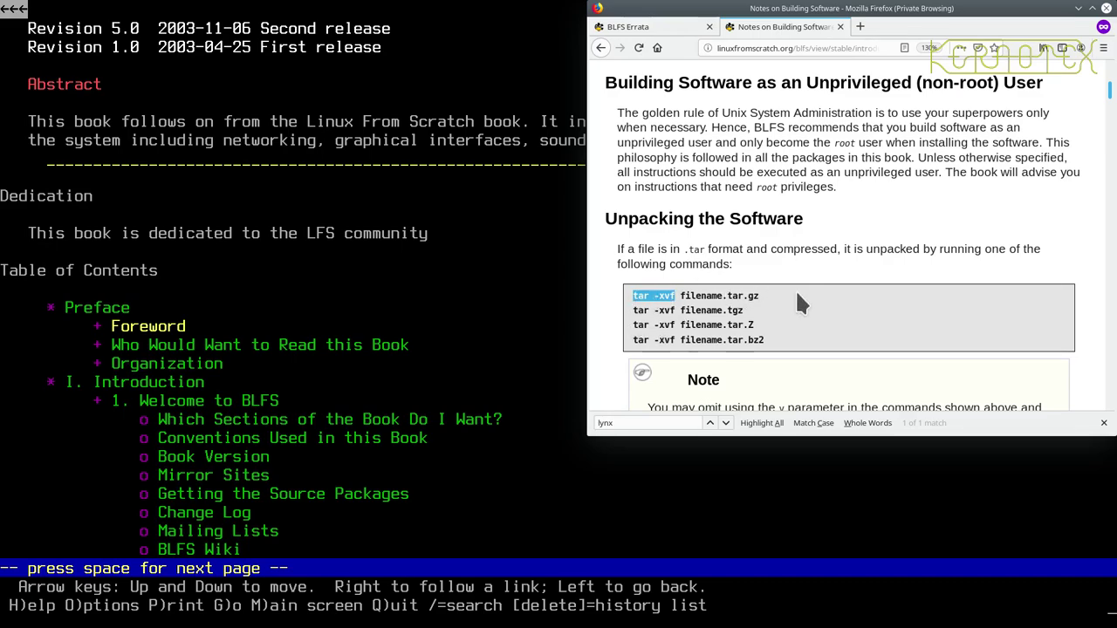
scroll(820, 275, "down", 1)
scroll(848, 260, "down", 3)
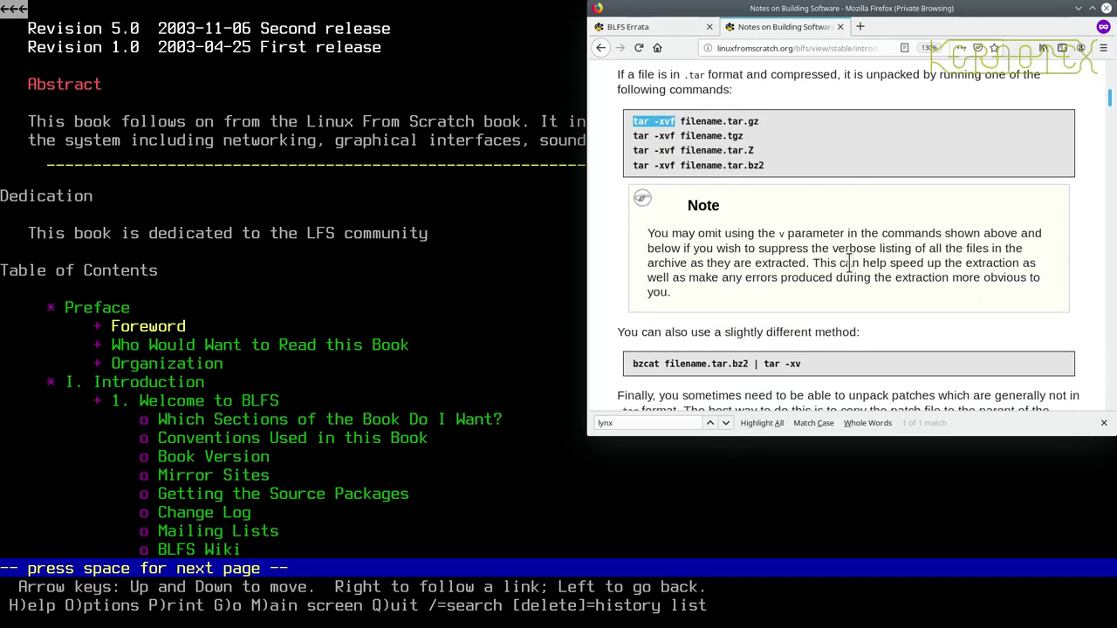
scroll(847, 261, "down", 2)
scroll(848, 260, "down", 6)
scroll(847, 260, "up", 5)
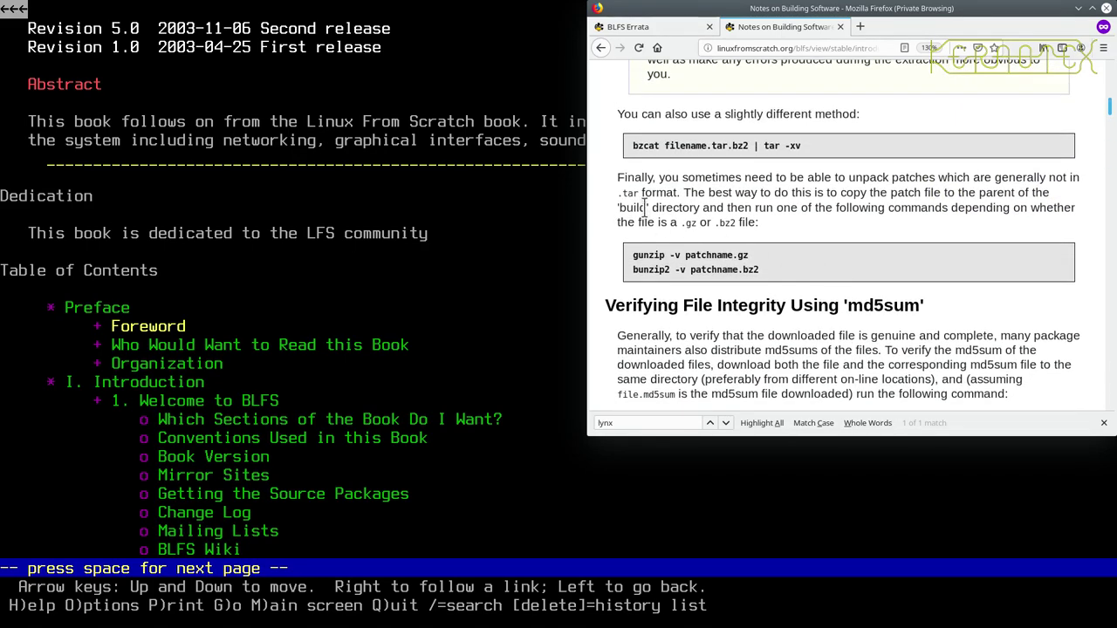
- Review the section on verifying file integrity and highlight the md5sum -c file.md5sum command
scroll(797, 257, "down", 8)
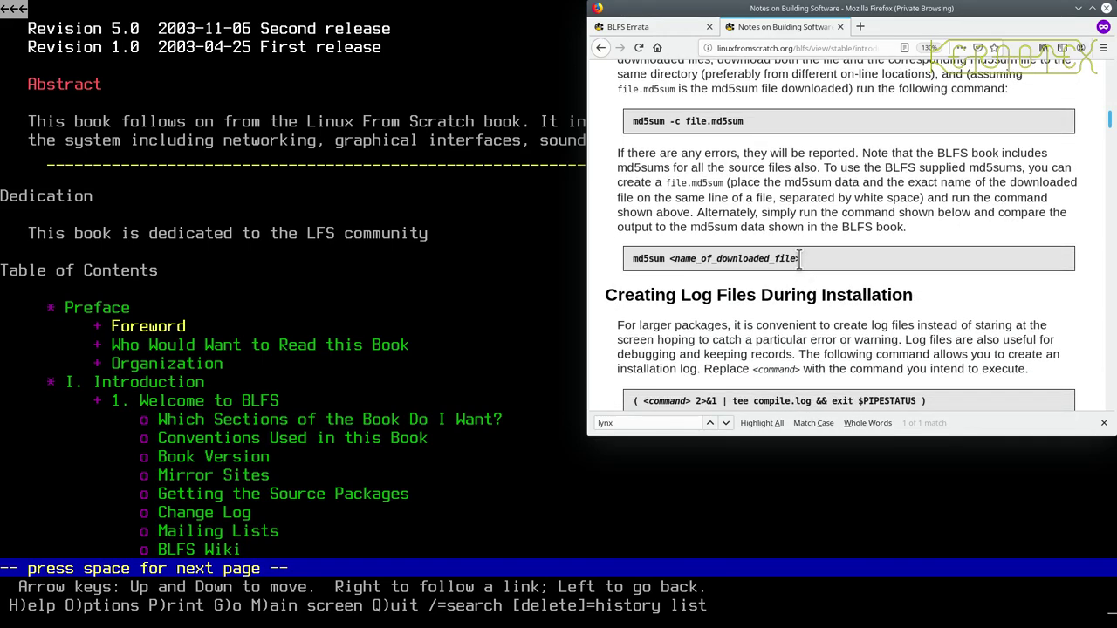
scroll(797, 256, "up", 1)
left_click_drag(630, 166, 788, 167)
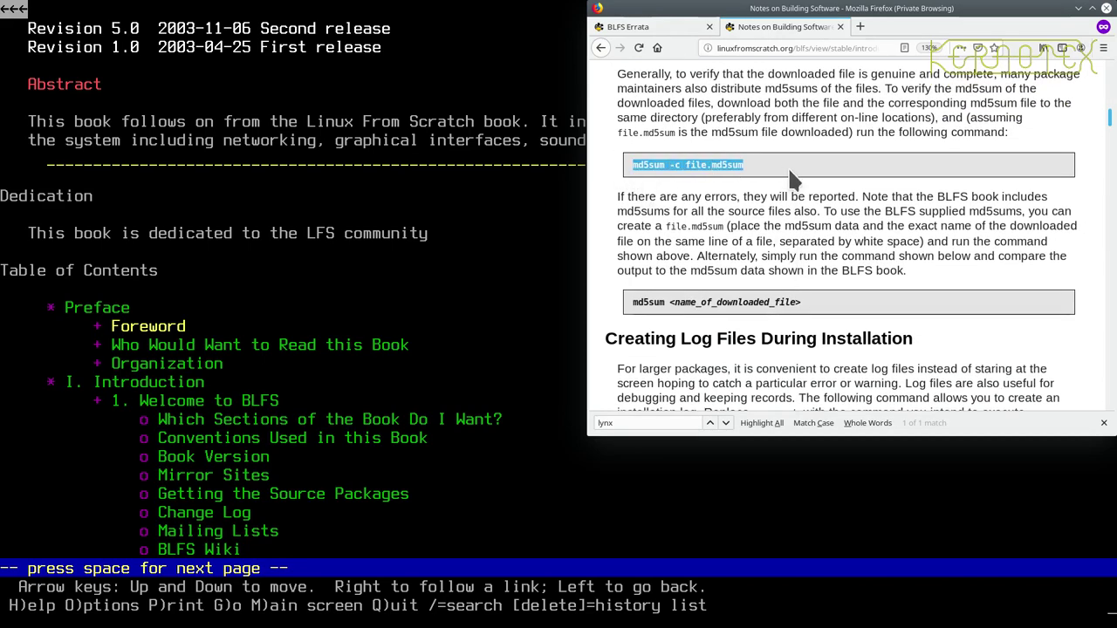
scroll(820, 223, "up", 3)
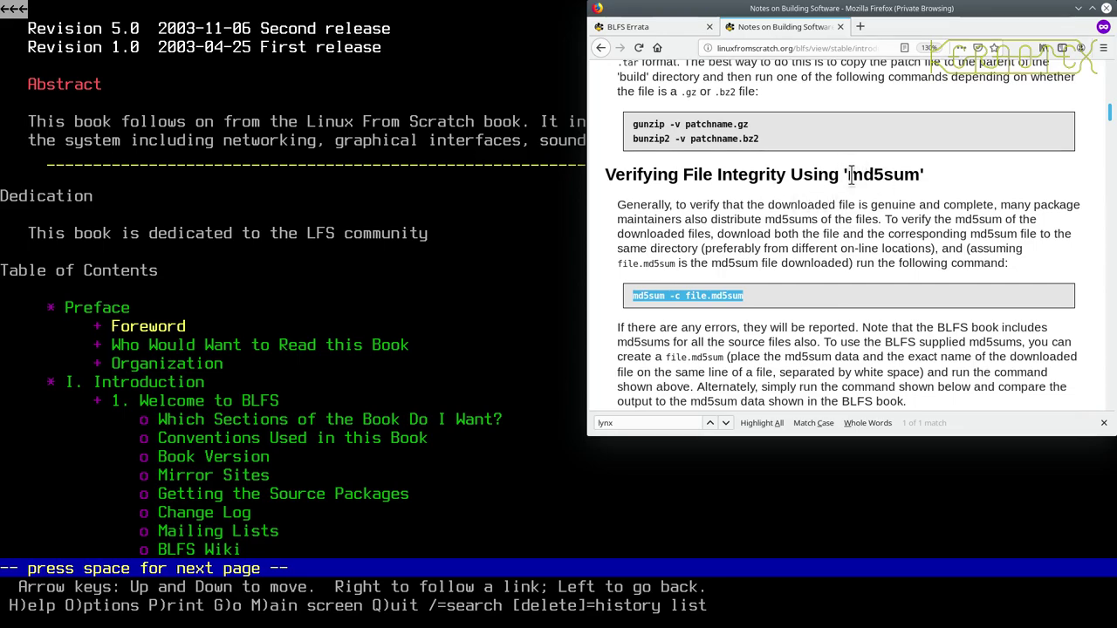
- Examine the tee command for creating installation logs and highlight the MAKEFLAGS='-j2' setting for multiple processors
scroll(871, 181, "down", 5)
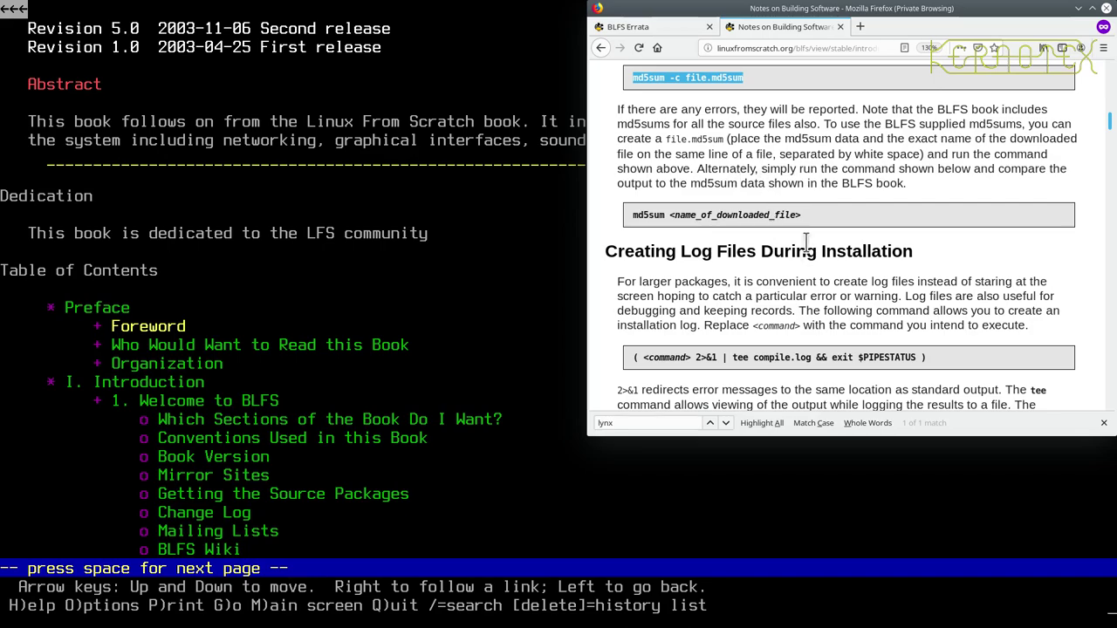
scroll(803, 248, "down", 2)
scroll(804, 242, "down", 2)
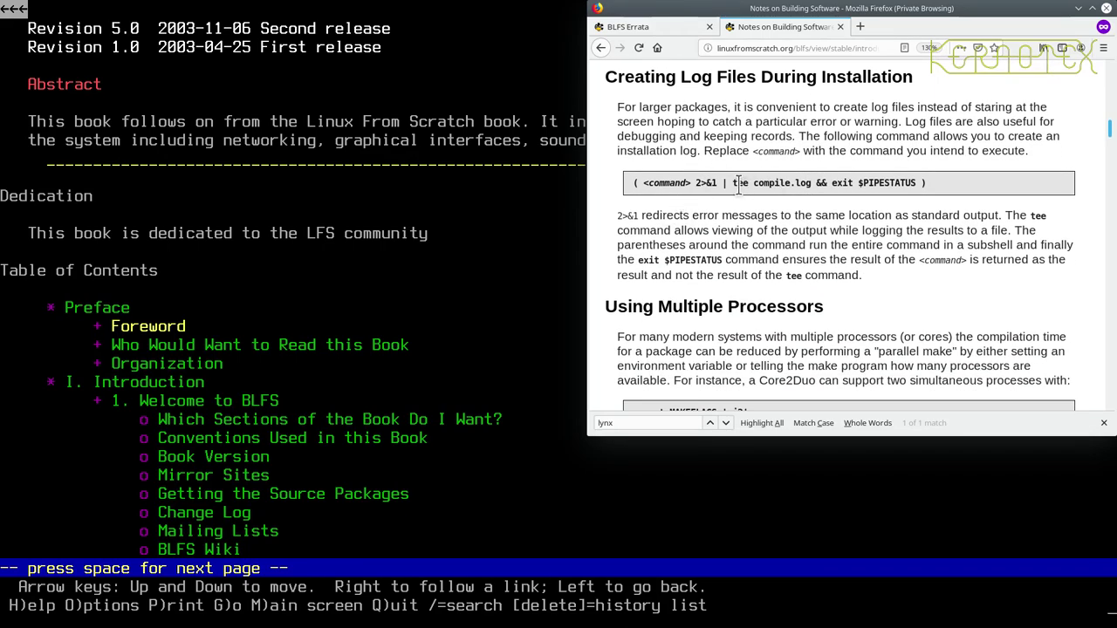
double_click(739, 182)
scroll(786, 205, "down", 4)
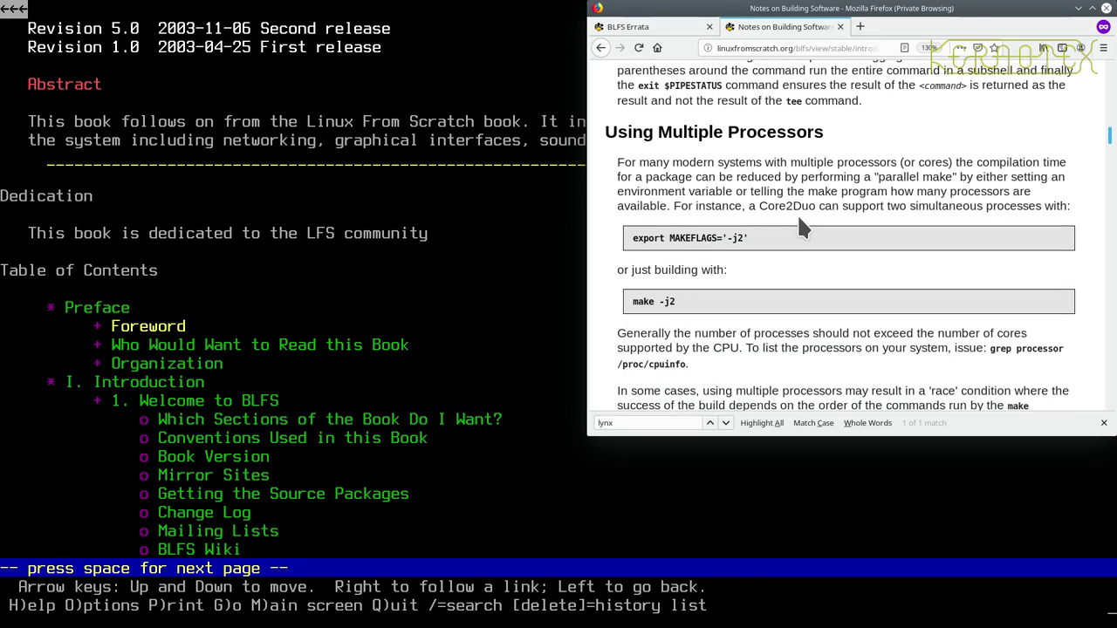
left_click_drag(670, 238, 748, 239)
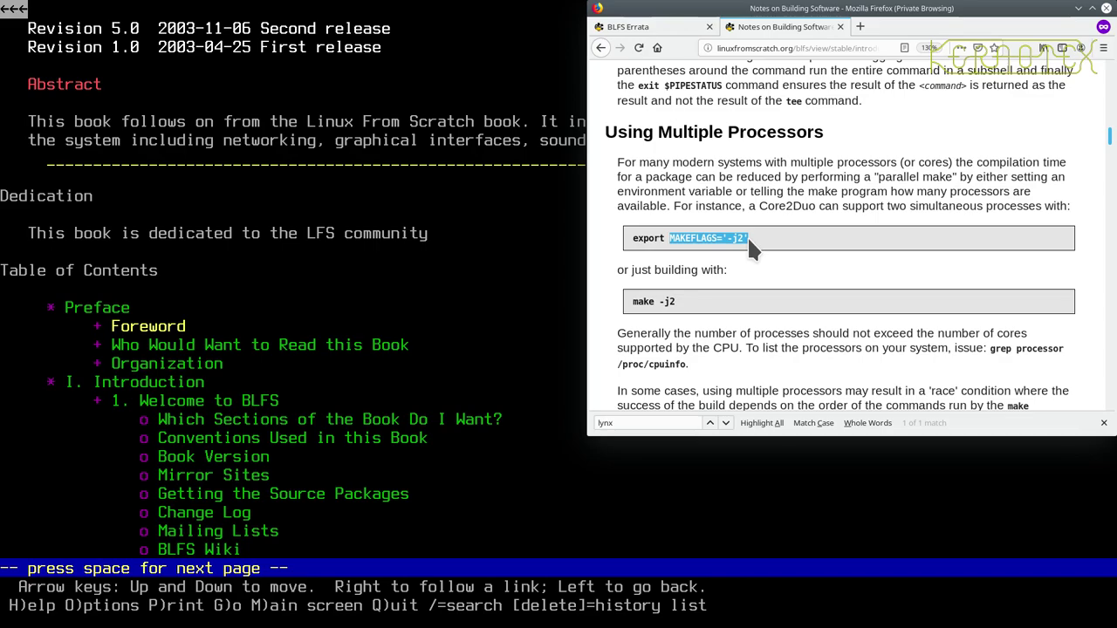
scroll(747, 236, "down", 2)
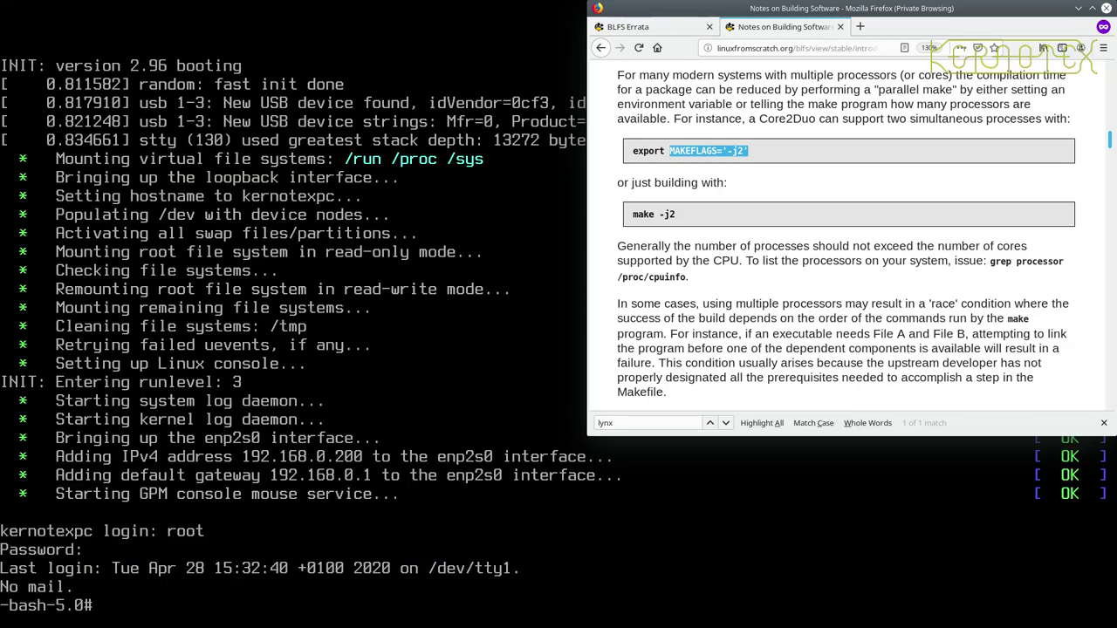
- In the root console, list the processors with grep processor /proc/cpuinfo and print the processor count with nproc
type("grep processor")
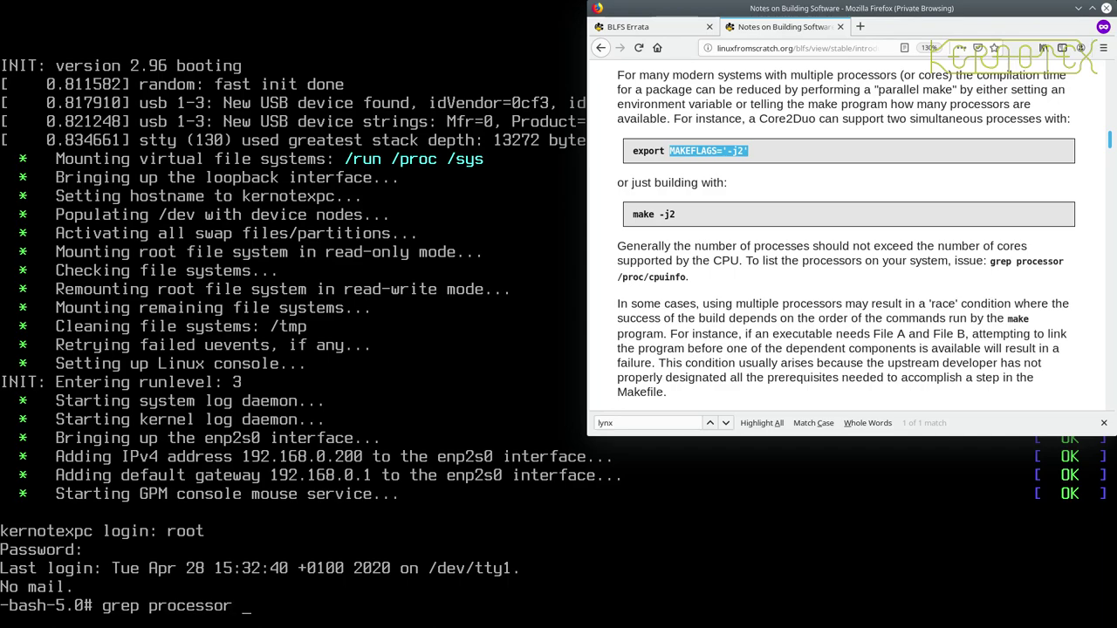
type(" /proc/pr")
type("oce")
key("BackSpace")
key("BackSpace")
key("BackSpace")
key("BackSpace")
key("BackSpace")
key("BackSpace")
type("/cpuinfo")
key("Return")
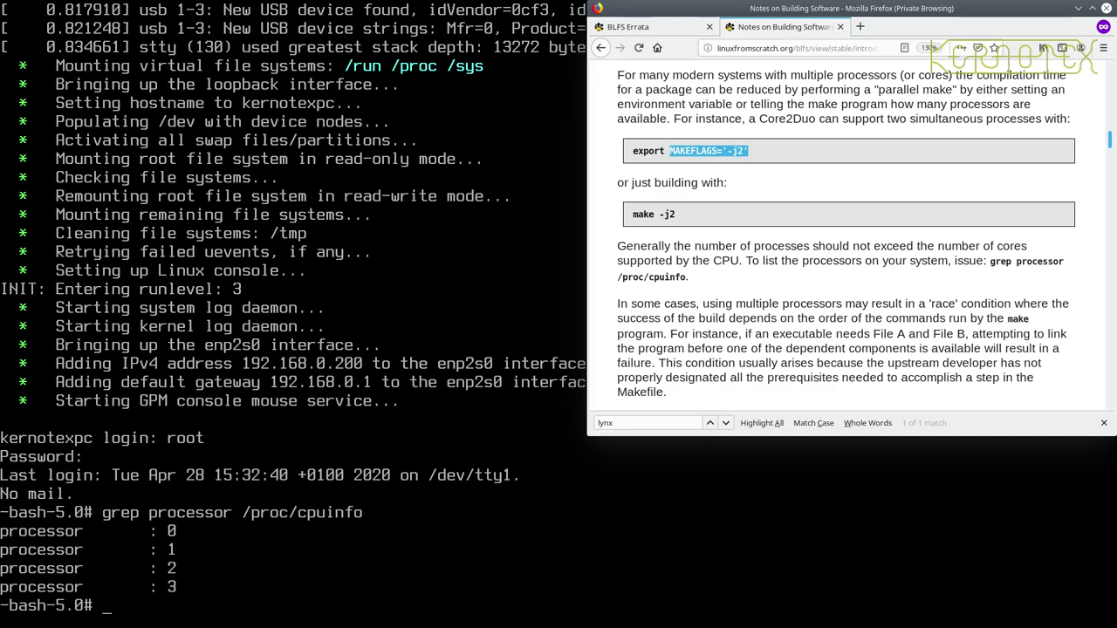
type("proc")
key("Return")
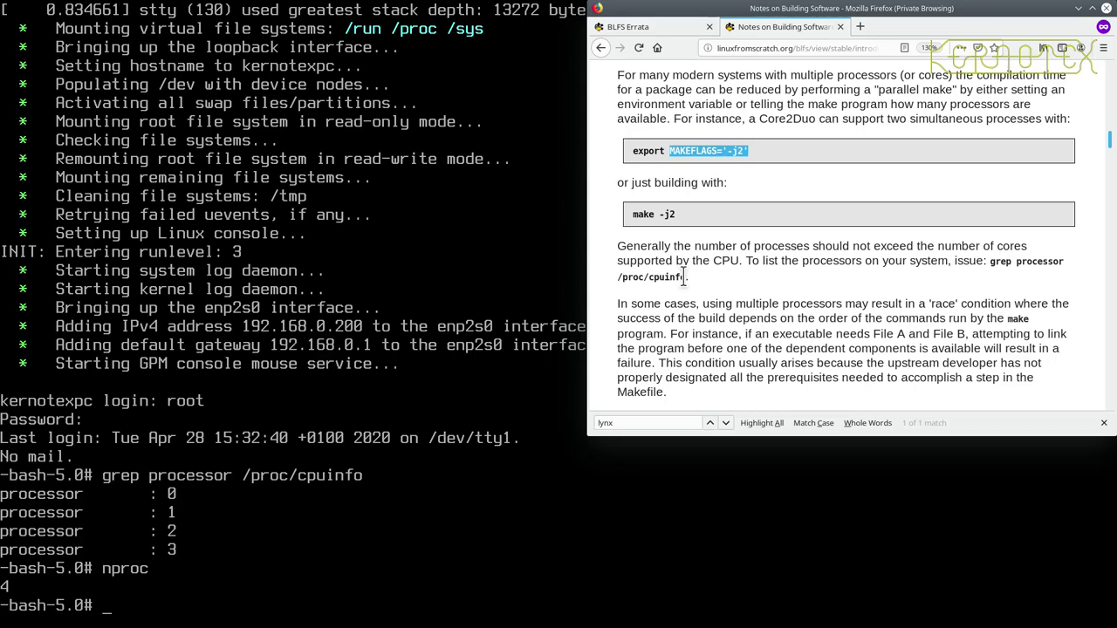
- Read the advice on race conditions in parallel builds and highlight the '-j1' option for single-processor builds
scroll(683, 276, "down", 5)
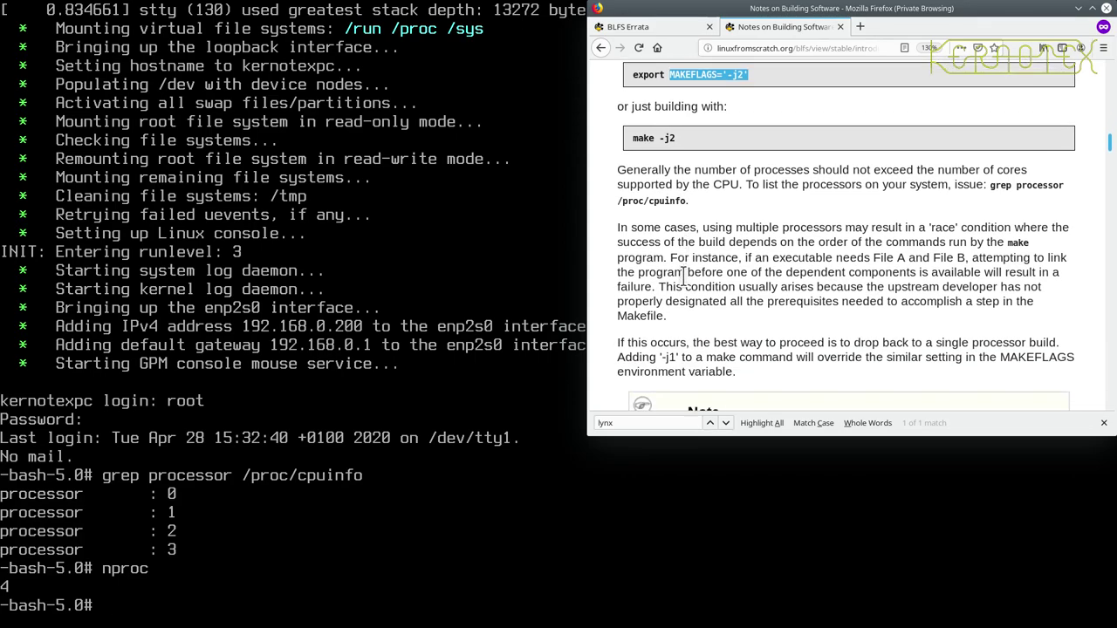
scroll(681, 273, "up", 3)
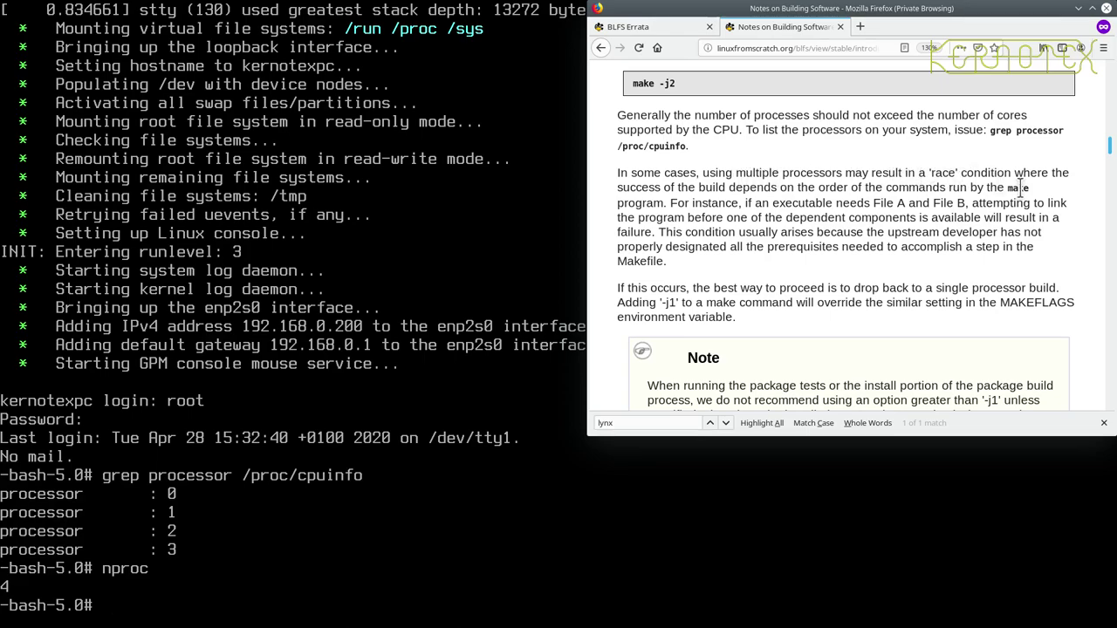
double_click(668, 83)
left_click_drag(650, 301, 679, 303)
scroll(774, 321, "down", 3)
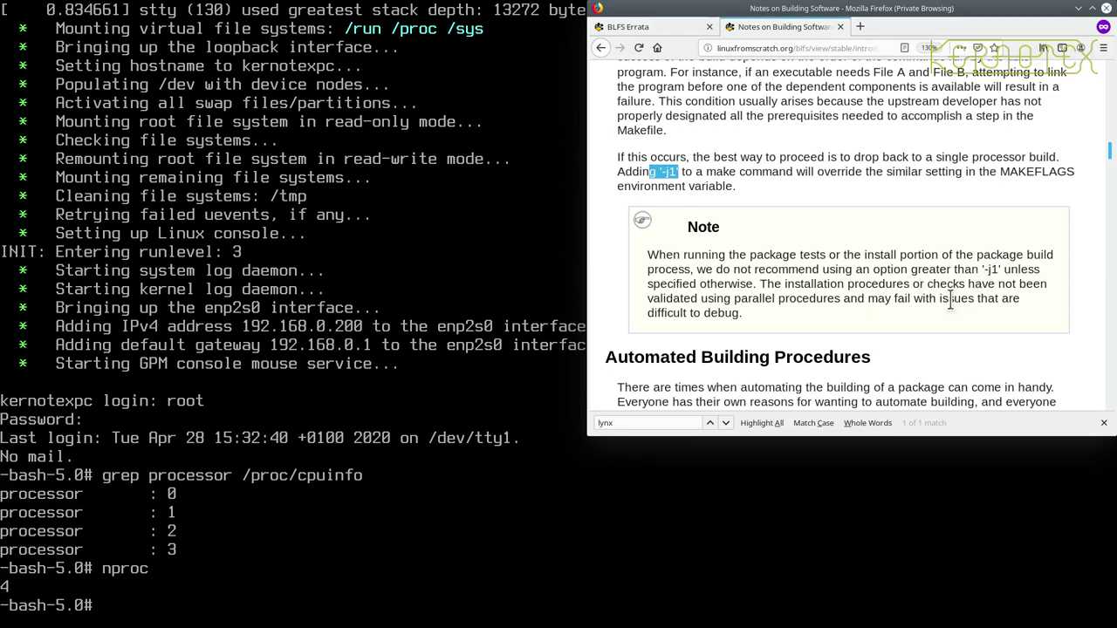
- Skim the automated building procedures, including file redirection and the yes command for automating input
scroll(949, 302, "down", 4)
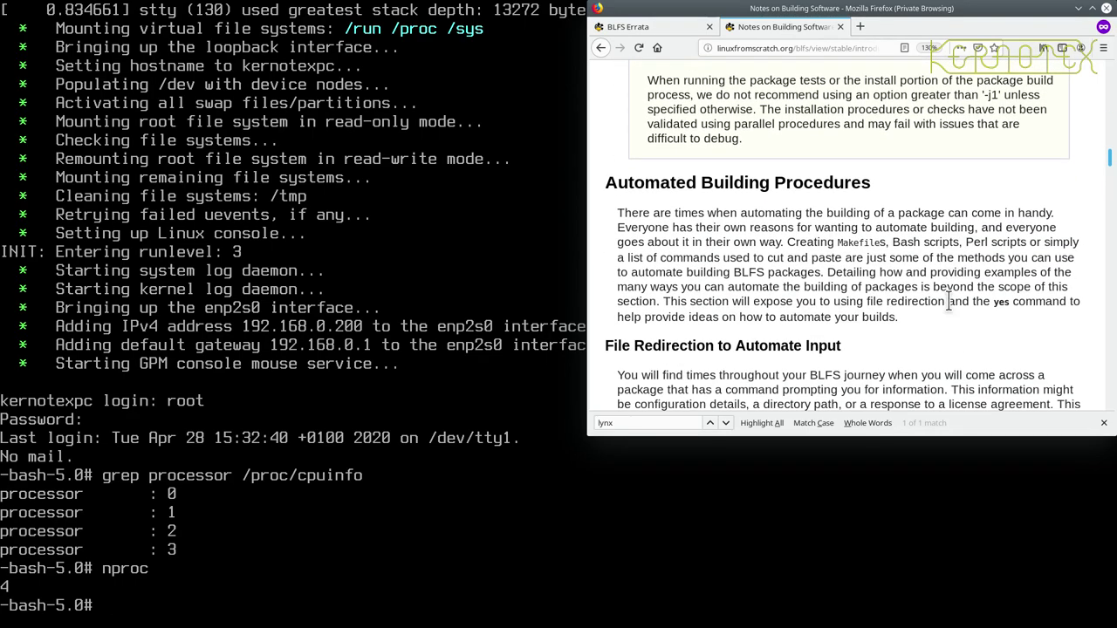
scroll(949, 302, "down", 2)
scroll(857, 218, "down", 5)
scroll(857, 218, "down", 7)
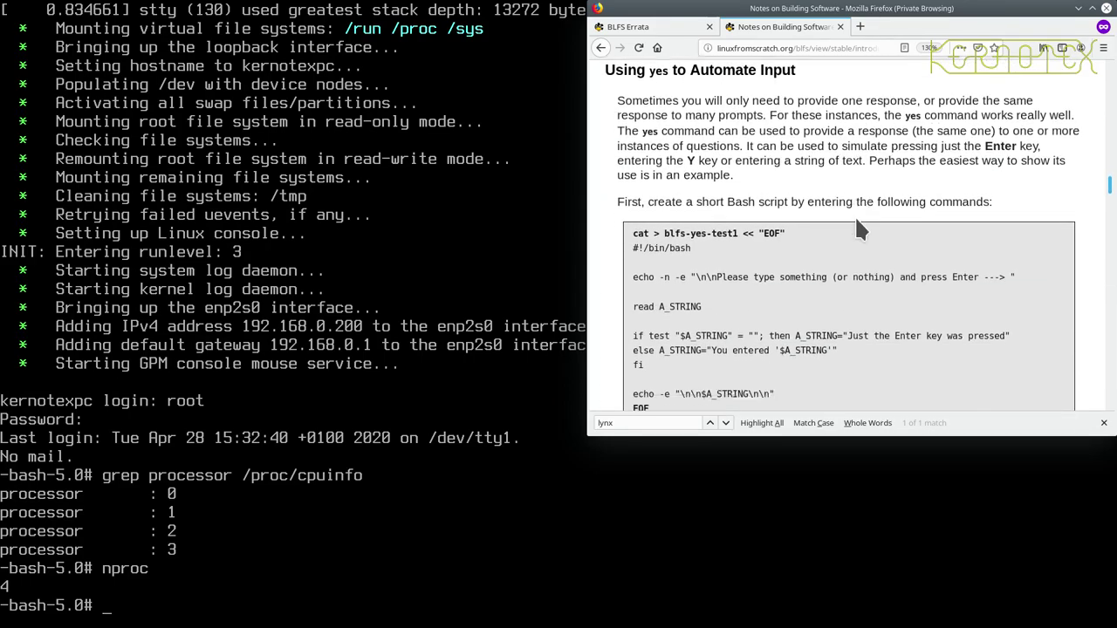
scroll(856, 221, "down", 6)
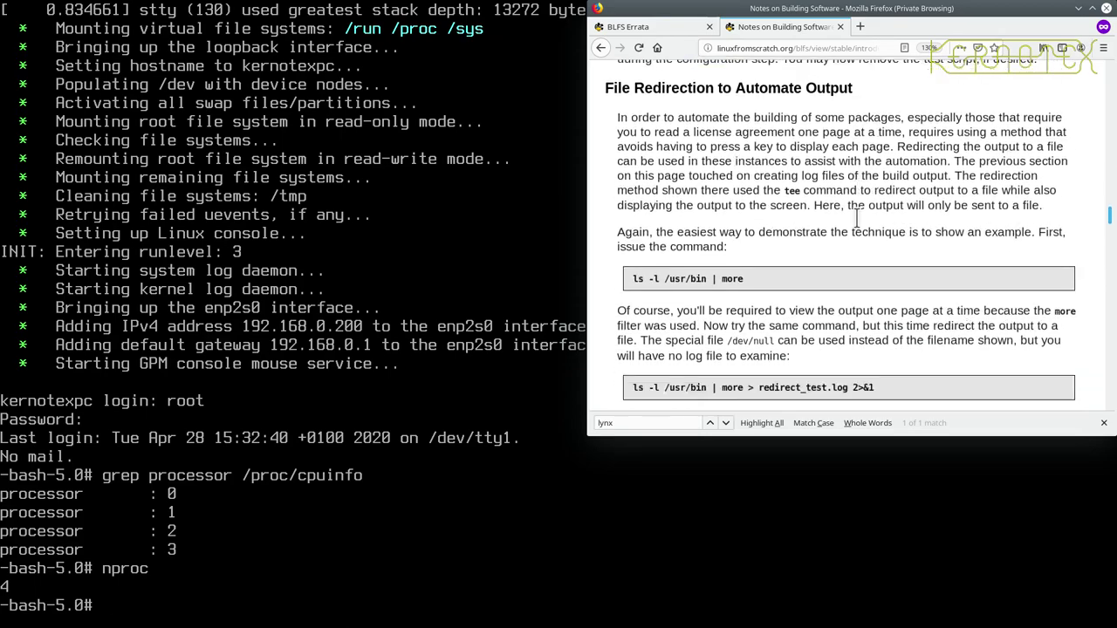
scroll(857, 223, "down", 3)
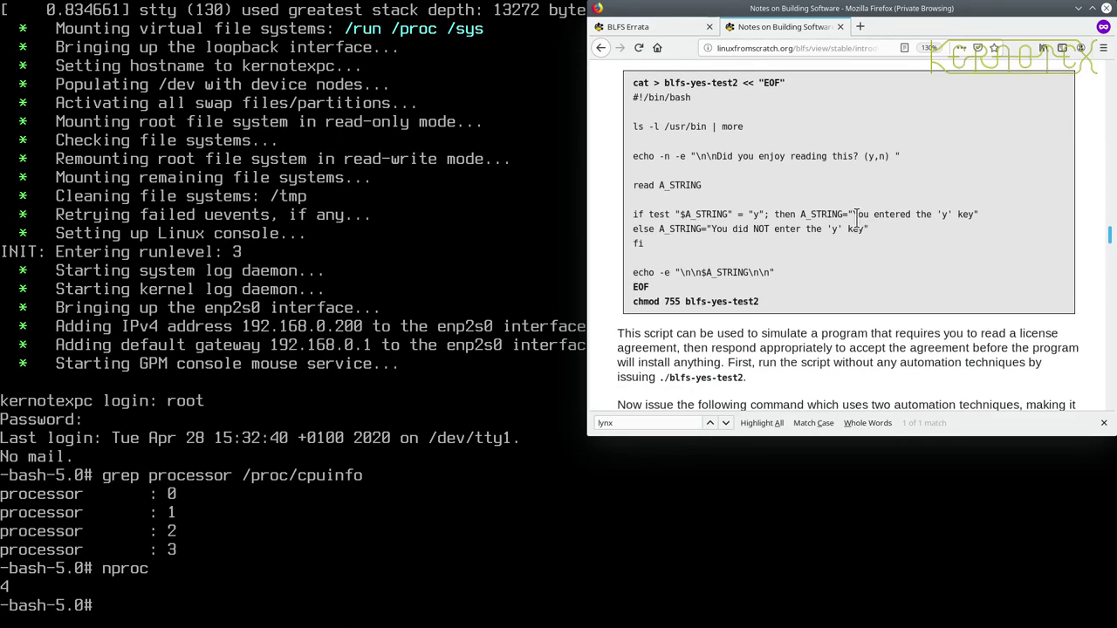
- Review the Dependencies section, highlighting the definitions of Required, Recommended and Optional packages
scroll(856, 220, "down", 6)
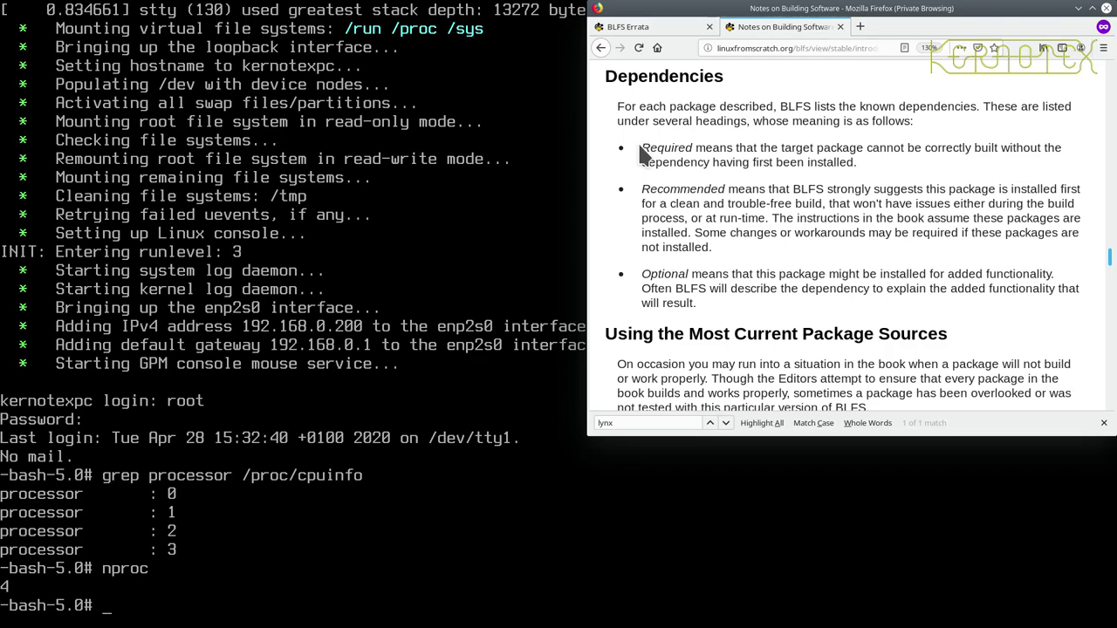
scroll(860, 118, "down", 1)
left_click_drag(641, 150, 879, 126)
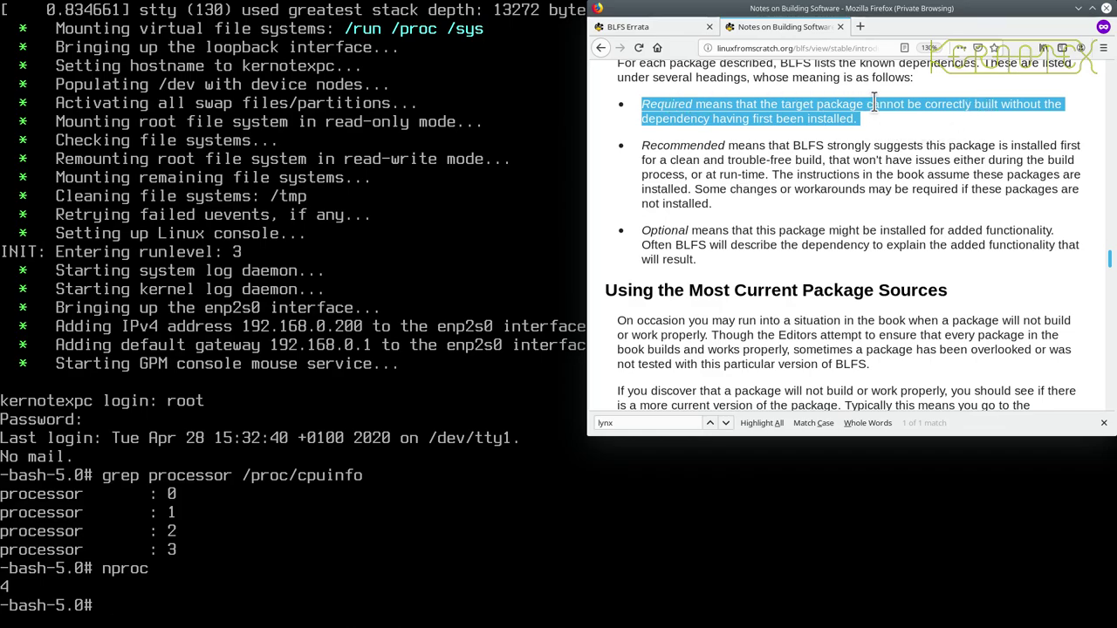
left_click(669, 146)
left_click_drag(670, 146, 916, 162)
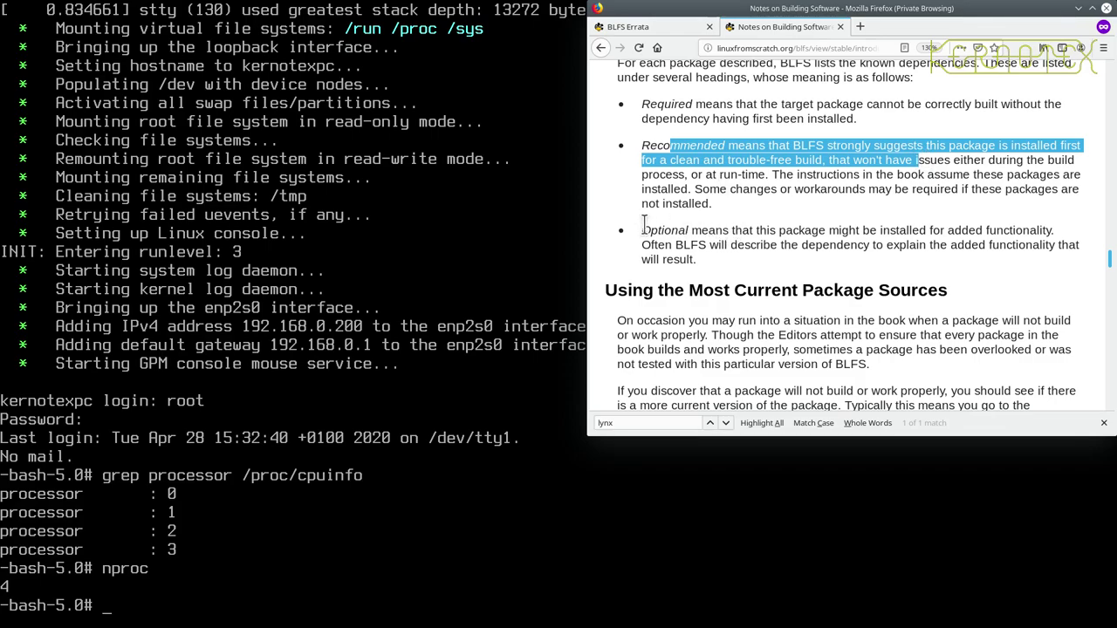
left_click_drag(640, 229, 991, 245)
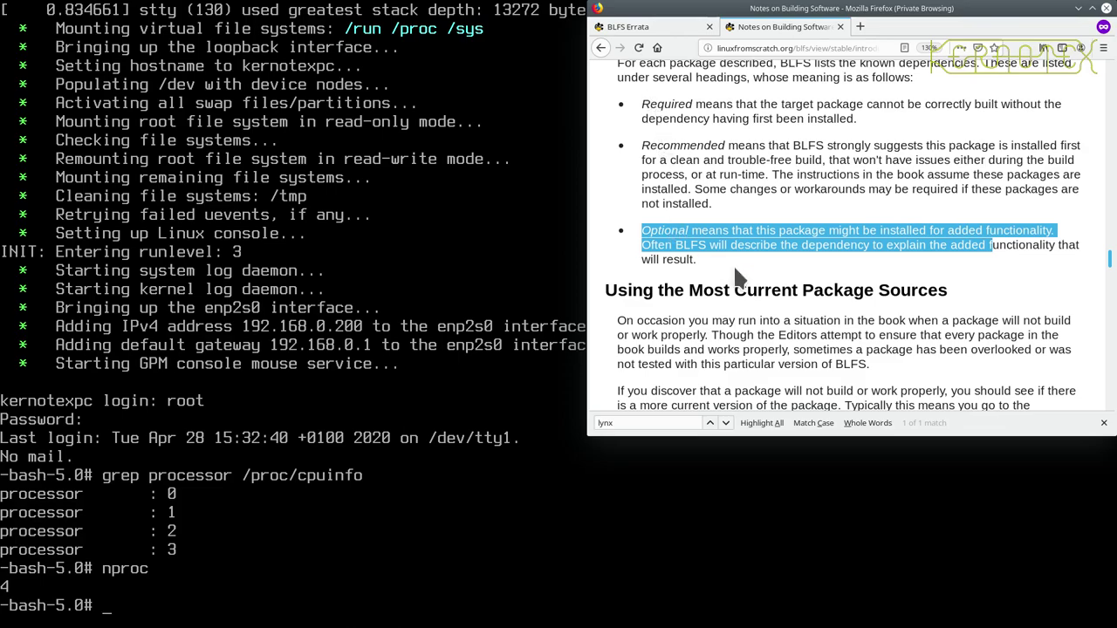
- Read about using the most current package sources and highlight the advice to exit any windowing environment before stripping
scroll(735, 276, "down", 4)
scroll(714, 161, "up", 1)
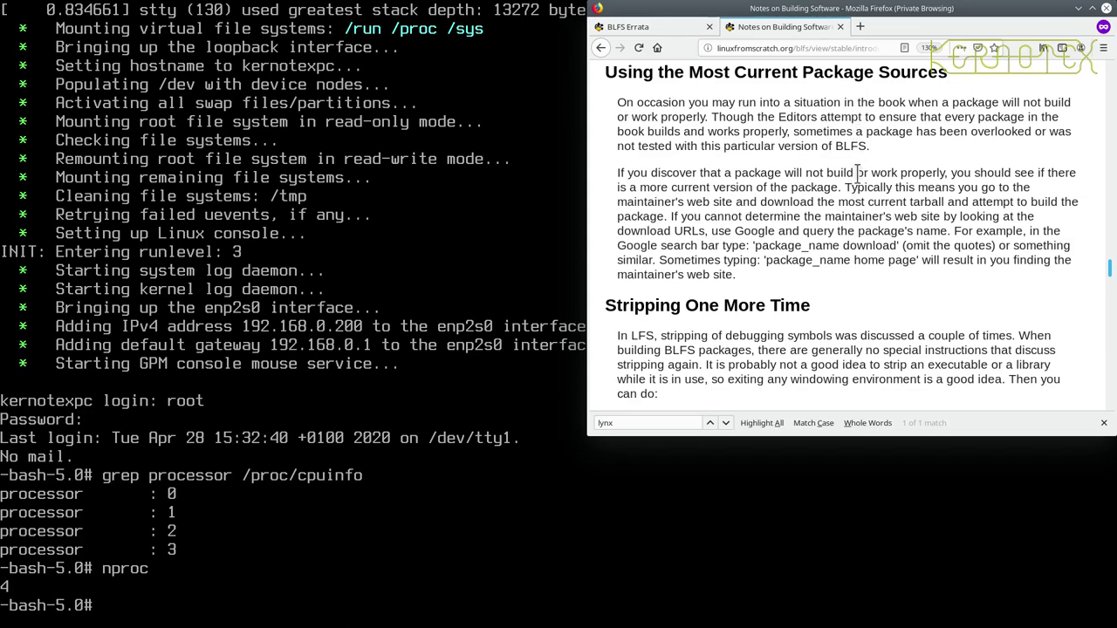
scroll(765, 222, "down", 4)
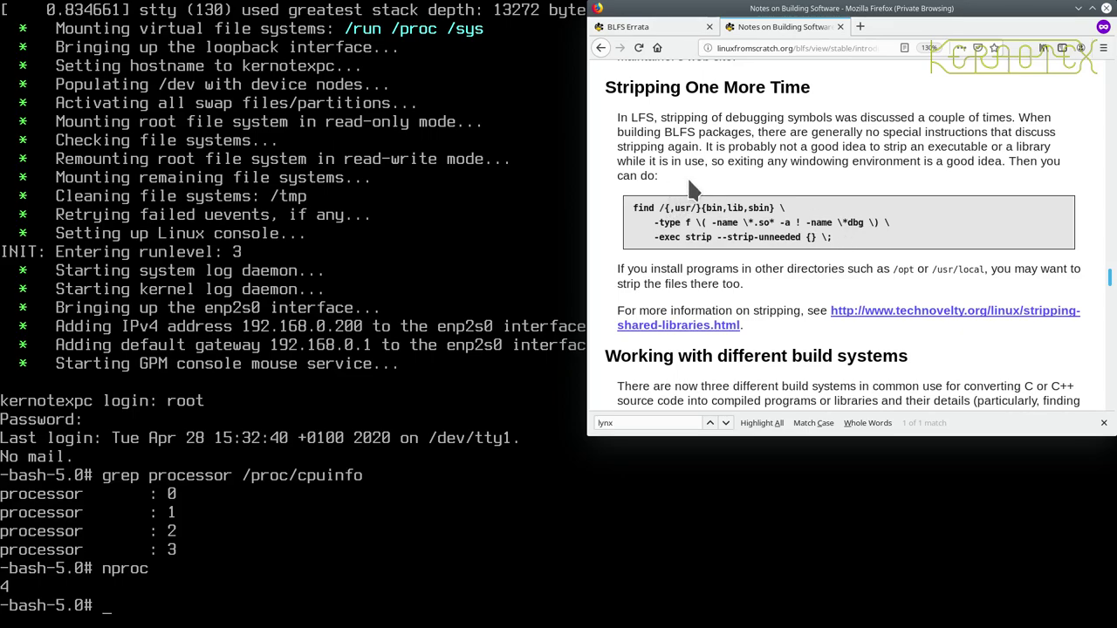
left_click_drag(712, 161, 1002, 161)
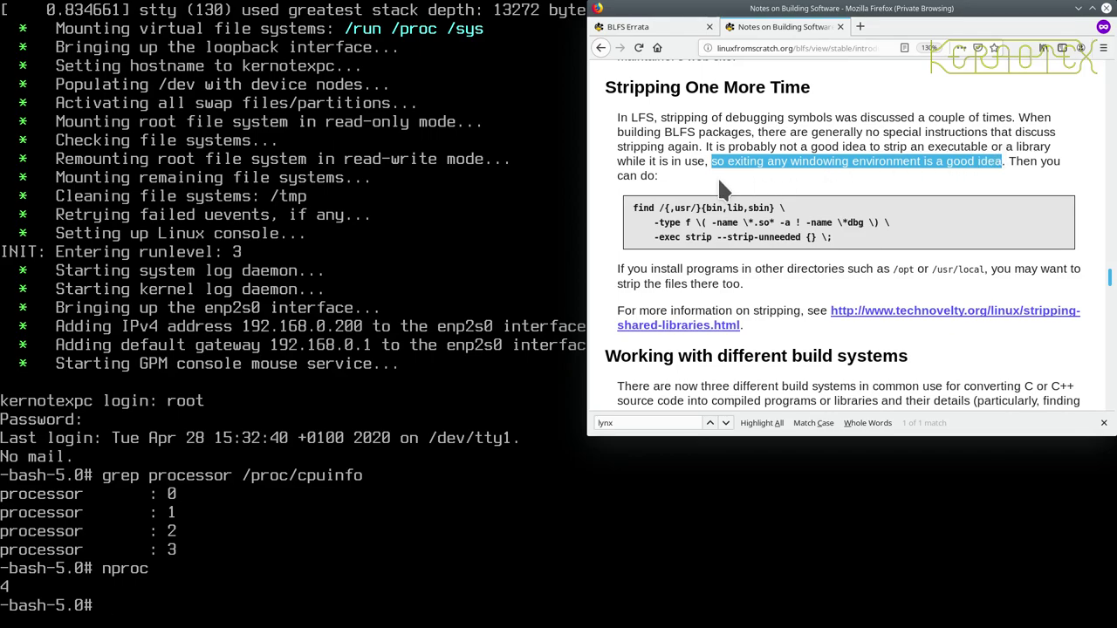
- Examine the section on different build systems, covering CFLAGS and CXXFLAGS, and continue to Autotools with Make
scroll(696, 183, "down", 5)
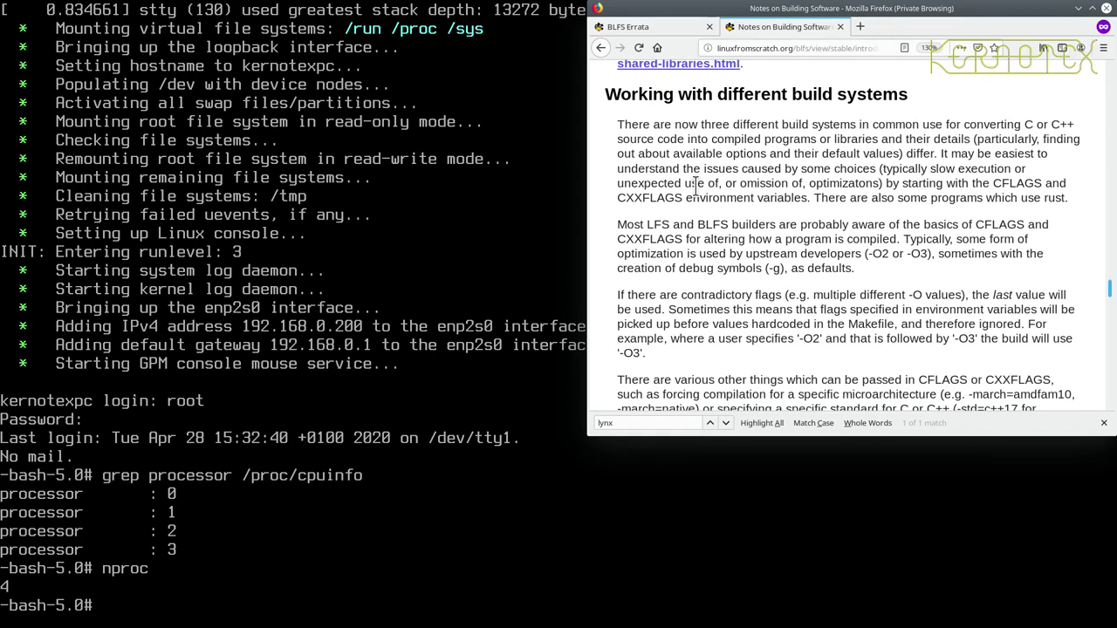
scroll(696, 184, "down", 3)
scroll(695, 183, "up", 3)
scroll(793, 168, "down", 5)
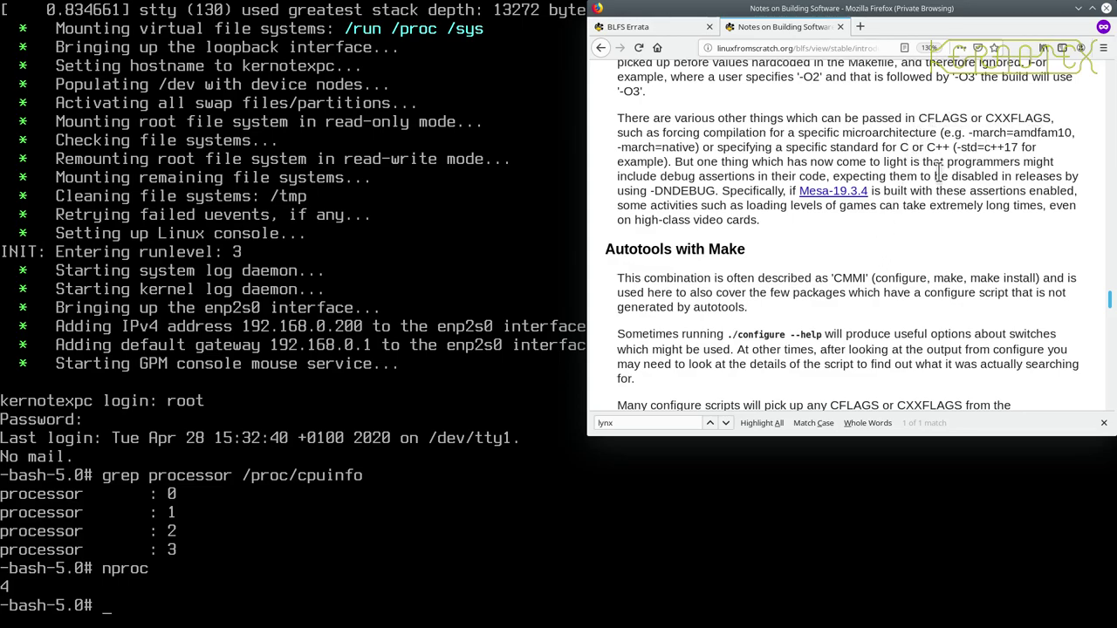
scroll(884, 242, "down", 3)
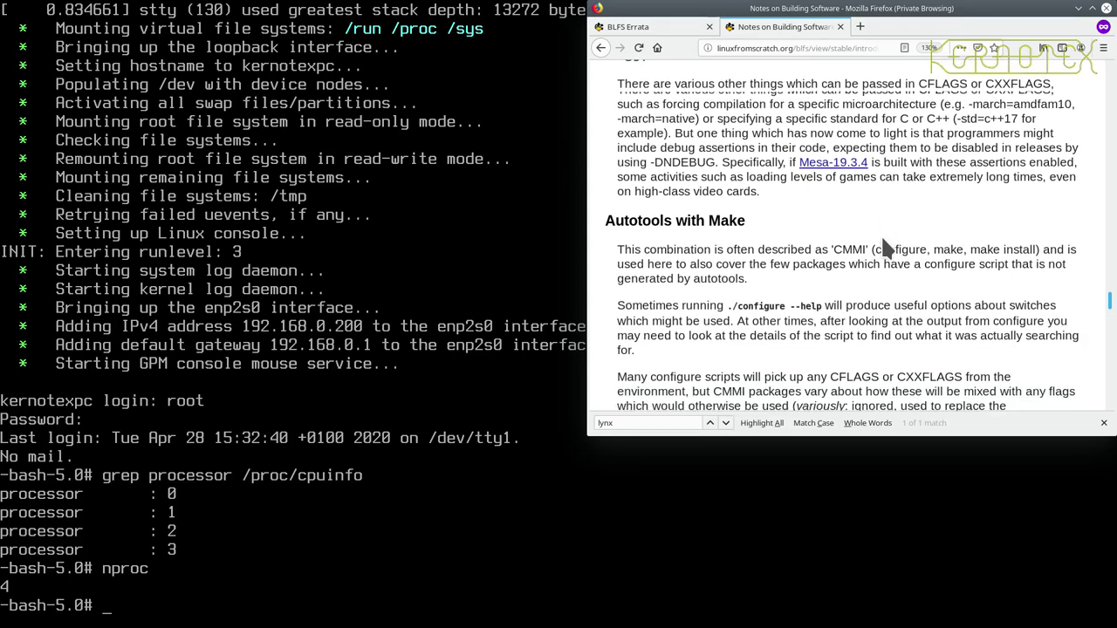
- Skim the build system sections from Autotools with Make through CMake and Meson to Rustc and Cargo
scroll(883, 242, "up", 3)
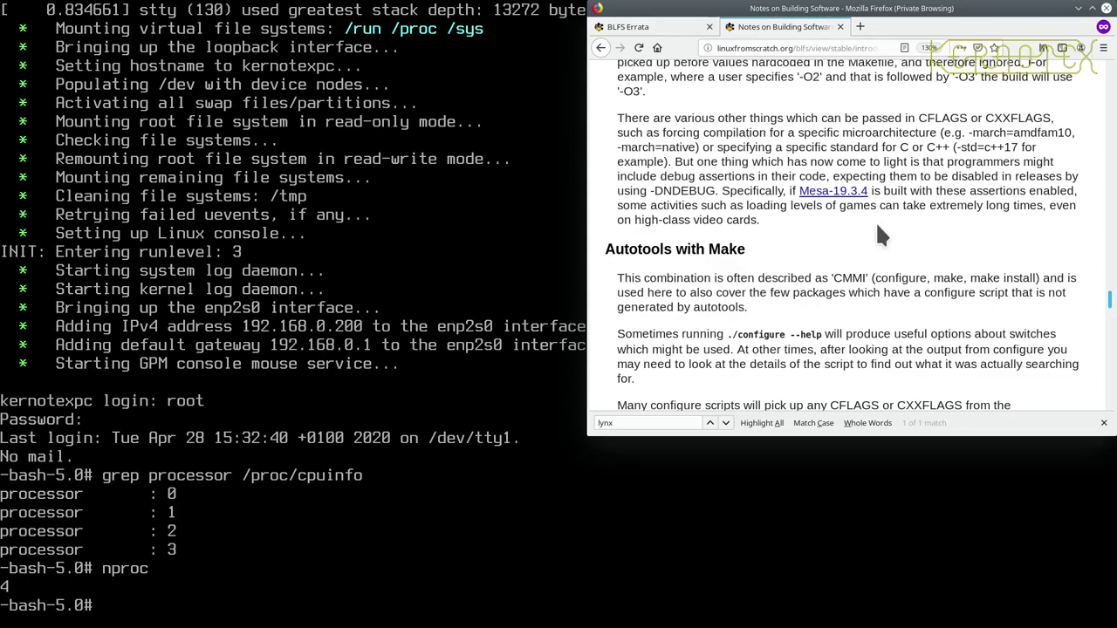
scroll(878, 225, "down", 6)
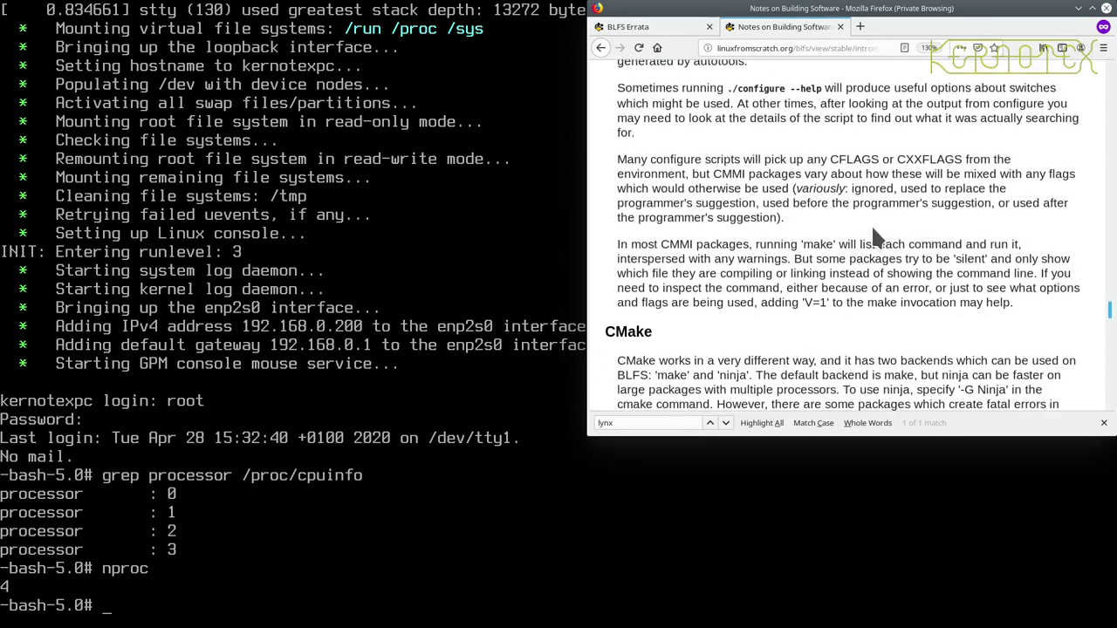
scroll(670, 275, "down", 2)
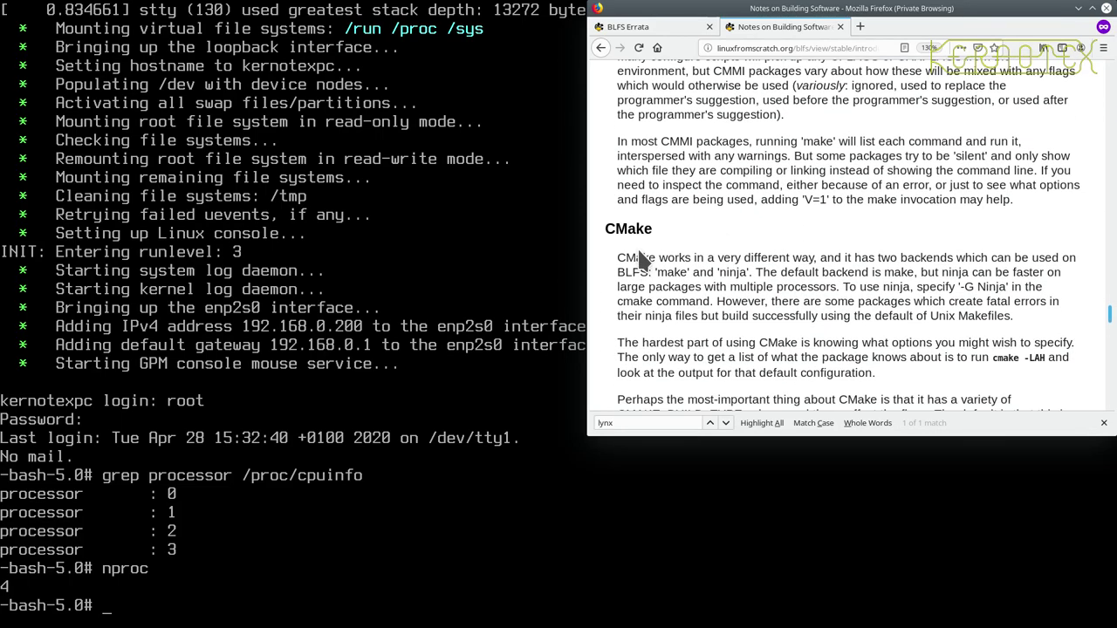
scroll(645, 260, "down", 8)
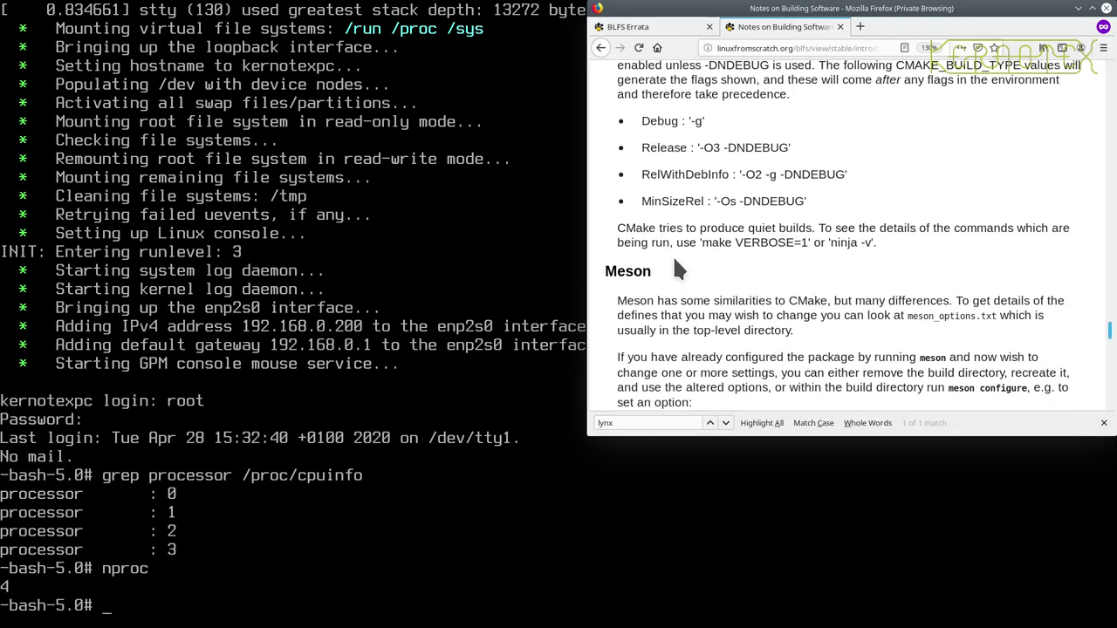
scroll(677, 266, "down", 5)
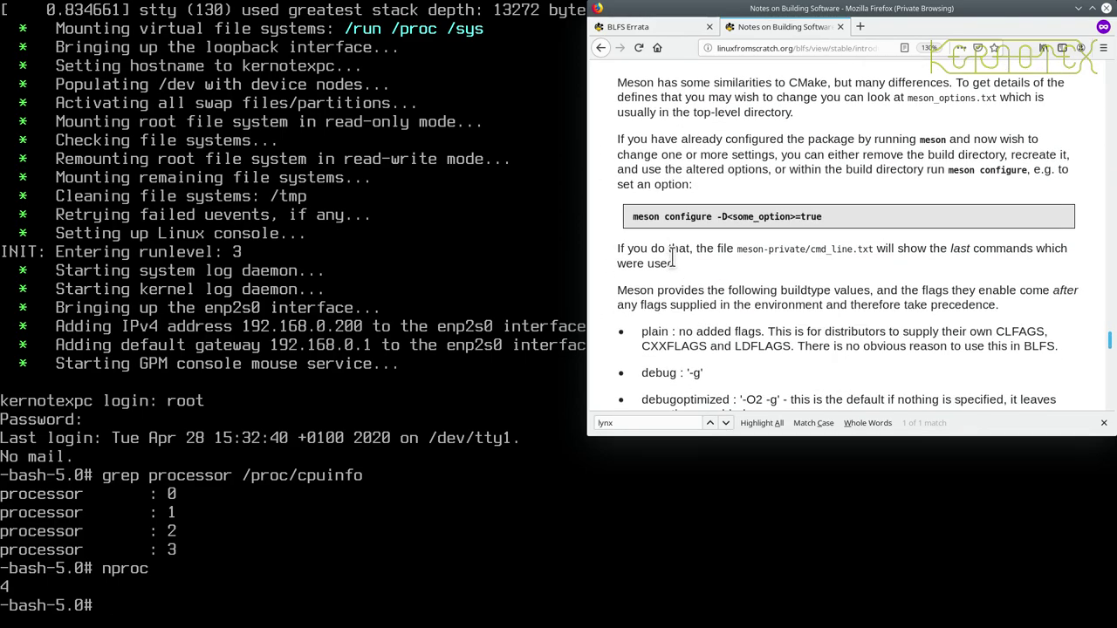
scroll(689, 260, "down", 7)
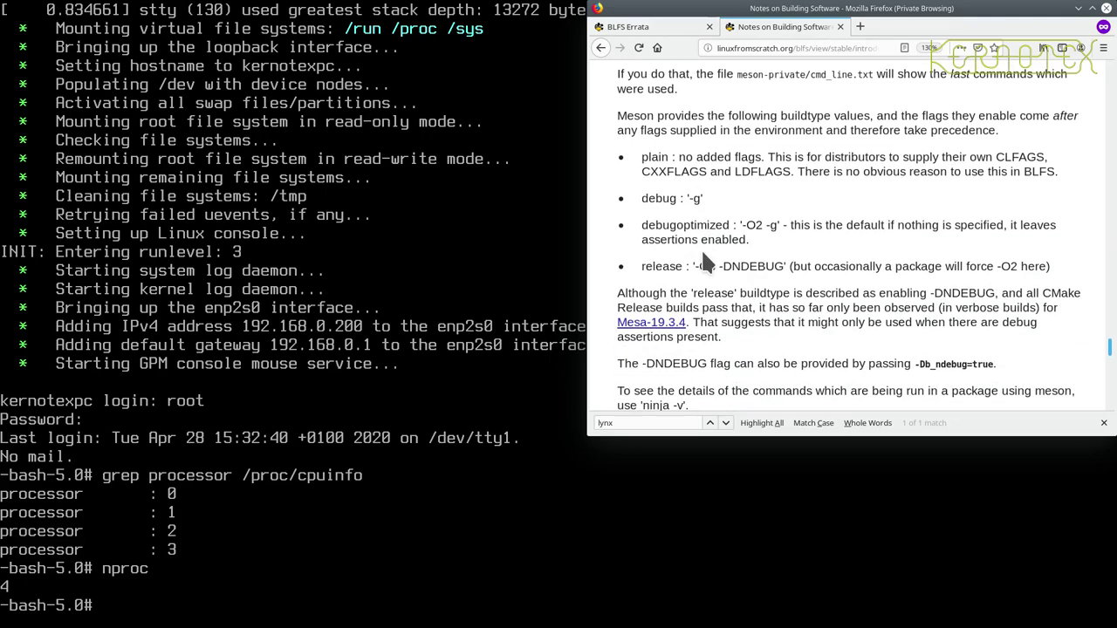
scroll(703, 253, "down", 4)
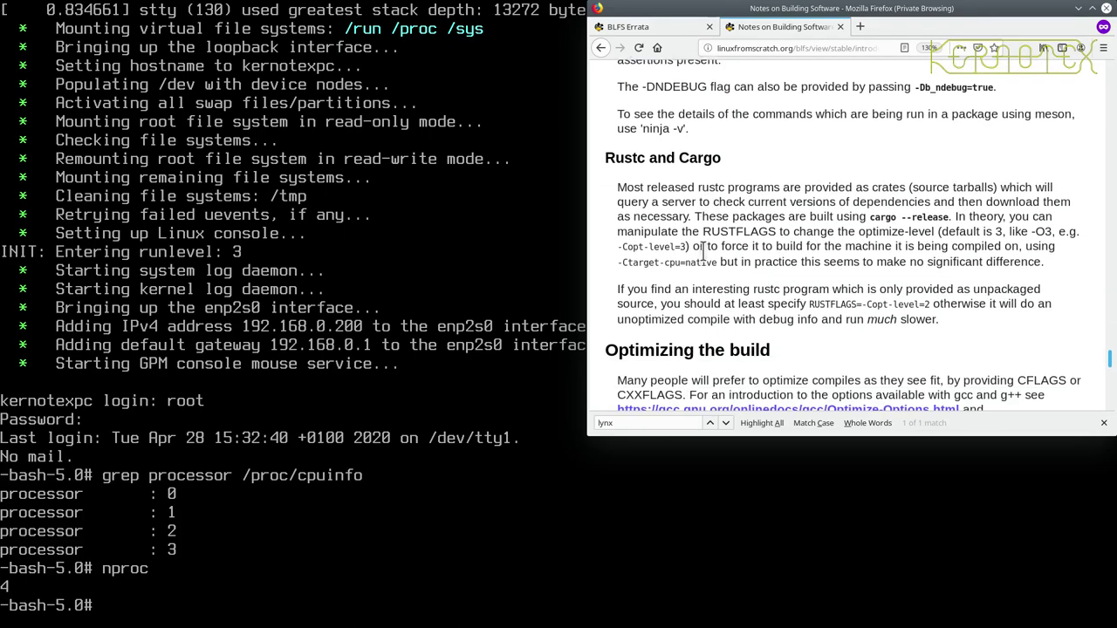
- Read the sections on optimizing the build and options for hardening the build through to the end of the page
scroll(761, 156, "down", 2)
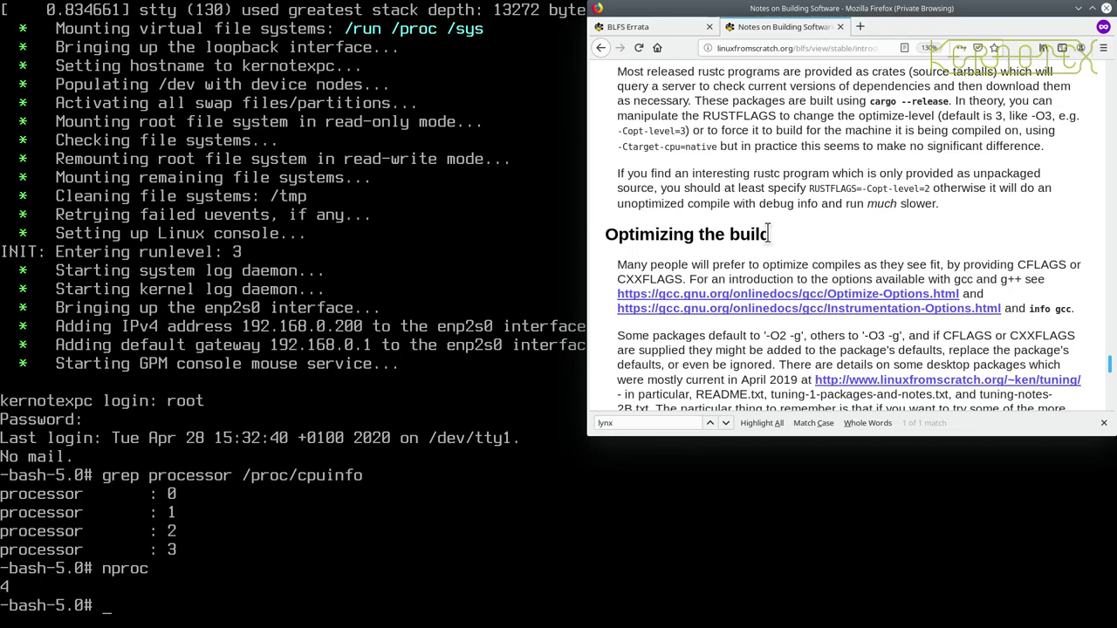
scroll(768, 233, "down", 5)
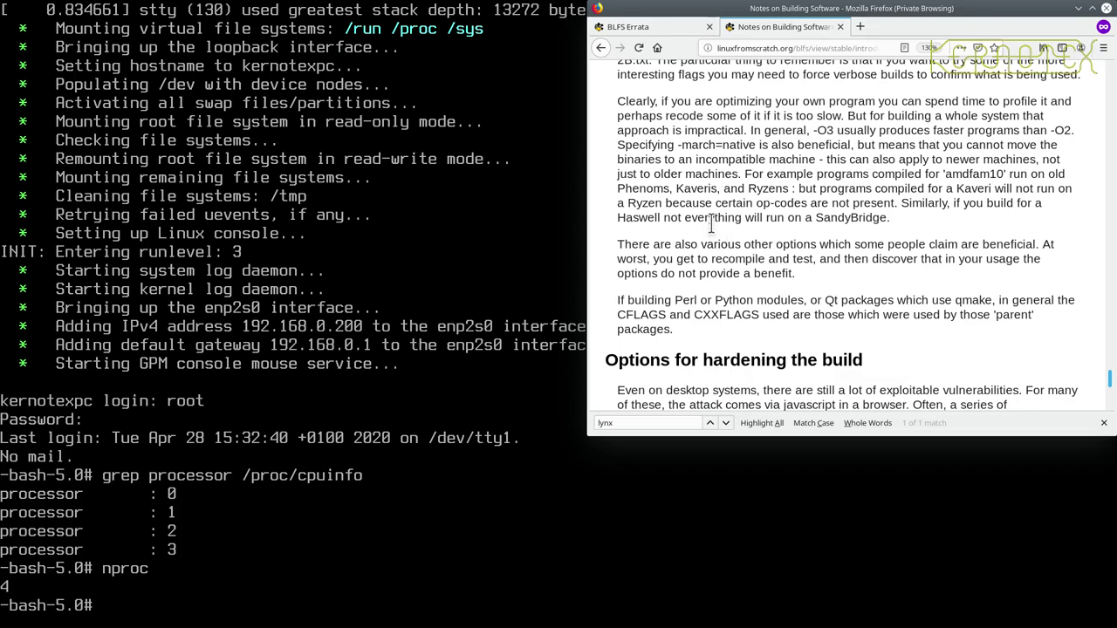
scroll(712, 223, "down", 2)
scroll(711, 223, "down", 2)
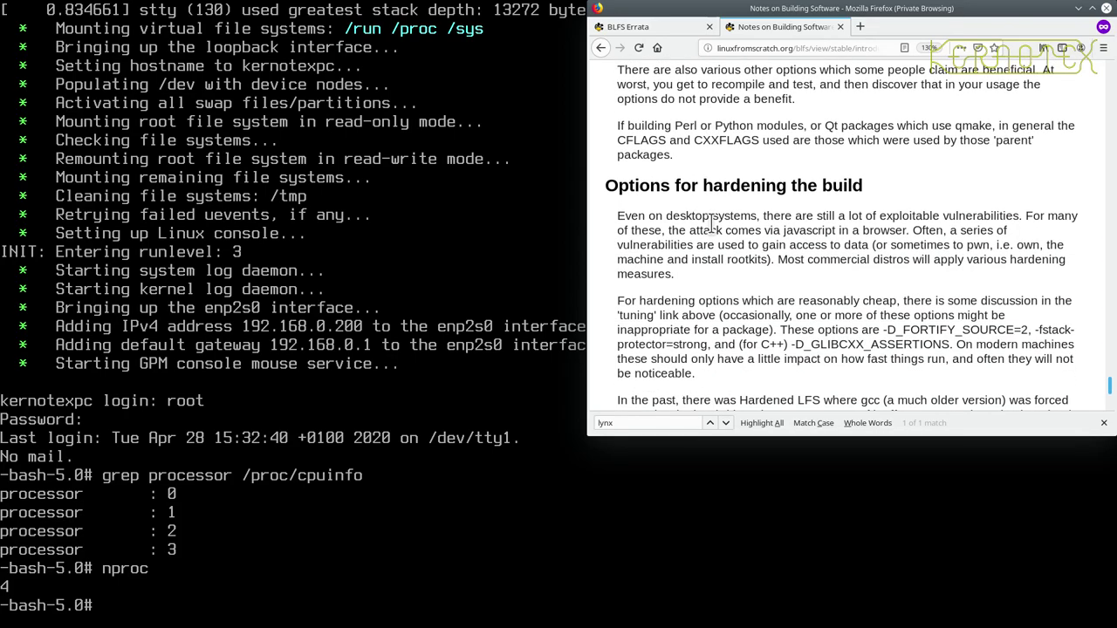
scroll(712, 223, "down", 1)
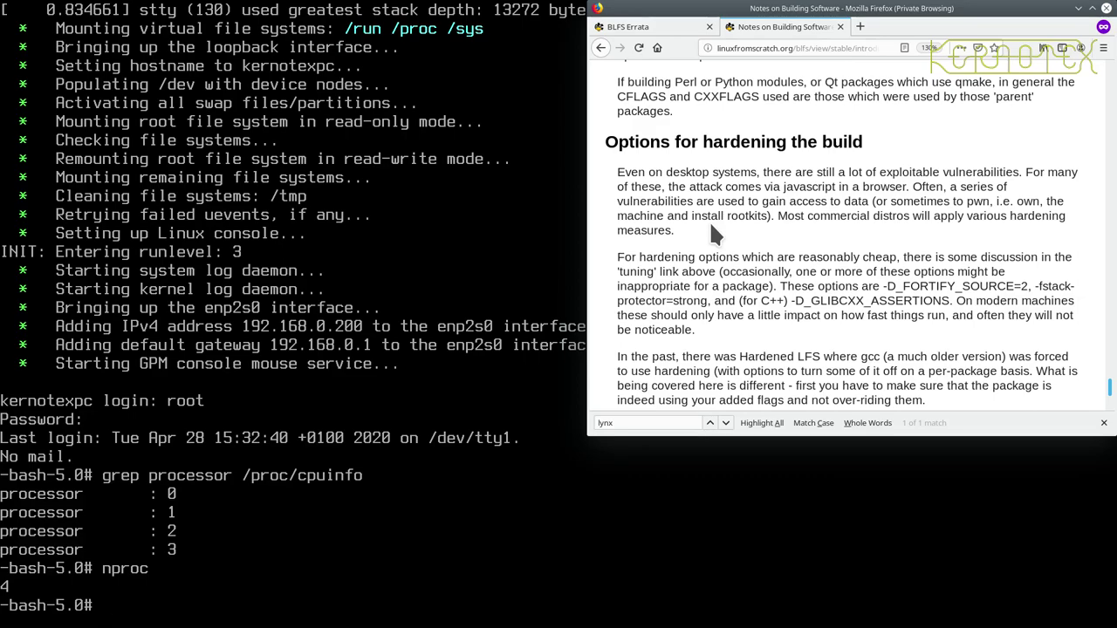
scroll(710, 221, "down", 3)
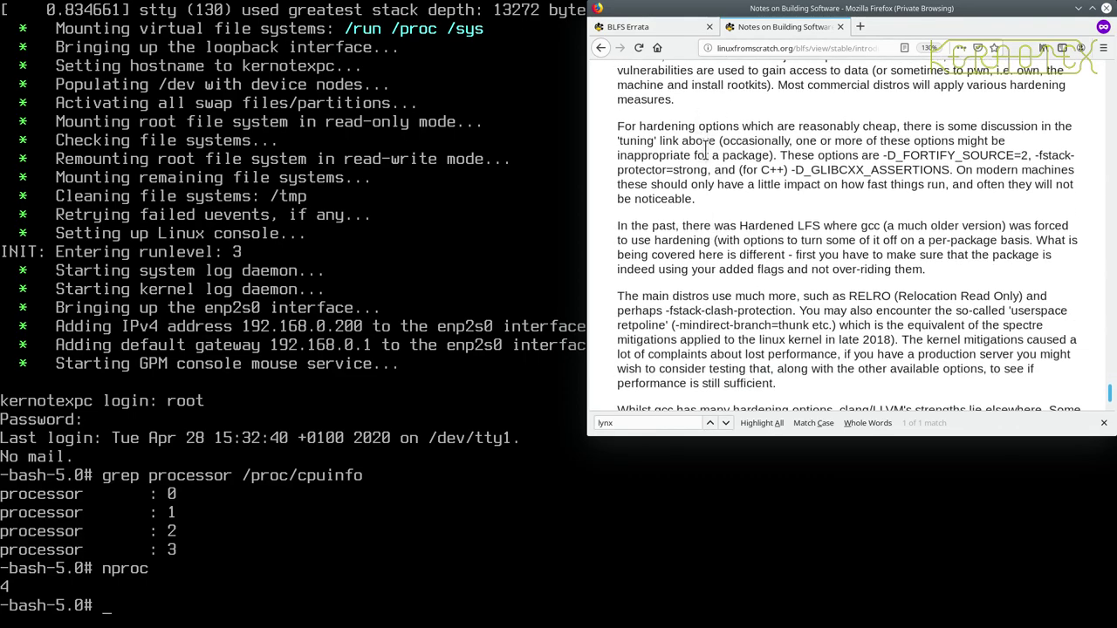
scroll(708, 163, "down", 2)
scroll(921, 314, "up", 3)
scroll(928, 323, "up", 1)
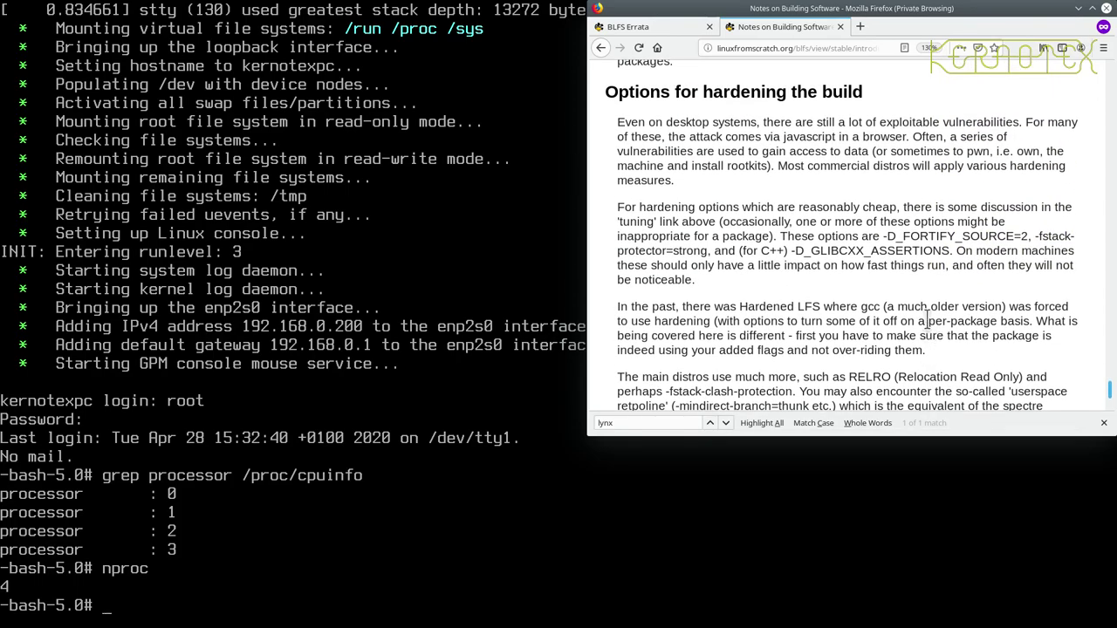
scroll(928, 325, "down", 5)
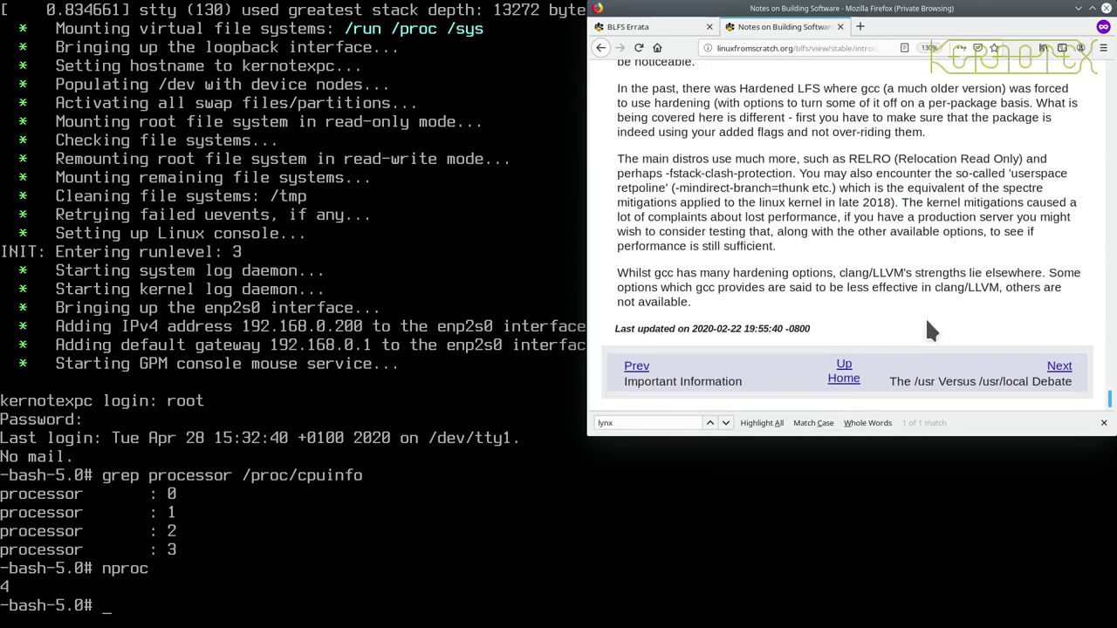
- Go to The /usr Versus /usr/local Debate page and highlight the BLFS position on where programs are installed
left_click(1061, 363)
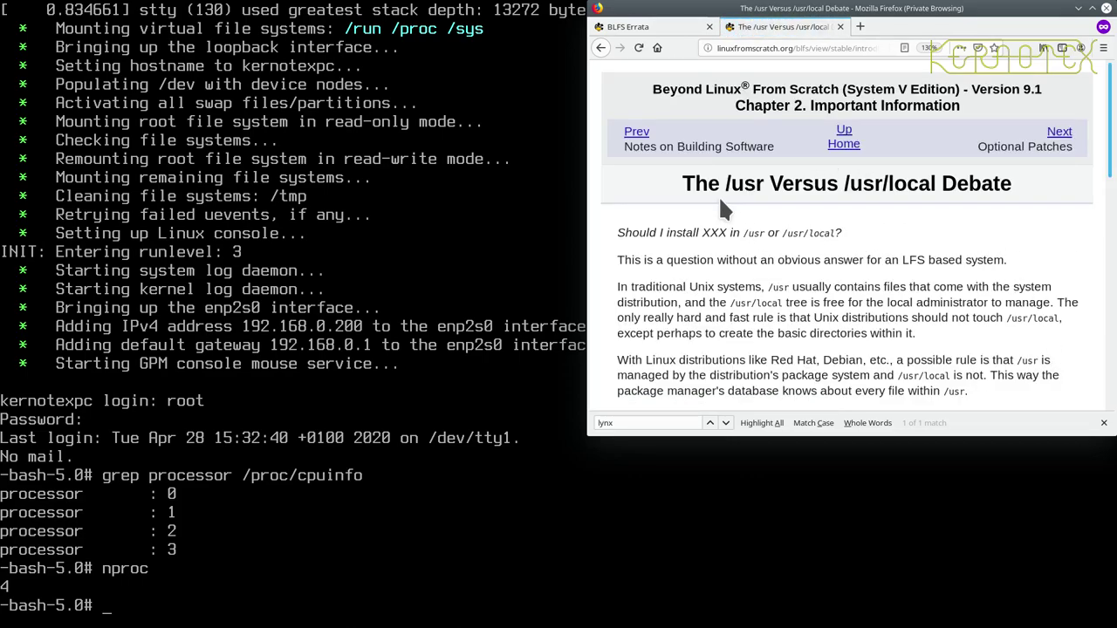
scroll(860, 206, "down", 5)
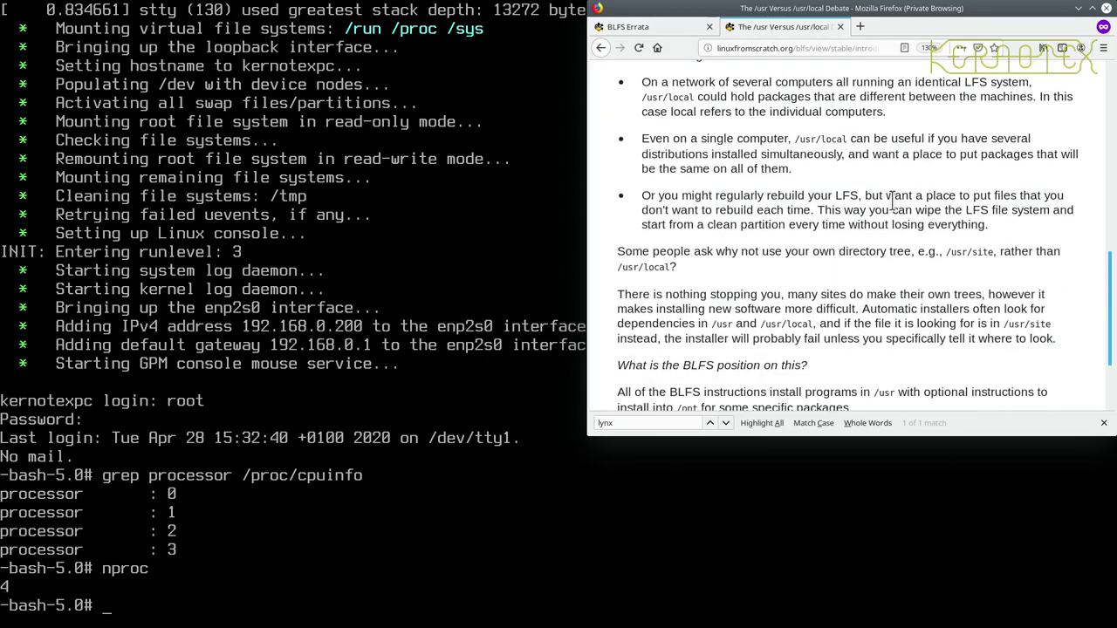
scroll(878, 345, "down", 2)
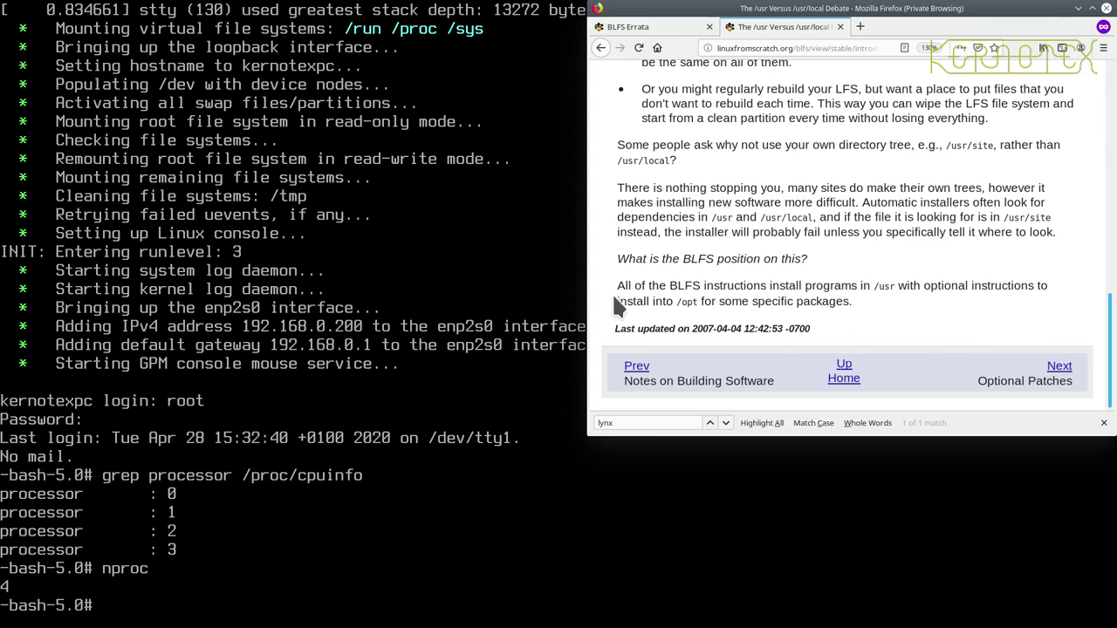
left_click_drag(614, 286, 877, 305)
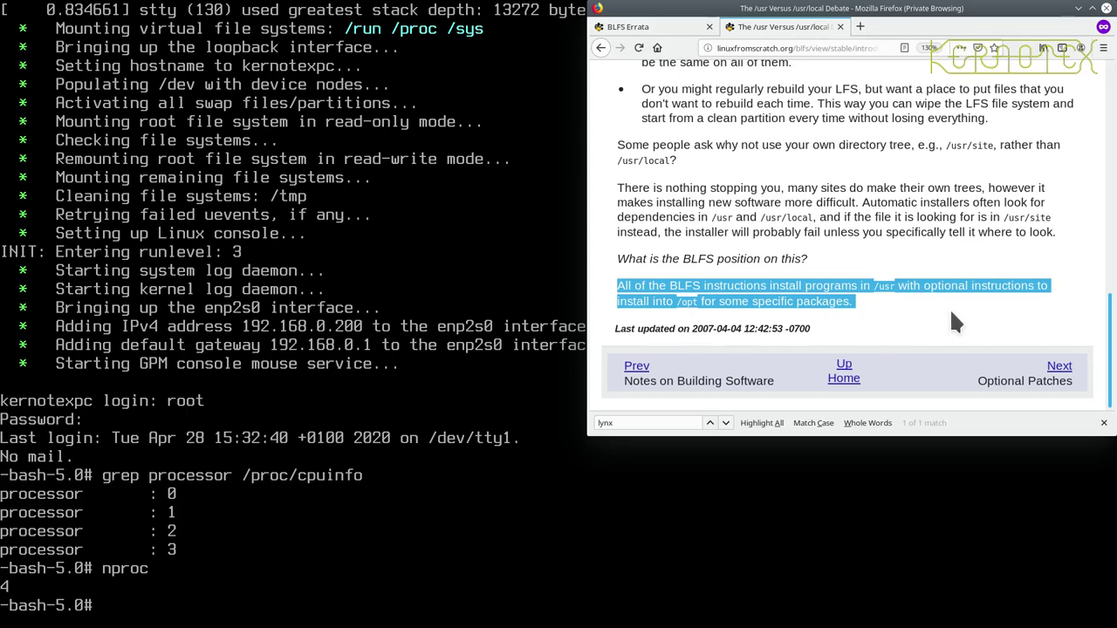
- Read the Optional Patches page, then continue to the BLFS Boot Scripts page and review its package information and notes
left_click(1058, 366)
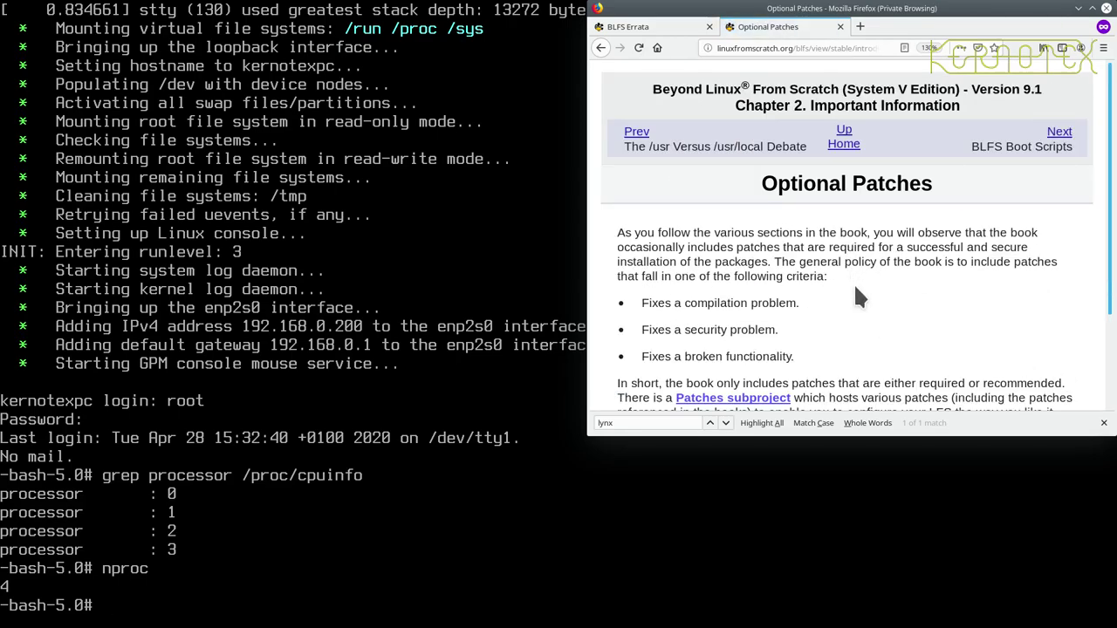
scroll(858, 286, "down", 2)
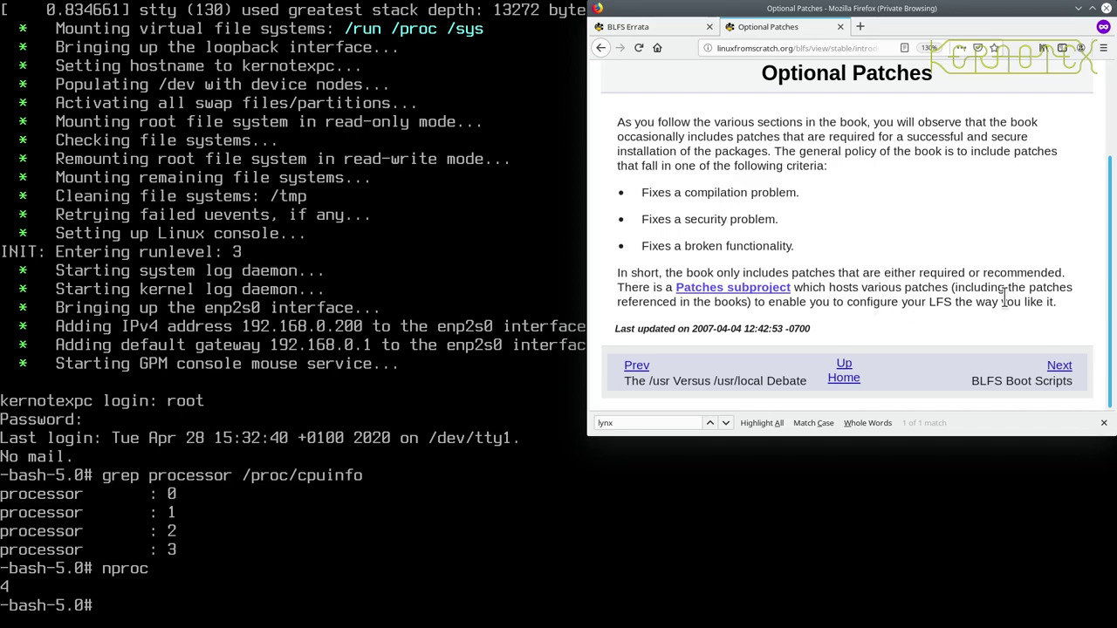
left_click(1062, 366)
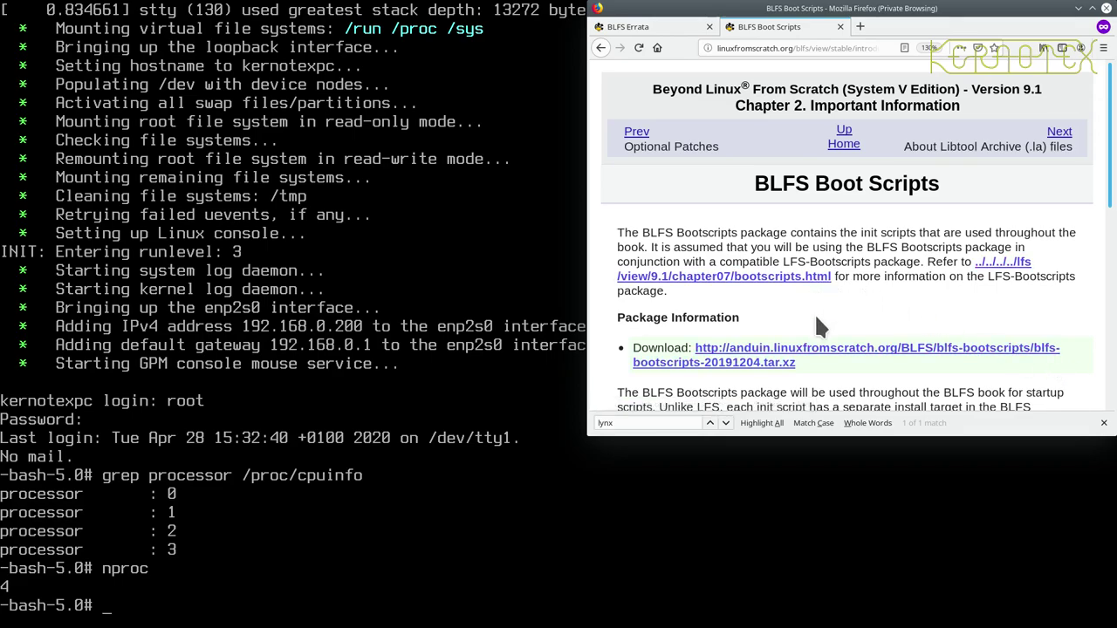
scroll(816, 357, "down", 4)
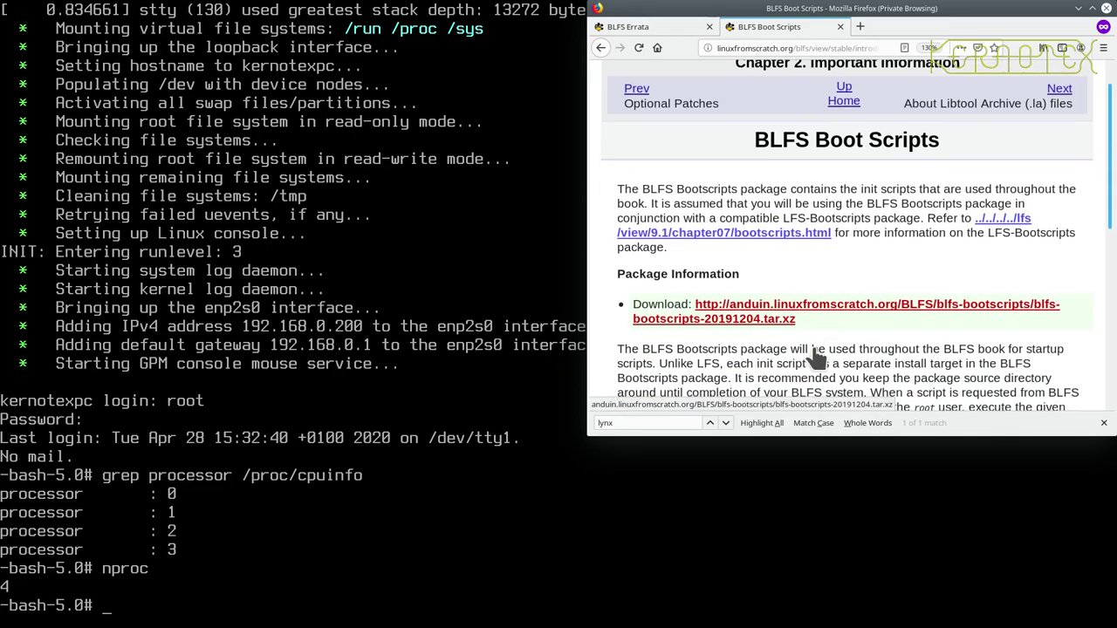
scroll(814, 352, "down", 5)
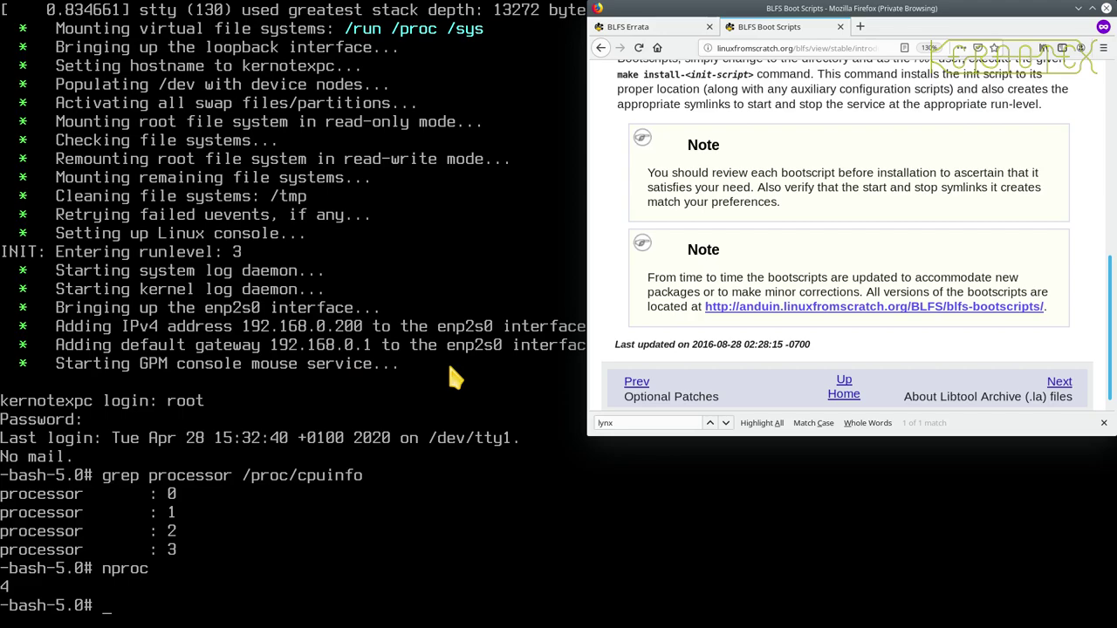
scroll(853, 268, "down", 1)
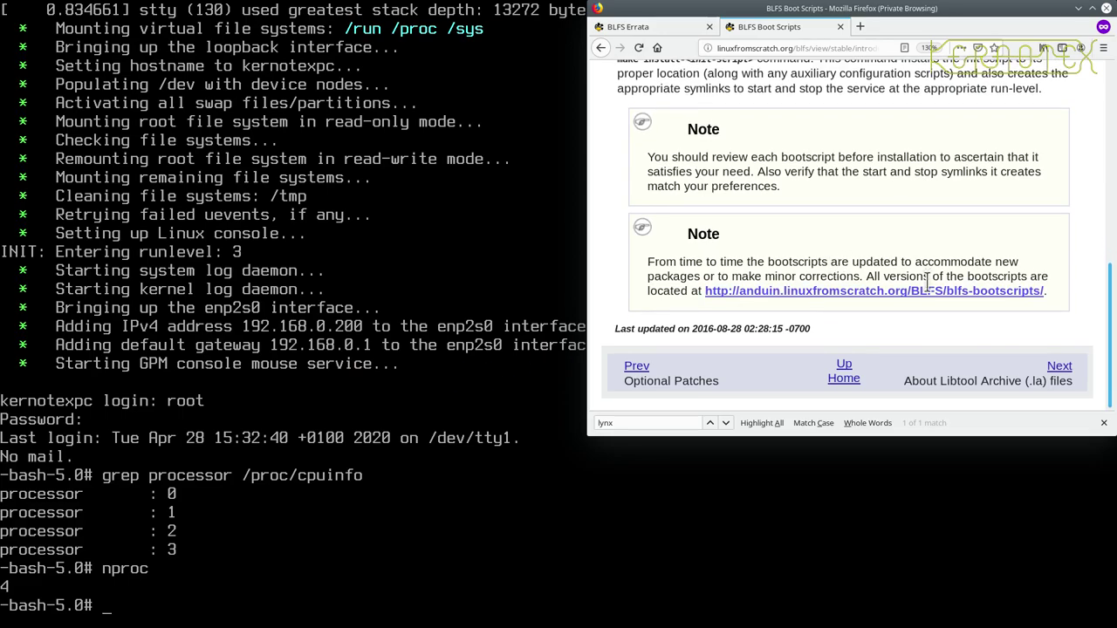
- Open the About Libtool Archive (.la) files page and examine the explanation and the remove-la-files.sh script
left_click(1058, 366)
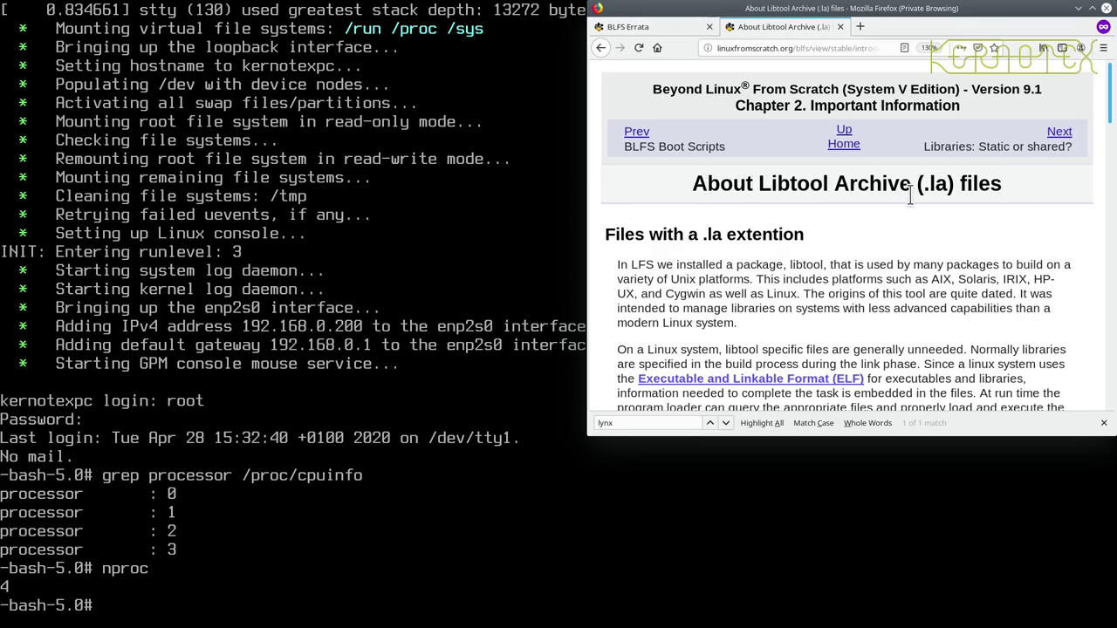
scroll(908, 192, "down", 3)
scroll(909, 192, "down", 5)
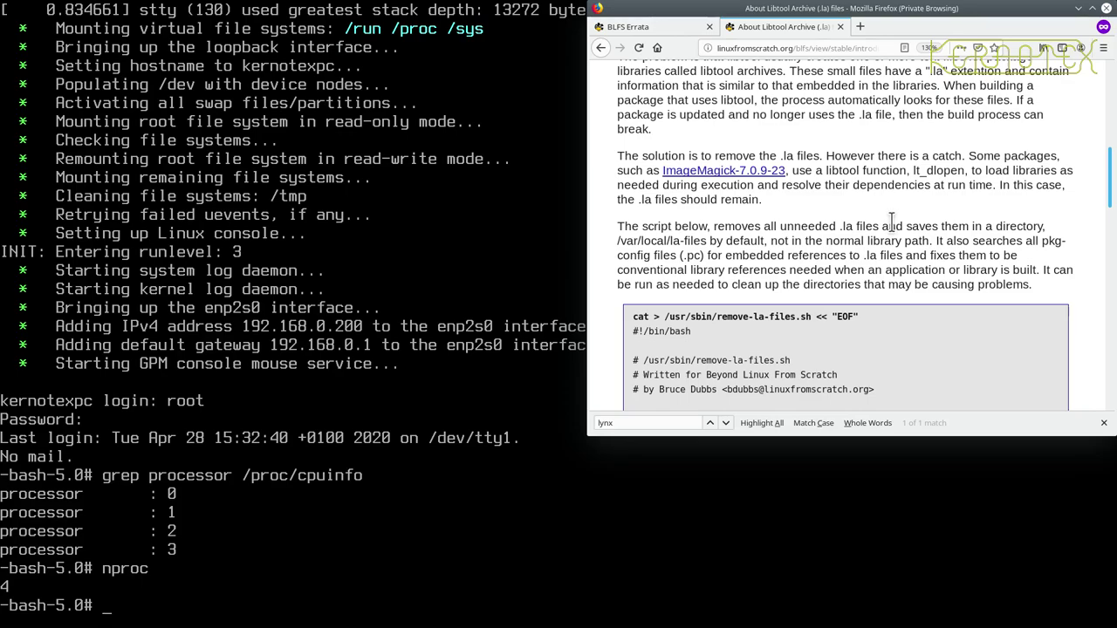
scroll(892, 220, "down", 2)
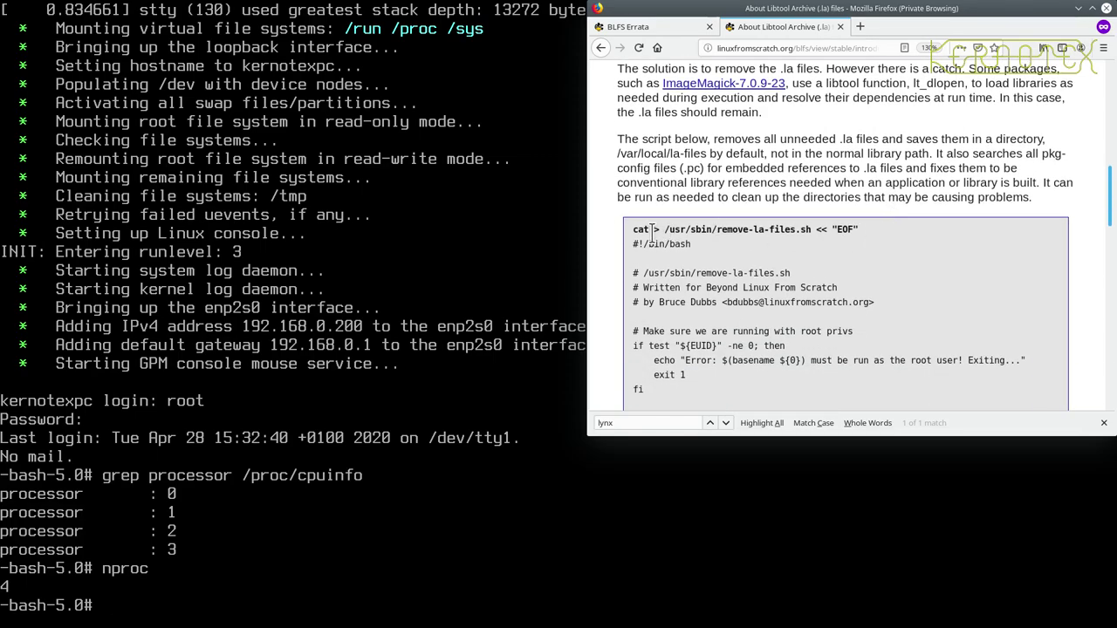
scroll(653, 234, "down", 2)
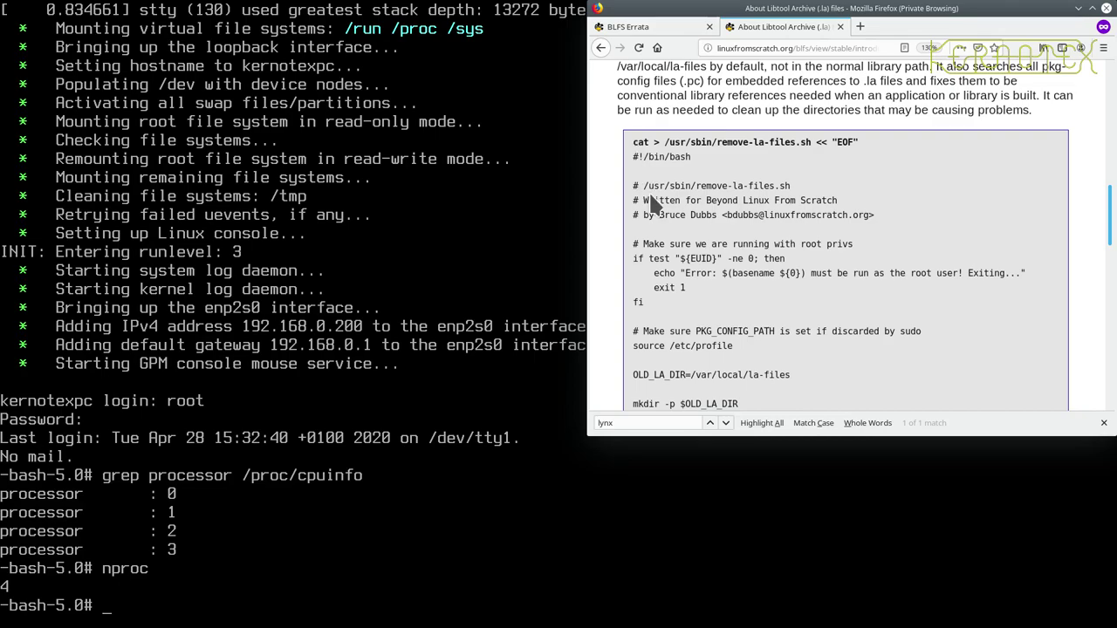
scroll(649, 193, "down", 2)
scroll(649, 190, "down", 8)
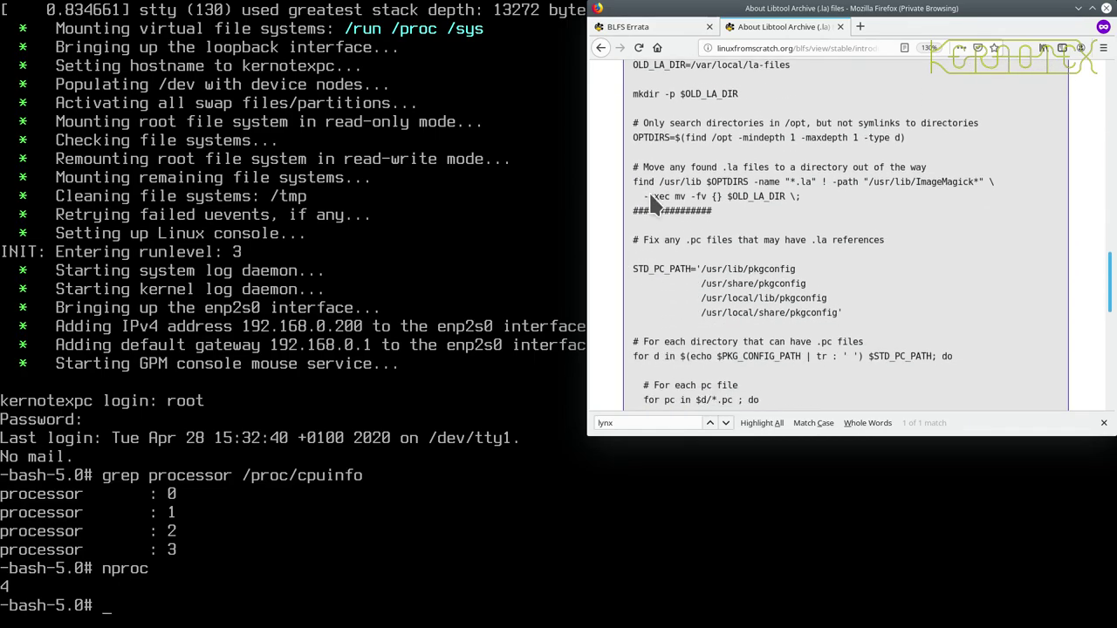
scroll(649, 197, "down", 7)
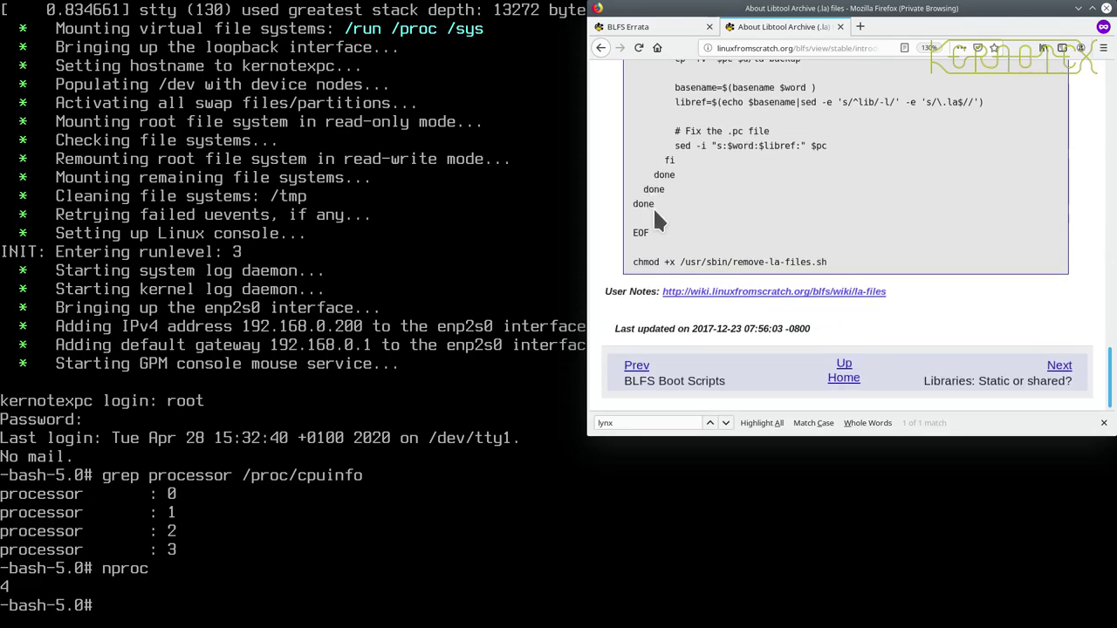
scroll(667, 237, "up", 6)
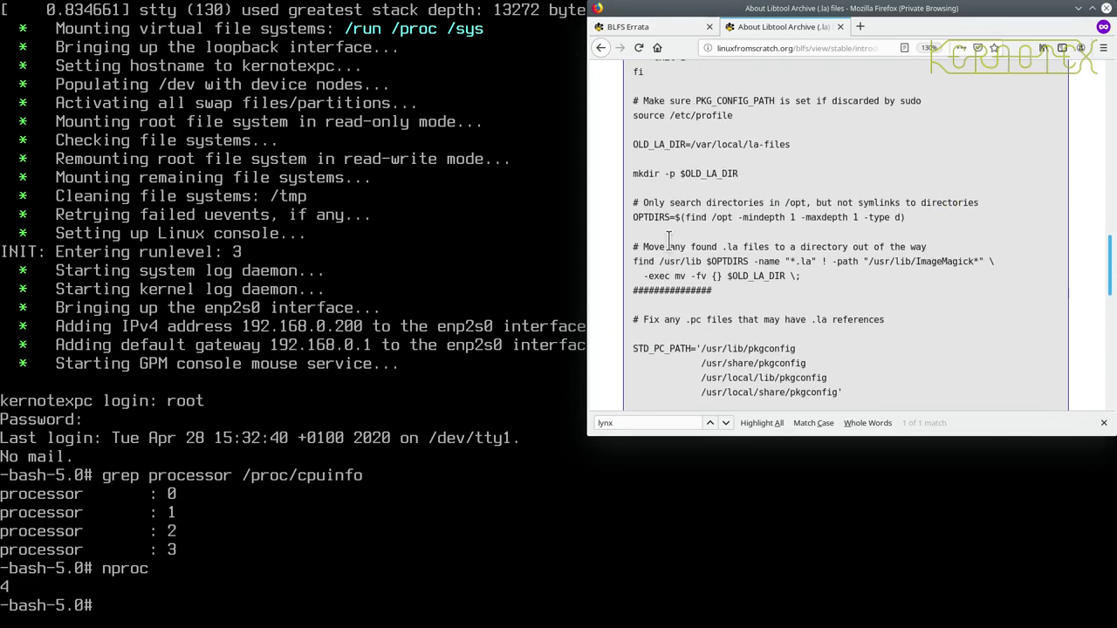
scroll(669, 237, "up", 6)
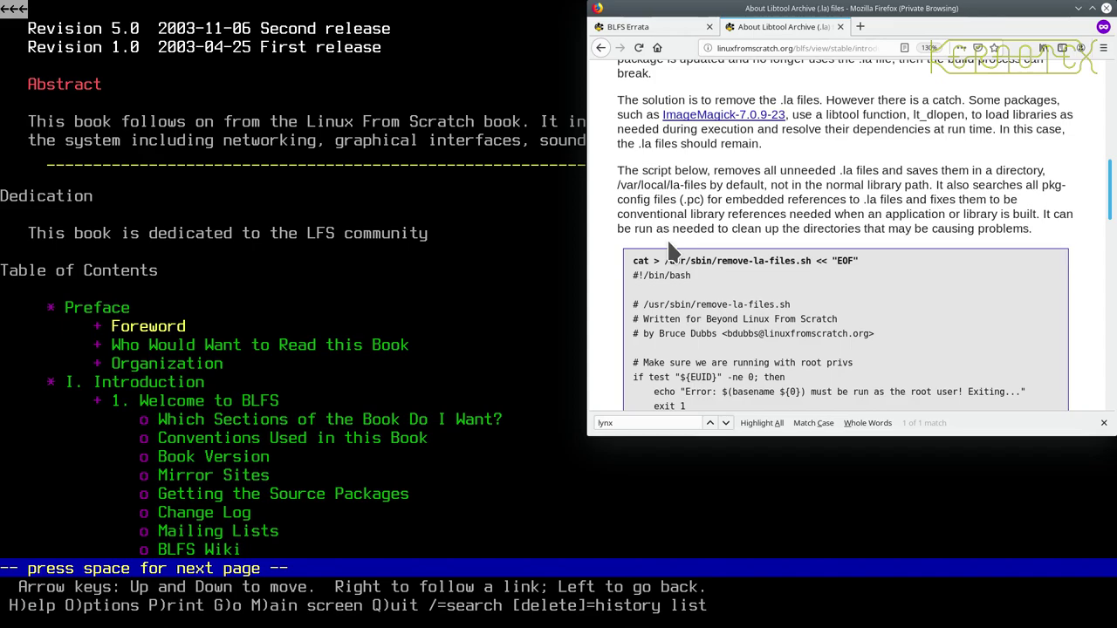
- In Lynx on the console, open the About Libtool Archive (.la) files page from the BLFS table of contents
key("Down")
key("Down")
key("Down")
key("Down")
key("Down")
key("Down")
key("Down")
key("Down")
key("Down")
key("Down")
key("Down")
key("Down")
key("Down")
key("Down")
key("Down")
key("Down")
key("Down")
key("Down")
key("Down")
key("Down")
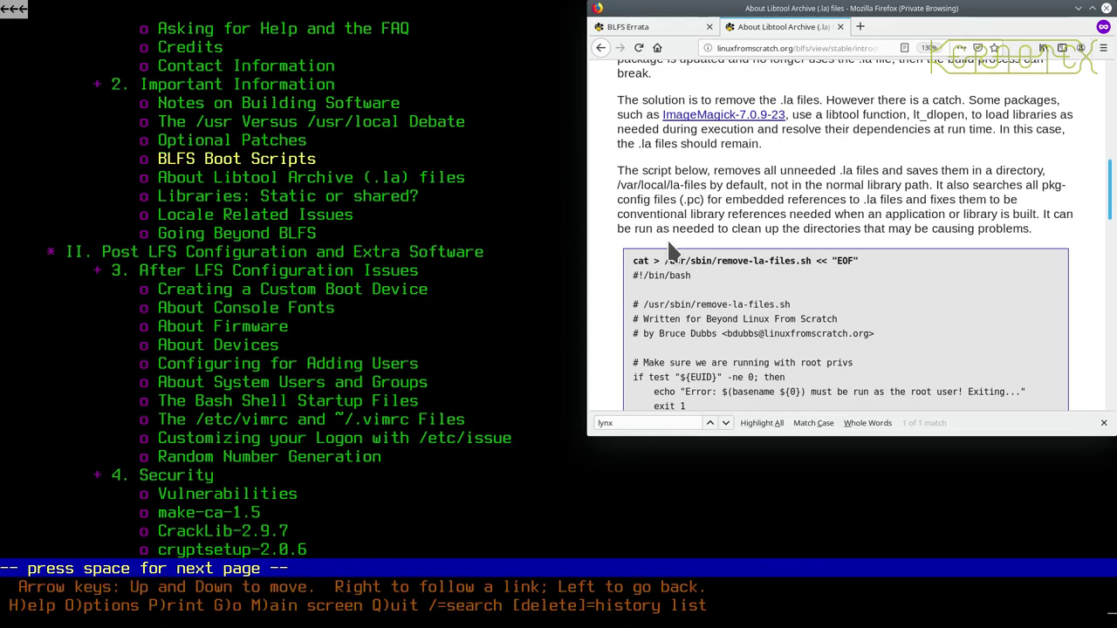
key("Down")
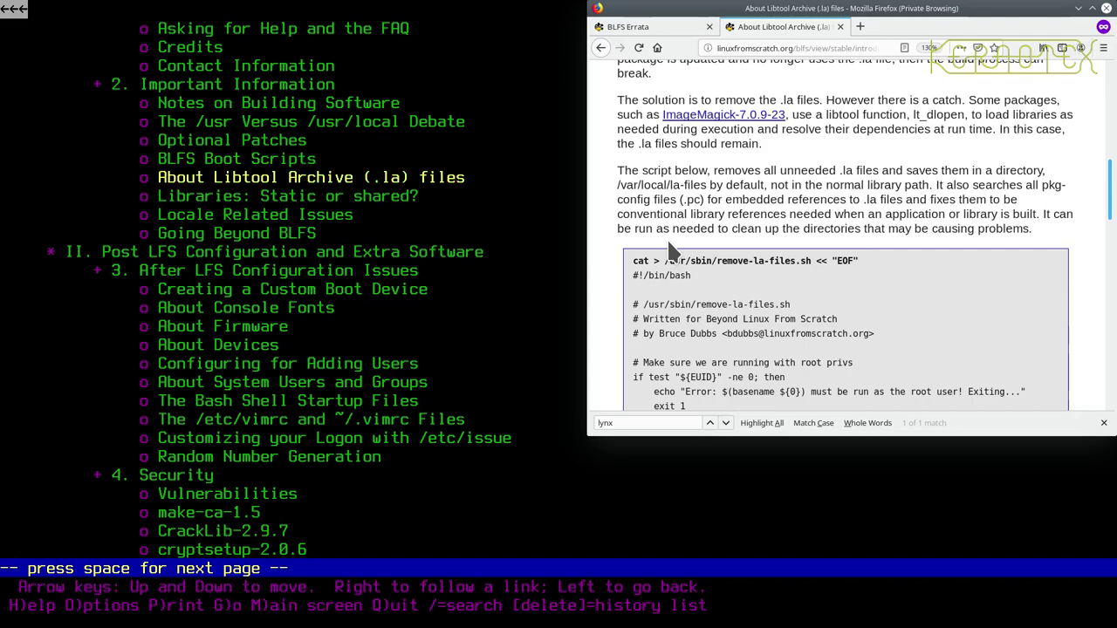
key("Return")
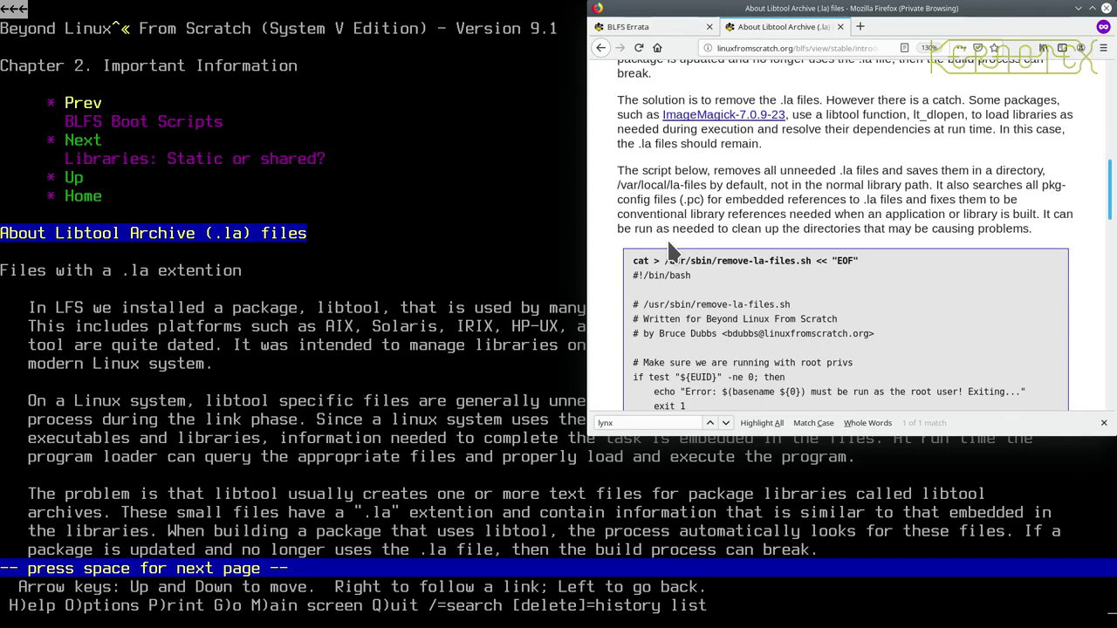
- Copy the opening part of the remove-la-files.sh heredoc, through mkdir -p $OLD_LA_DIR, from Lynx into the root shell on the first console
key("space")
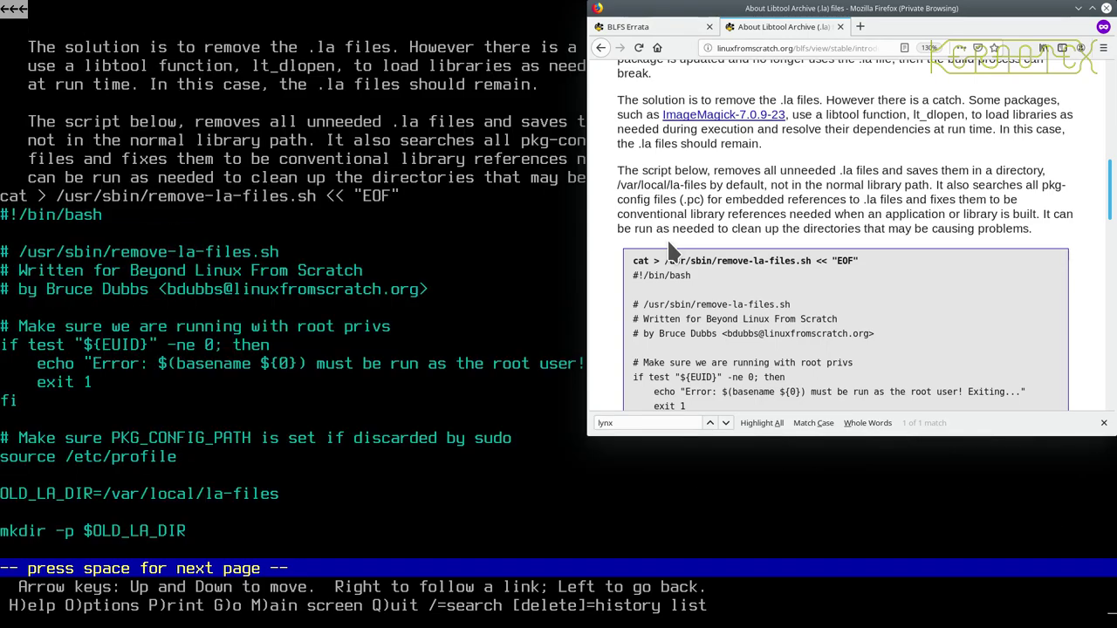
key("Up")
key("Up")
key("Up")
key("Up")
key("Up")
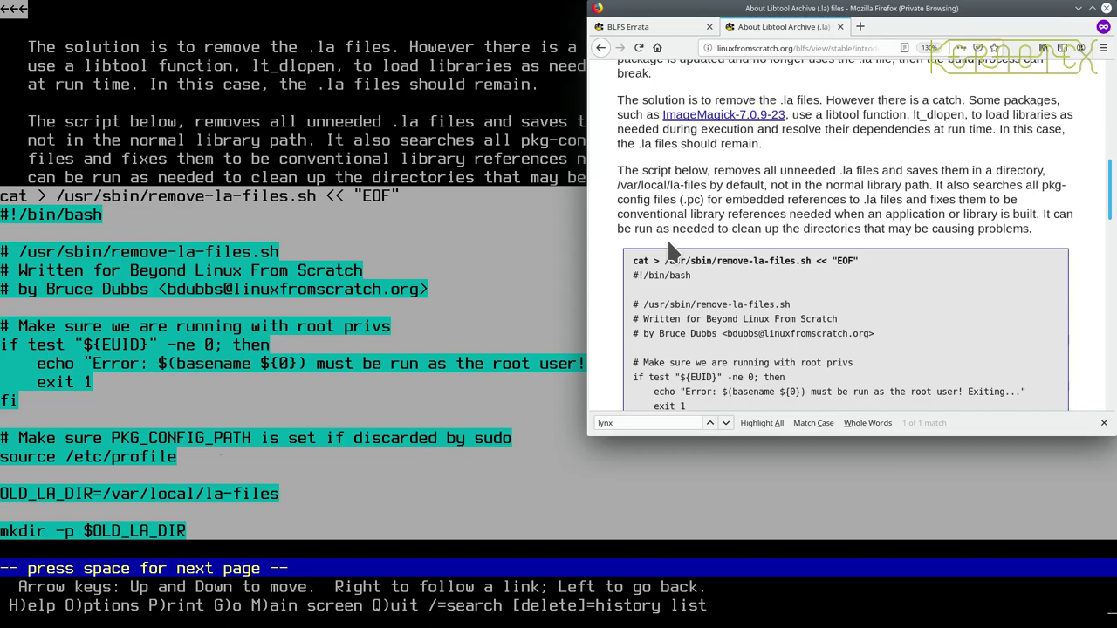
key("alt+F1")
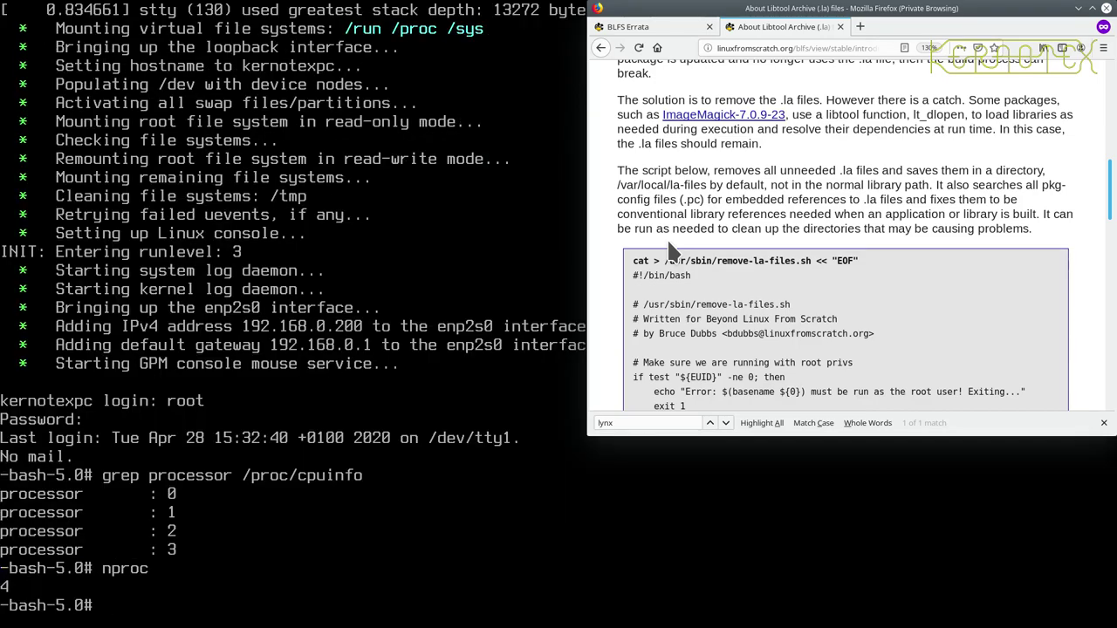
key("shift+Insert")
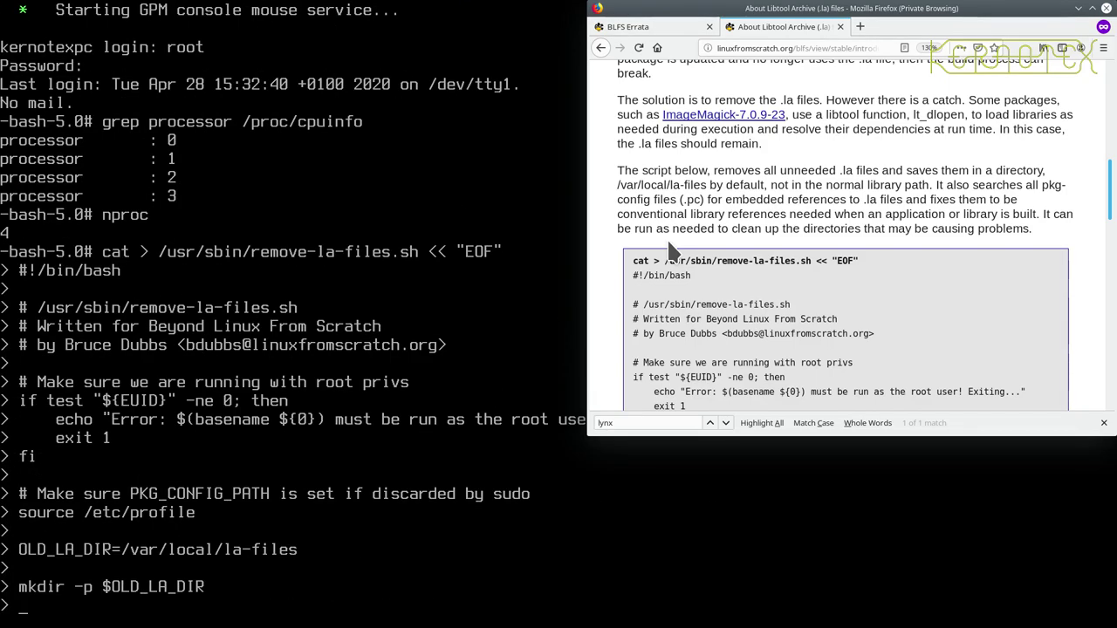
- Add the blank separator line and the script's middle part, from the OPTDIRS comment through the basename line, to the heredoc
key("alt+F2")
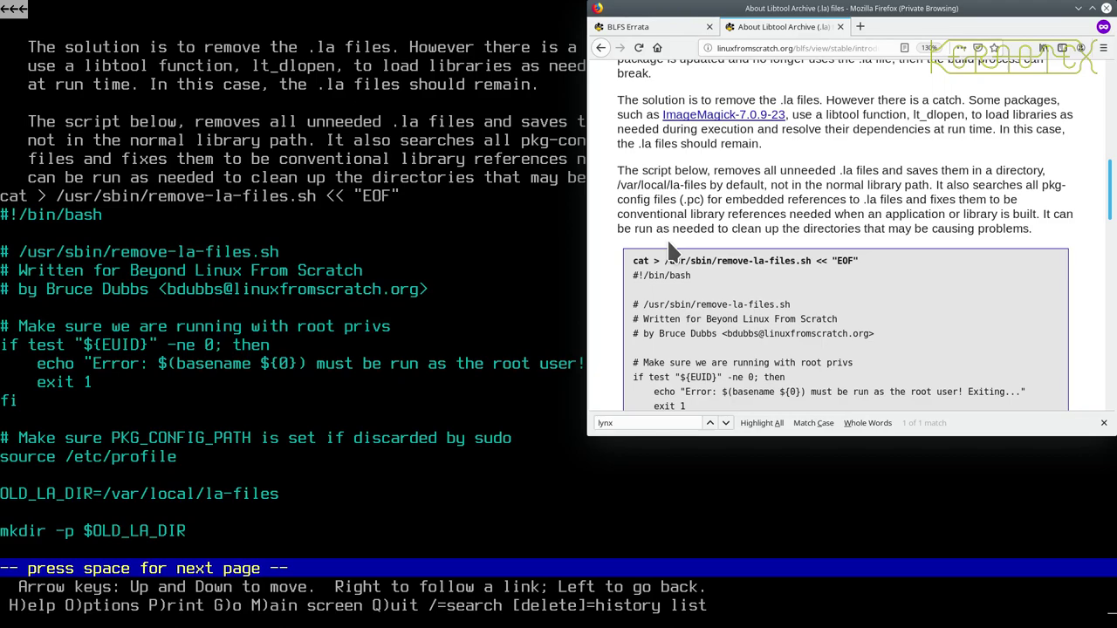
key("space")
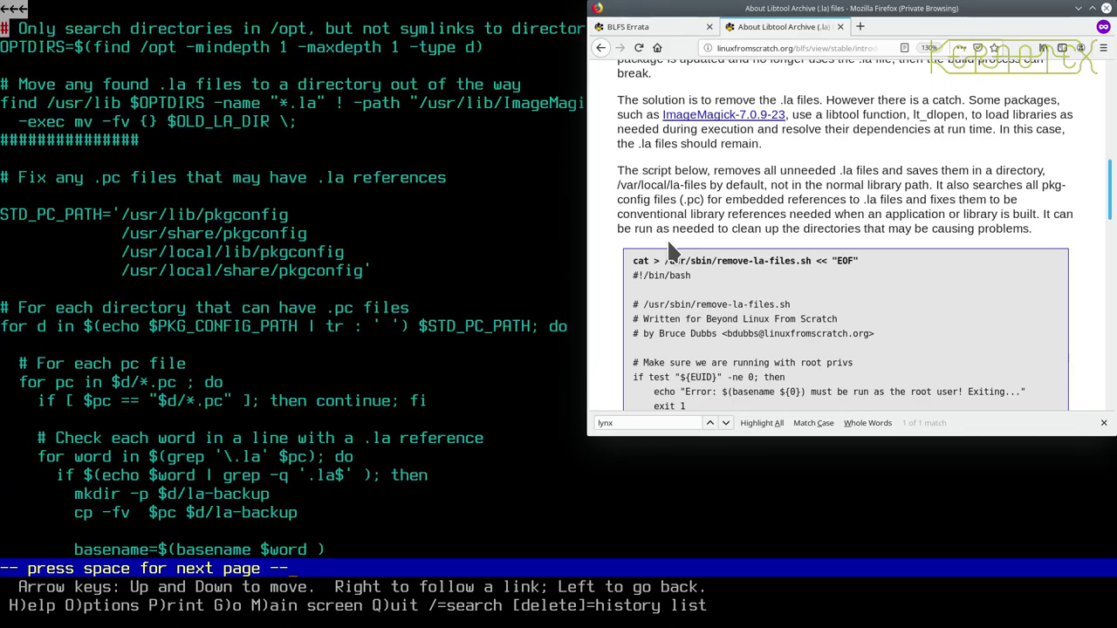
key("alt+F1")
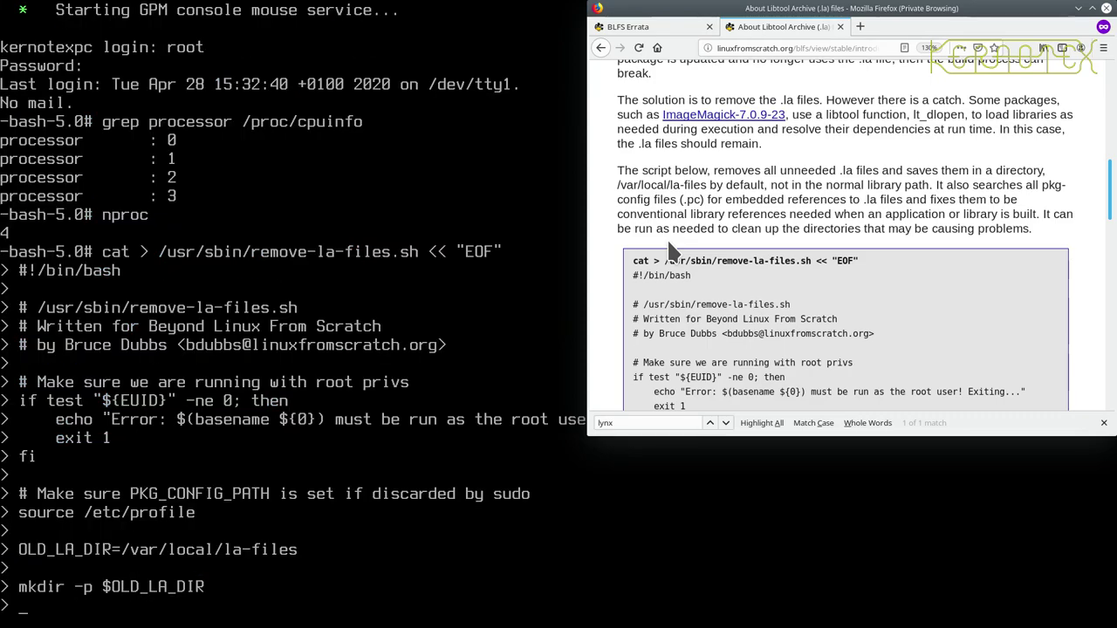
key("Return")
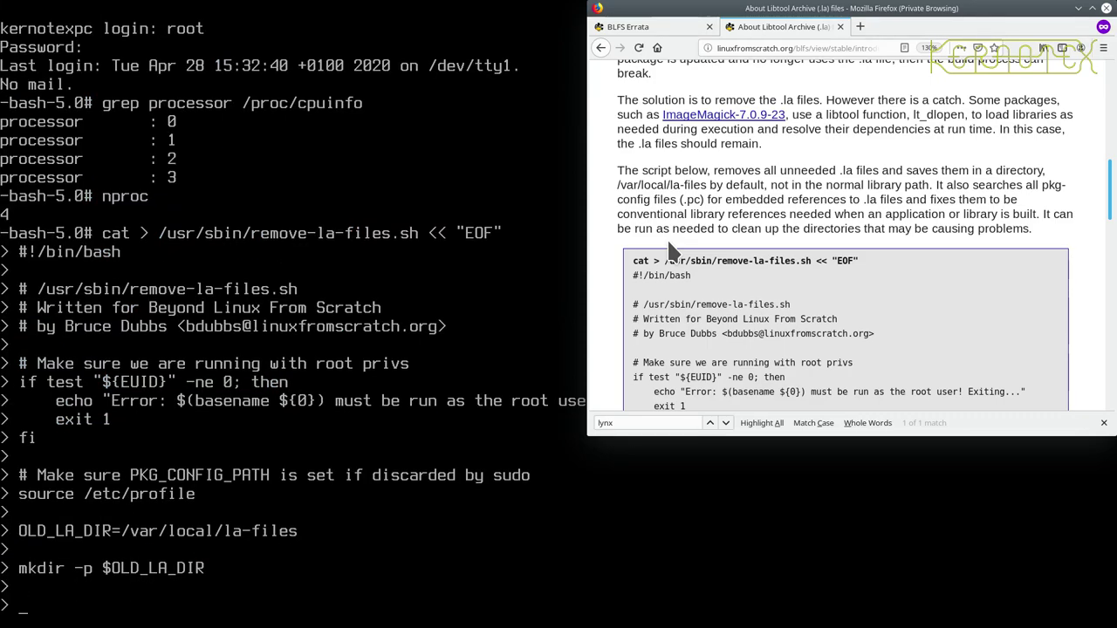
key("alt+F2")
middle_click(396, 475)
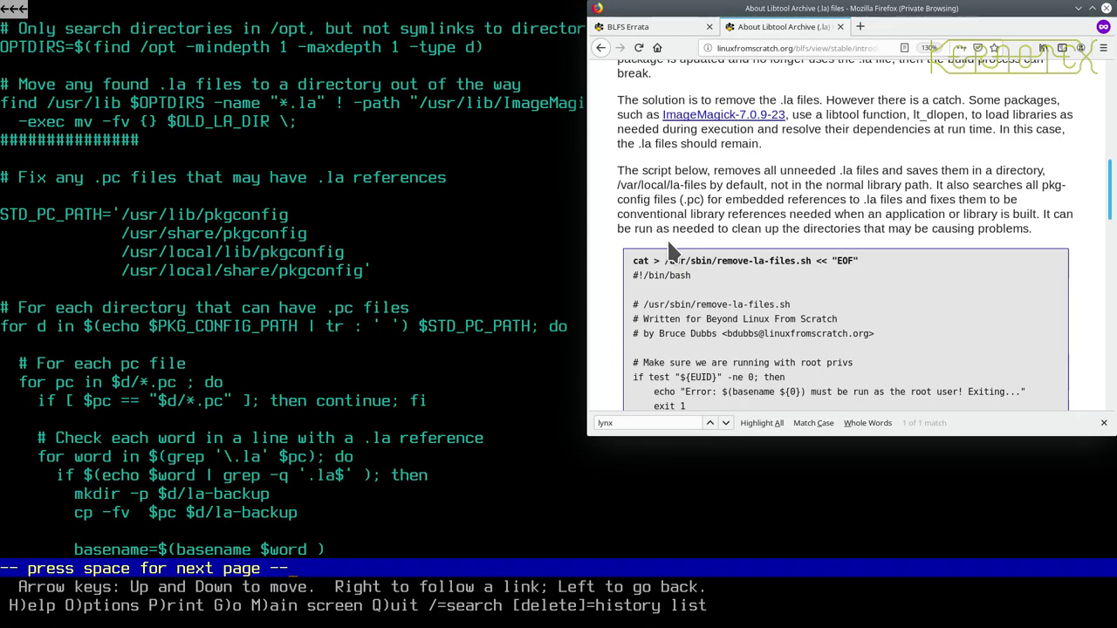
- Copy the script's ending from the libref line through EOF, plus chmod +x /usr/sbin/remove-la-files.sh, from Lynx into the root shell
key("space")
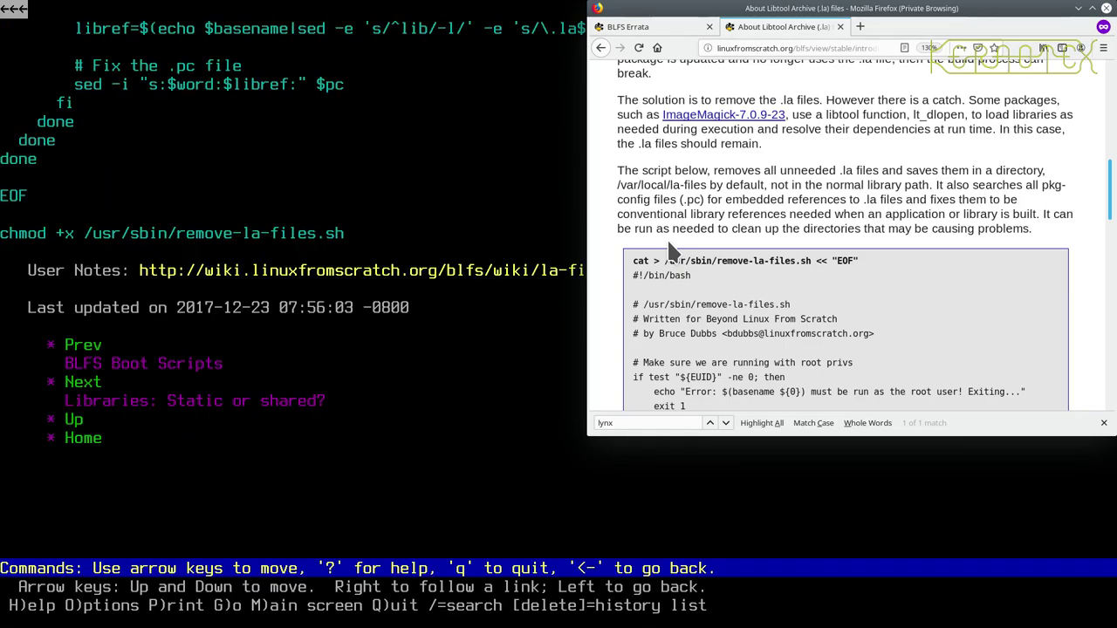
key("Up")
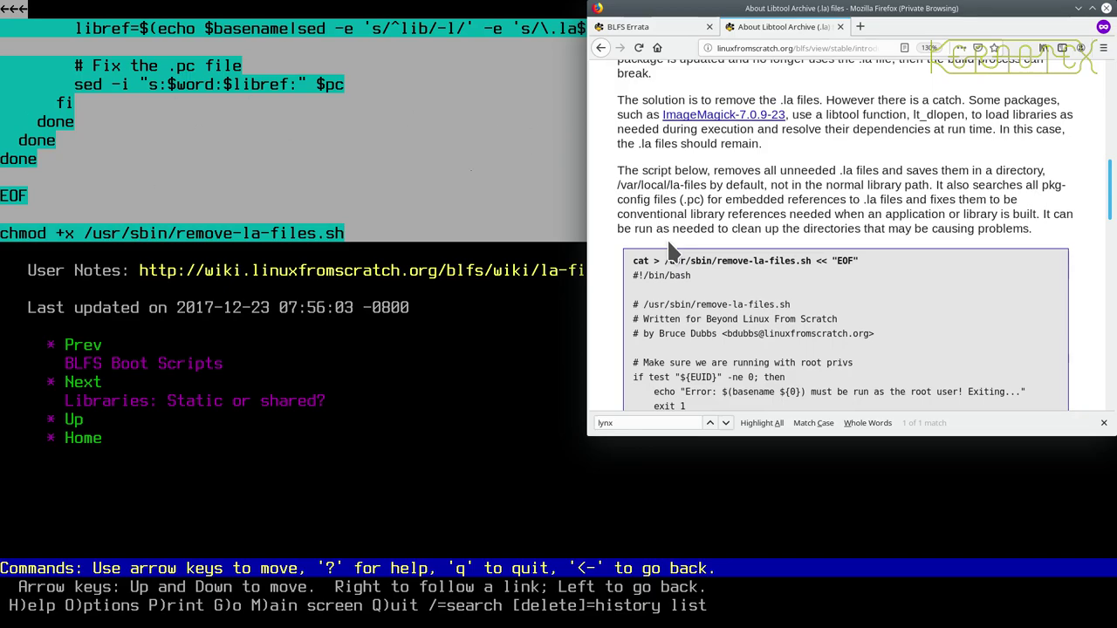
key("ctrl+shift+v")
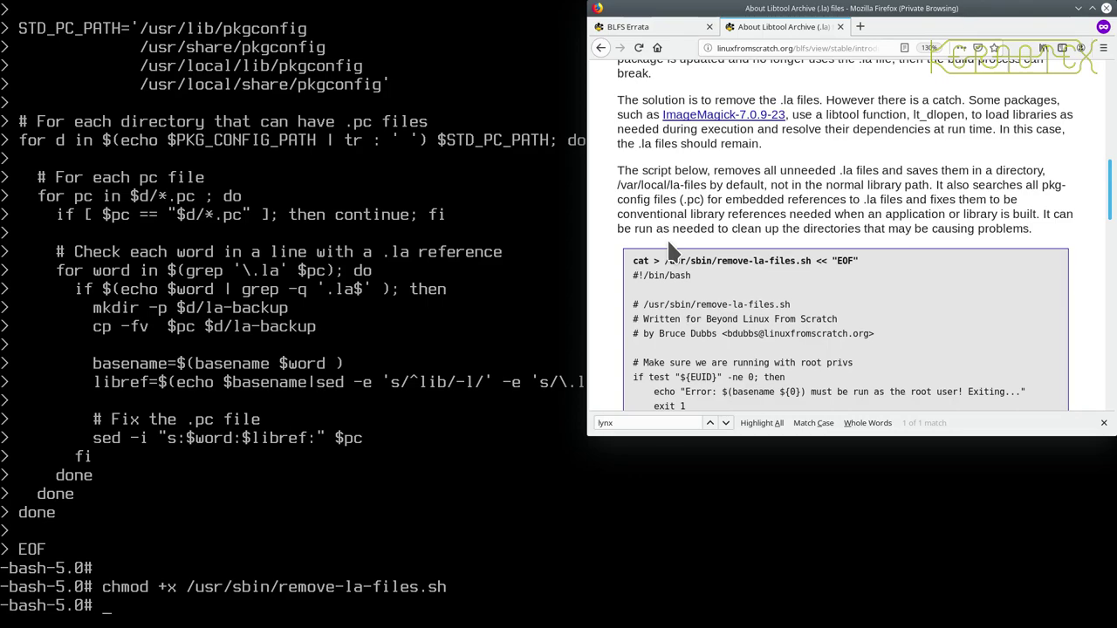
- List the details and permissions of /usr/sbin/remove-la-files.sh with ls -l
type("ls -l /usr/sbin/rem")
key("Tab")
key("Return")
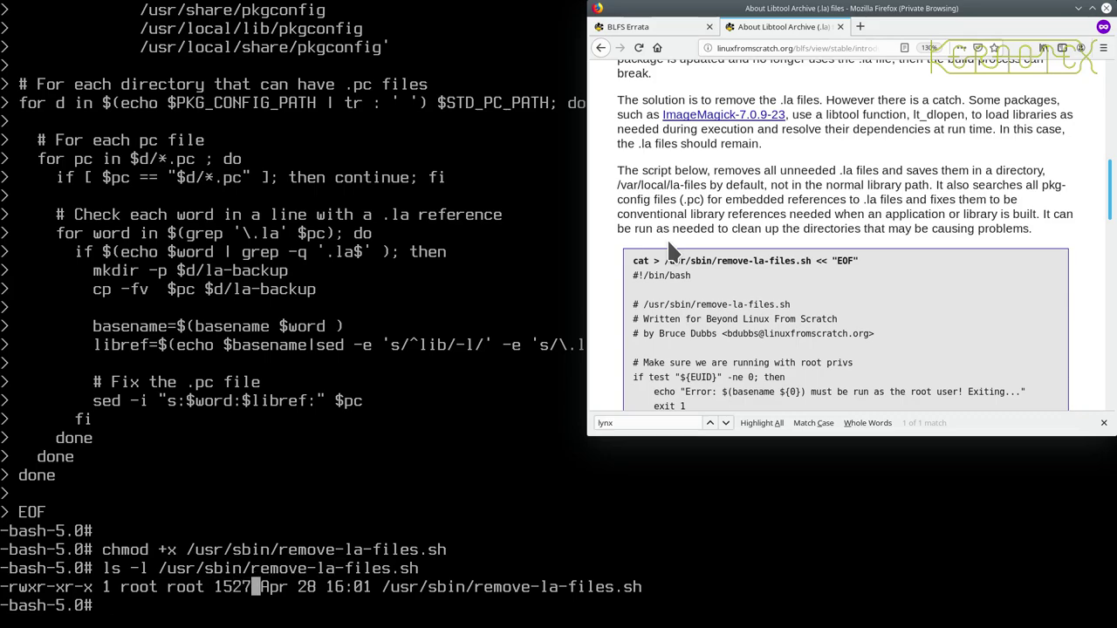
- Open /usr/sbin/remove-la-files.sh in vi by reusing the previous command line
key("Up")
key("Home")
key("Delete")
key("Delete")
key("Delete")
key("Delete")
key("Delete")
type("vi")
key("Return")
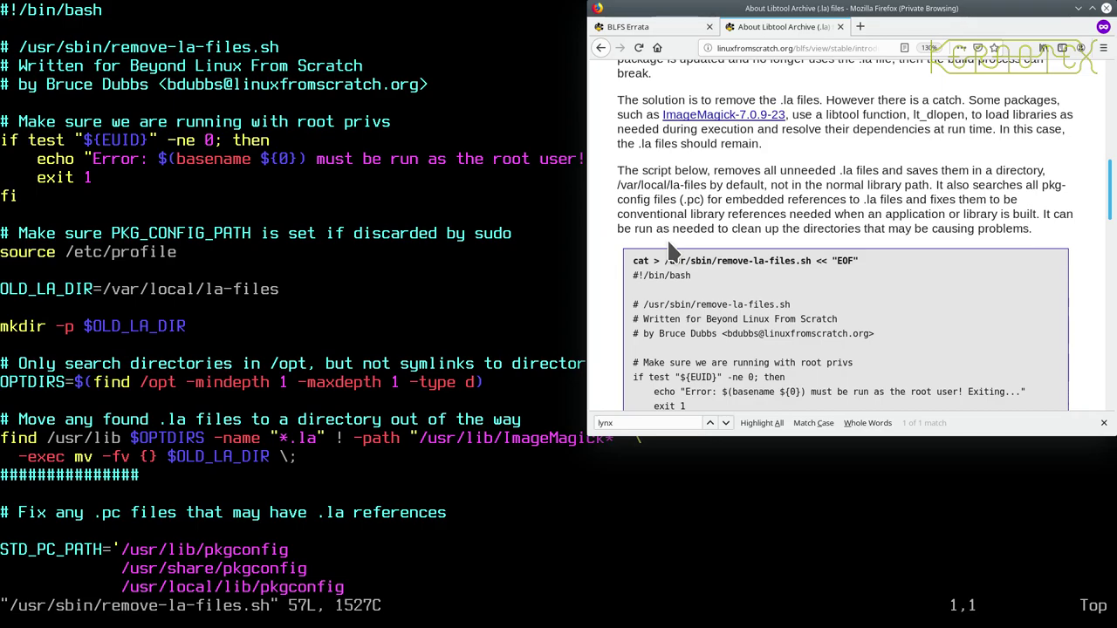
- Examine the whole remove-la-files.sh script in vi for correct content and quit without changes
key("Down")
key("Down")
key("Down")
key("Down")
key("Down")
key("Down")
key("Down")
key("Down")
key("Down")
key("Down")
key("Down")
key("Down")
key("Down")
key("Down")
key("Down")
key("Down")
key("Down")
key("Down")
key("Down")
key("Down")
key("Down")
key("Down")
key("Down")
key("Down")
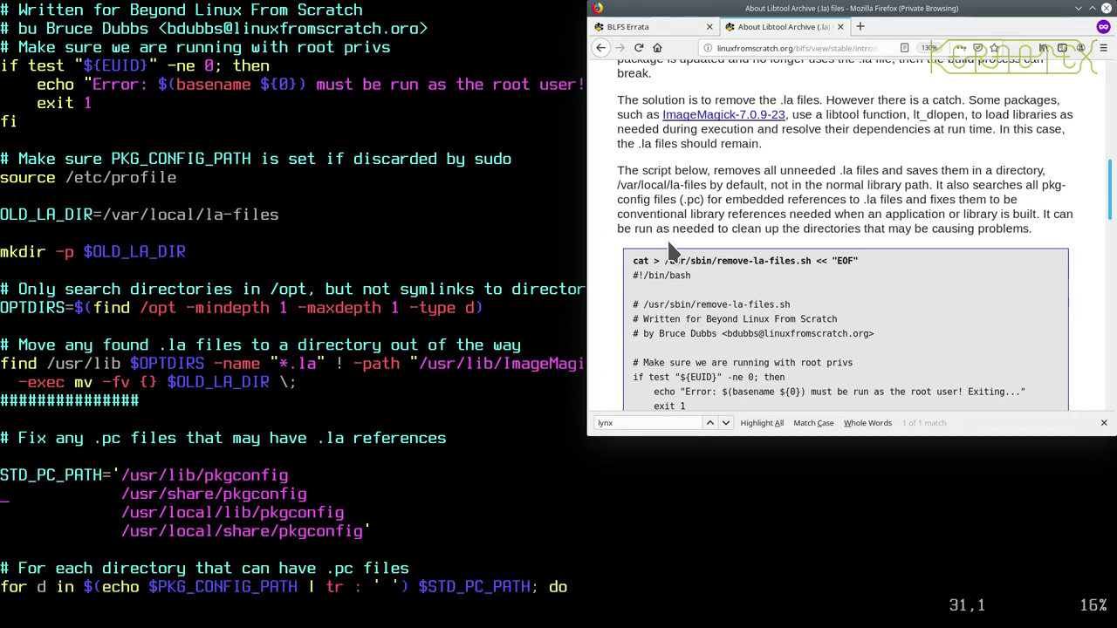
key("Down")
key("Down")
key("Down")
key("Down")
key("Down")
key("Down")
key("Down")
key("Down")
key("Down")
key("Down")
key("Down")
key("Down")
key("Down")
key("Down")
key("Down")
key("Down")
key("Down")
key("Down")
key("Down")
key("Down")
key("Up")
key("Up")
key("Up")
key("Up")
key("Up")
key("Up")
key("Up")
key("Up")
key("Up")
key("Up")
key("Up")
key("Up")
key("Up")
key("Up")
key("Up")
key("Up")
key("Up")
key("Up")
key("Up")
key("Up")
key("Up")
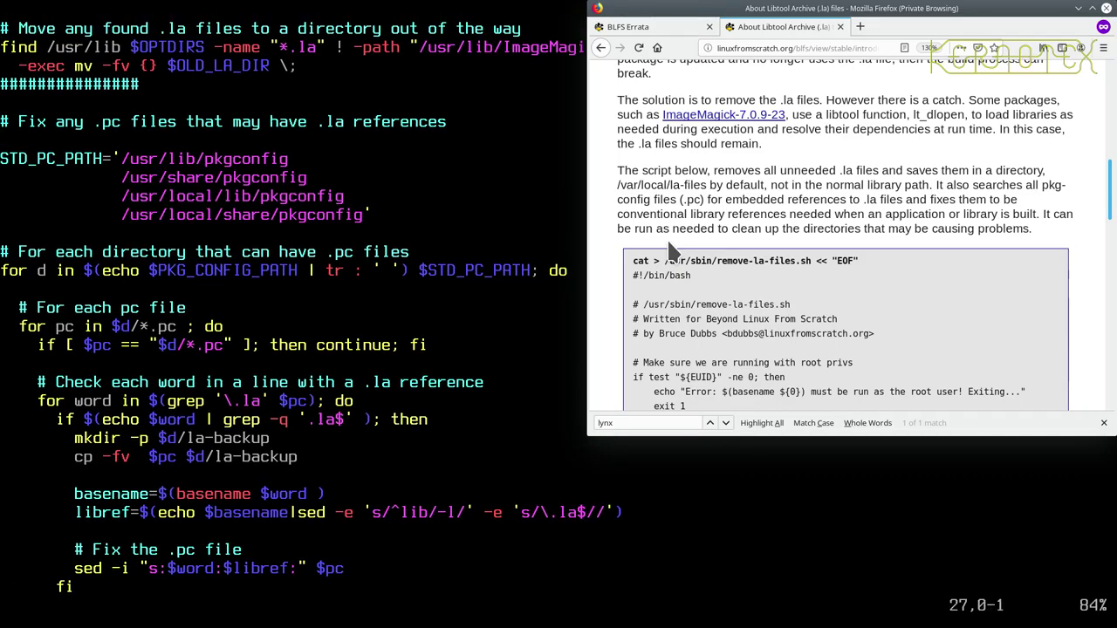
key("Up")
key("Up")
key("Up")
key("Up")
key("Up")
key("Up")
key("Up")
key("Up")
key("Up")
key("Up")
key("Up")
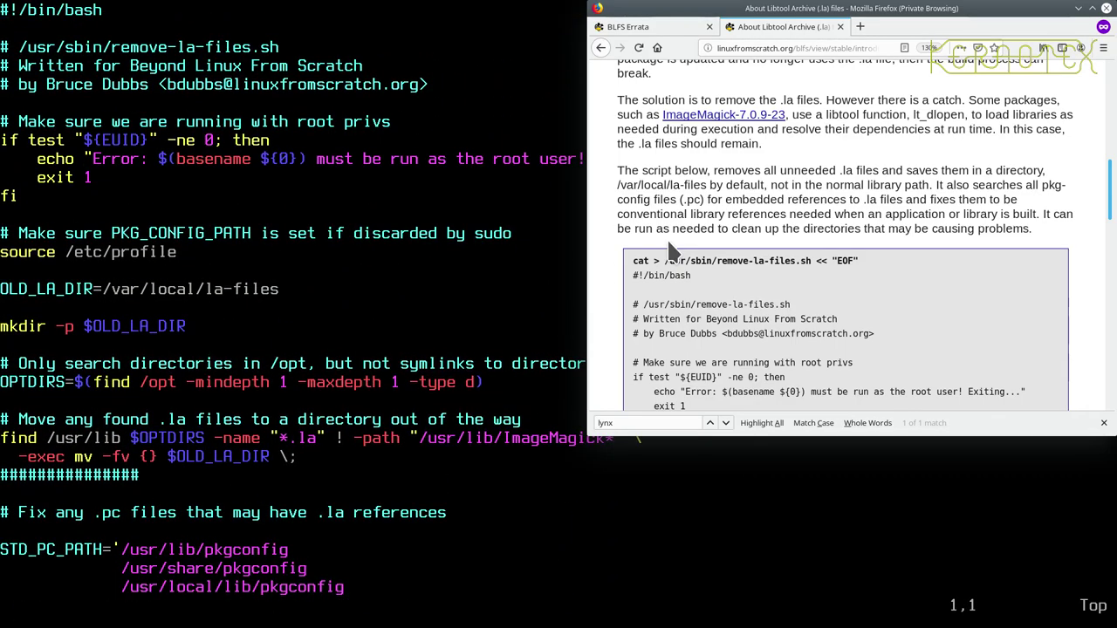
key("Down")
key("Down")
key("Down")
key("Down")
key("Down")
key("Down")
key("Down")
key("Down")
key("Down")
key("Down")
key("Down")
key("Down")
key("Down")
key("Down")
key("Down")
key("Down")
key("Down")
key("Down")
key("Down")
key("Down")
key("Down")
key("Down")
key("Down")
key("Down")
key("Down")
key("Down")
key("Down")
key("Down")
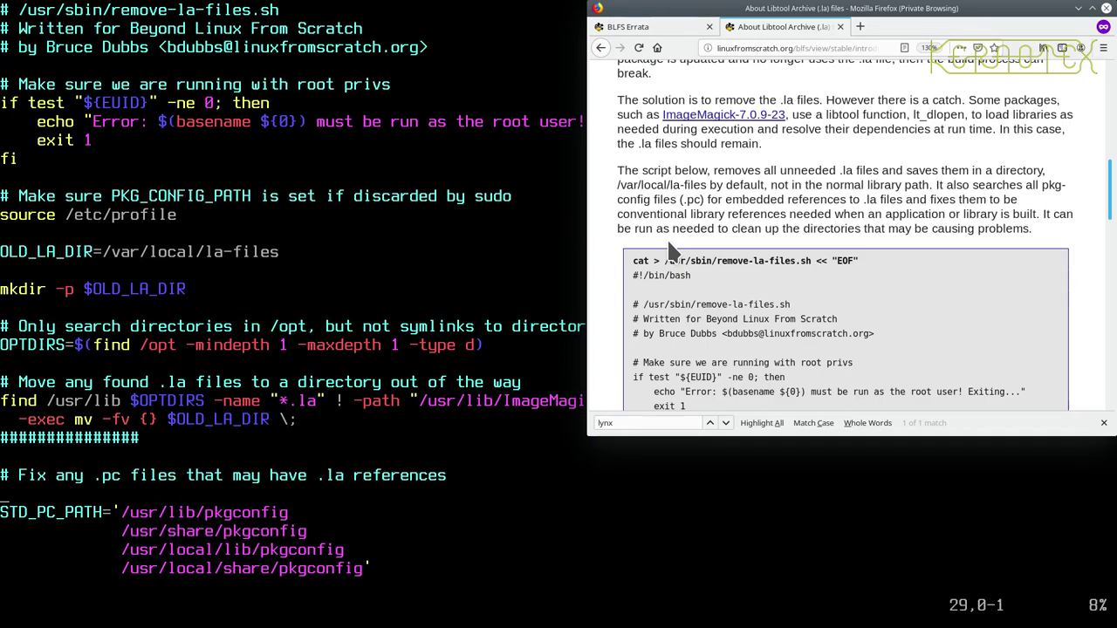
type(":q")
key("Return")
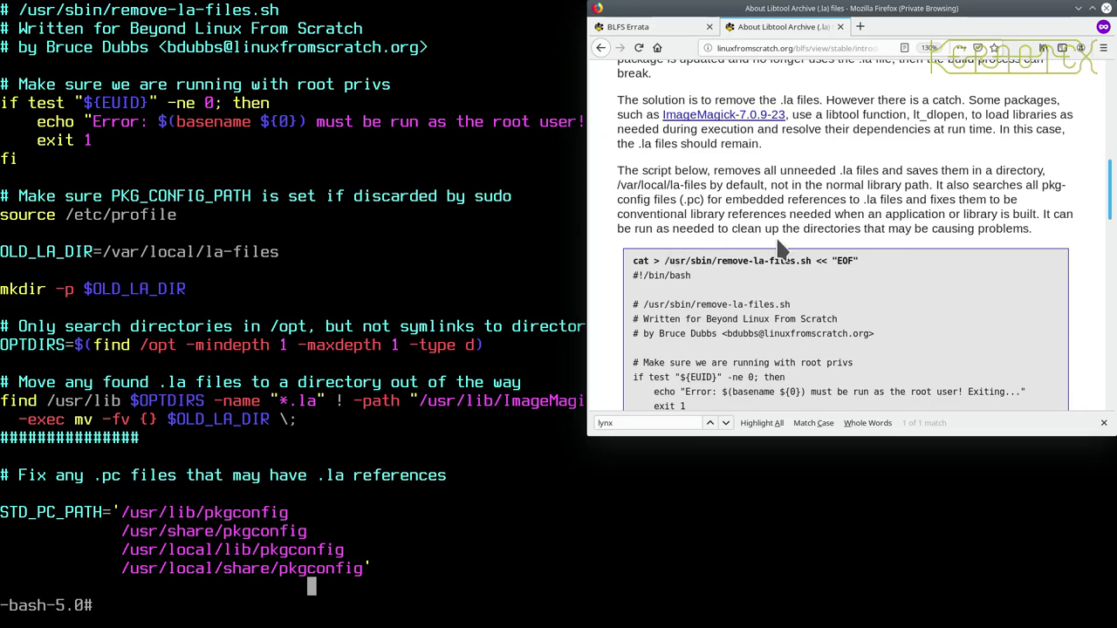
- In Firefox, check the la-files User Notes wiki page in a separate tab, close it and return to the end of the script
scroll(780, 247, "down", 5)
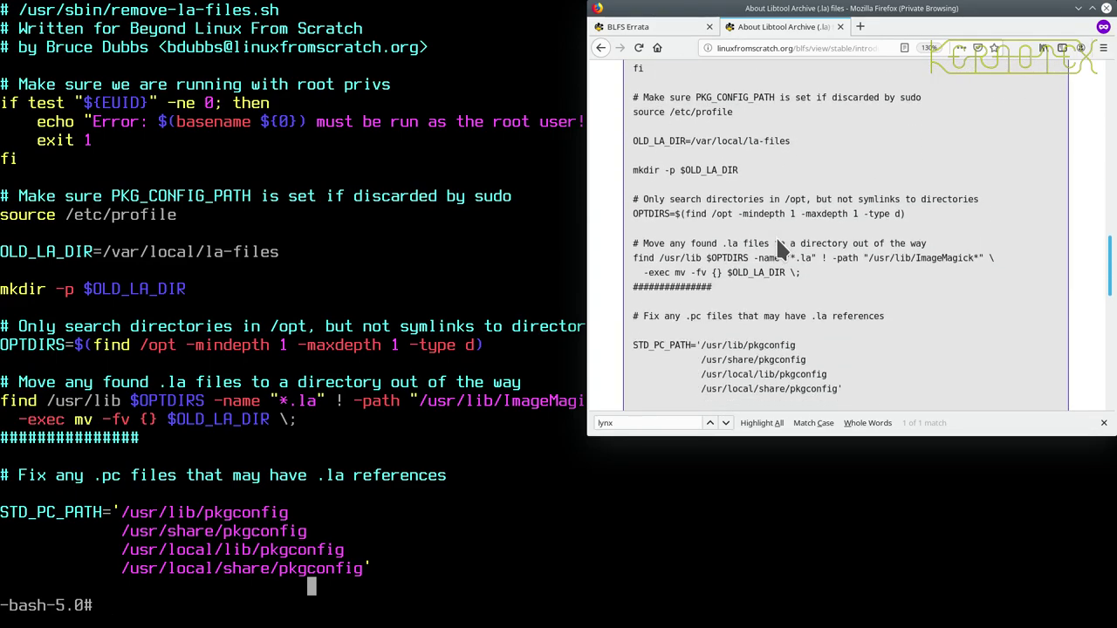
scroll(778, 242, "down", 10)
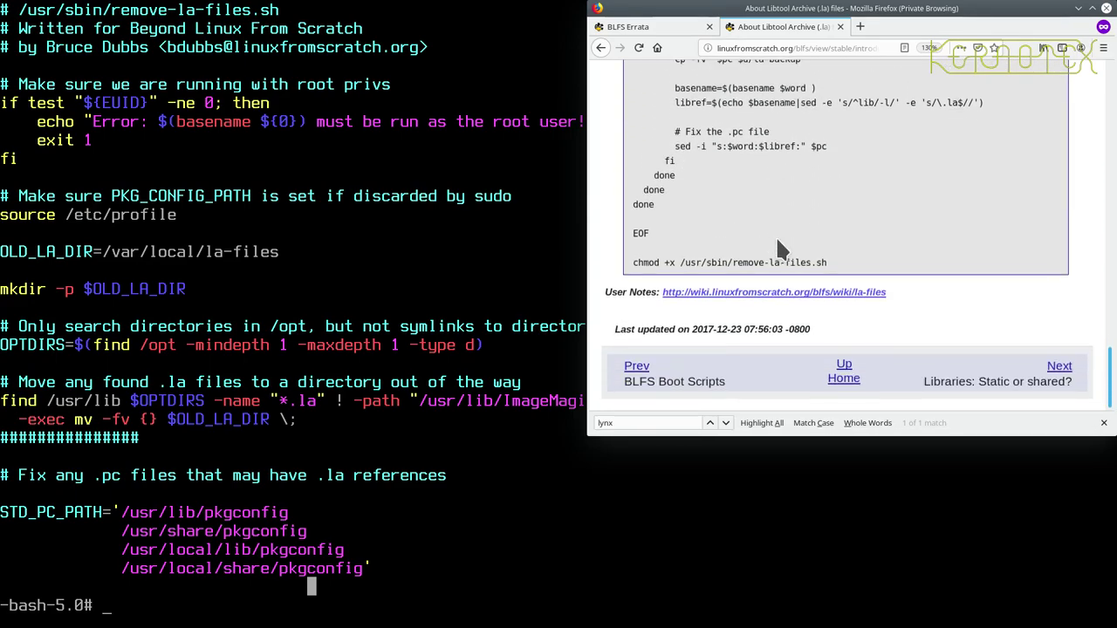
middle_click(779, 295)
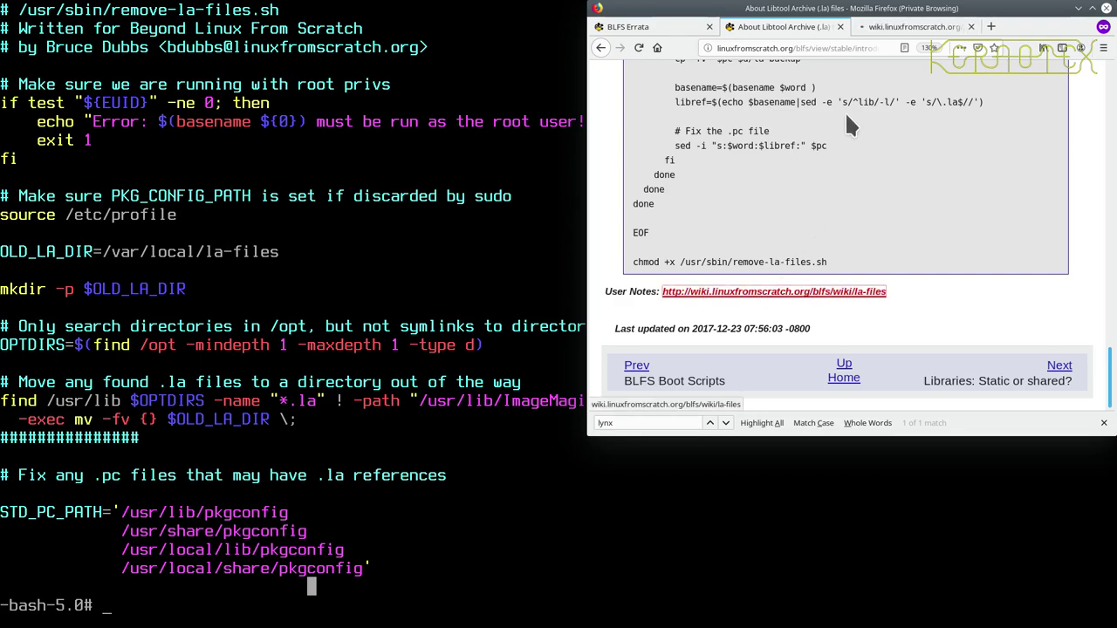
left_click(895, 28)
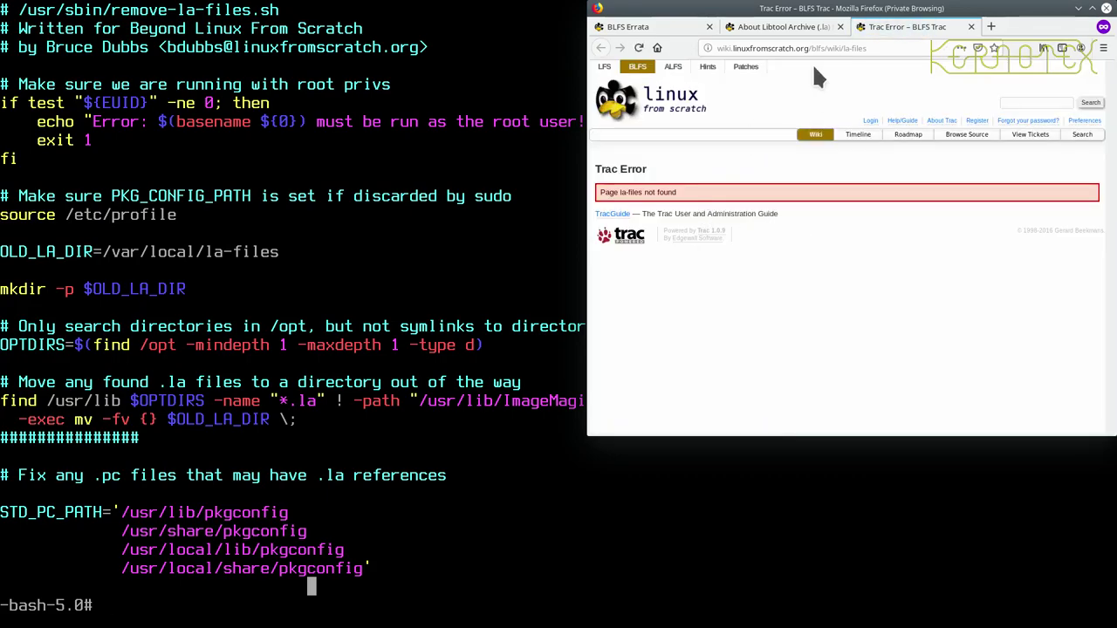
left_click(970, 27)
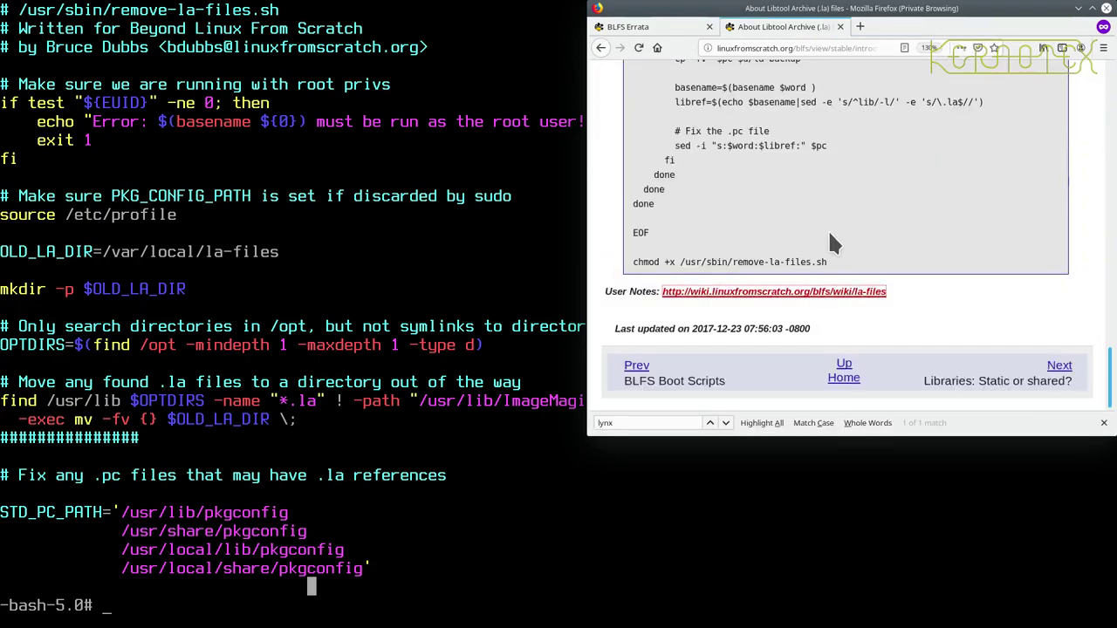
scroll(829, 232, "up", 3)
scroll(829, 232, "down", 3)
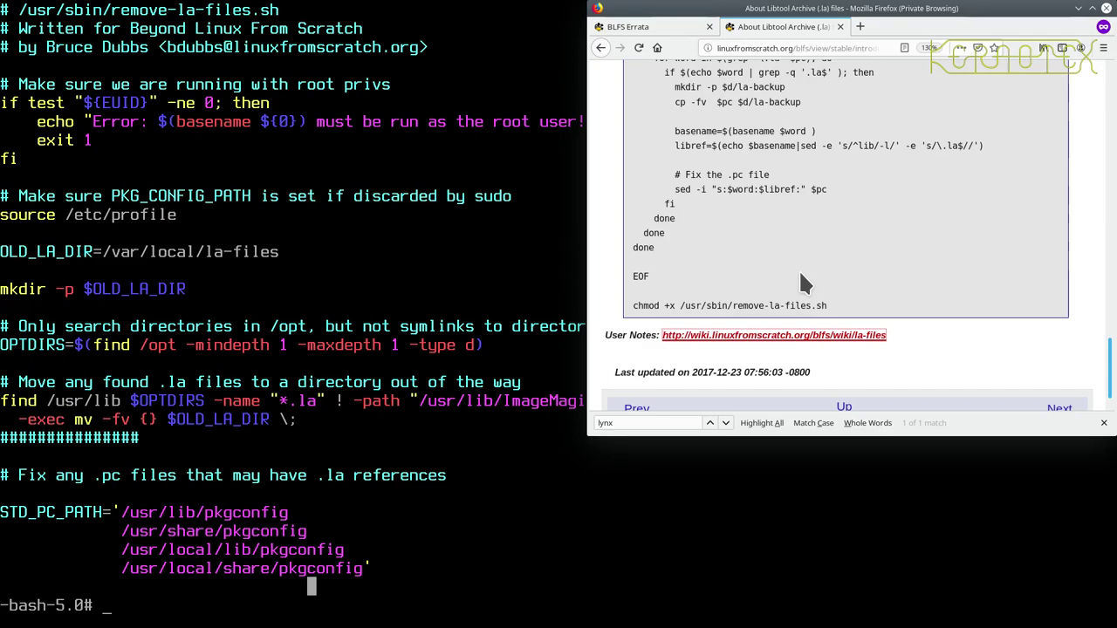
- Run remove-la-files.sh twice in the root shell to move unneeded .la files out of the library directories
type("remo")
key("Tab")
key("Return")
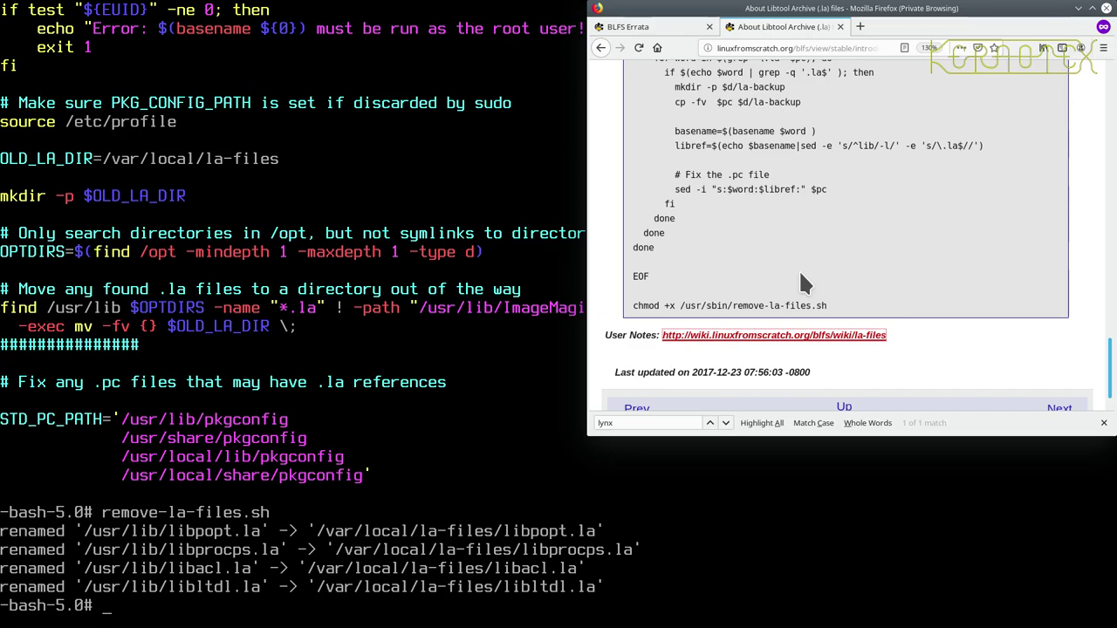
key("Up")
key("Return")
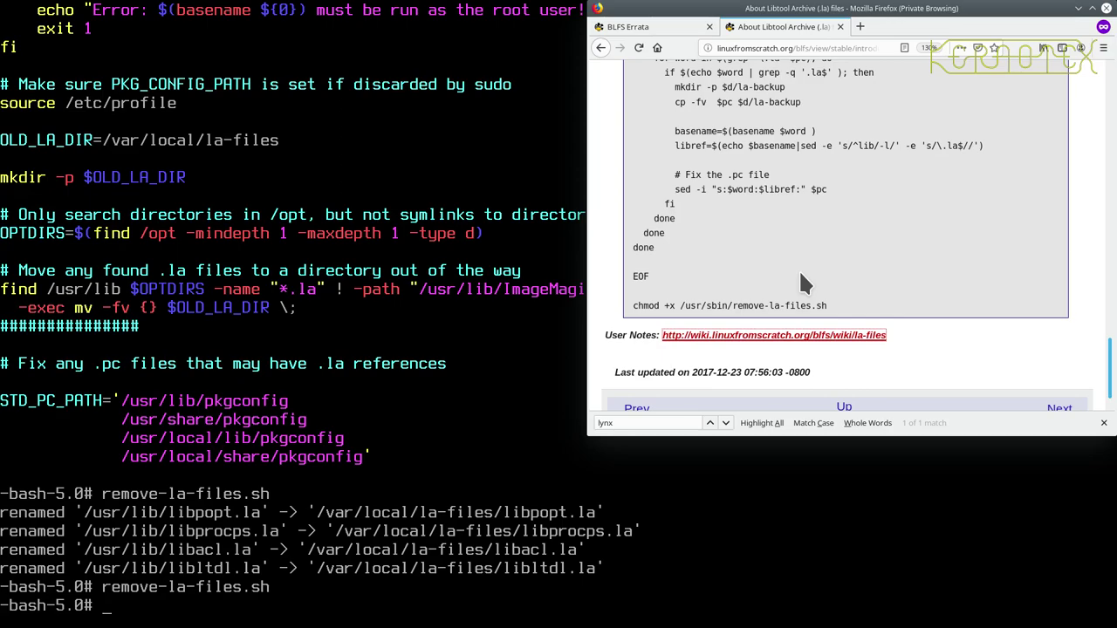
- Go to the Libraries: Static or shared? page in the BLFS book and read through it to the end
scroll(800, 275, "down", 1)
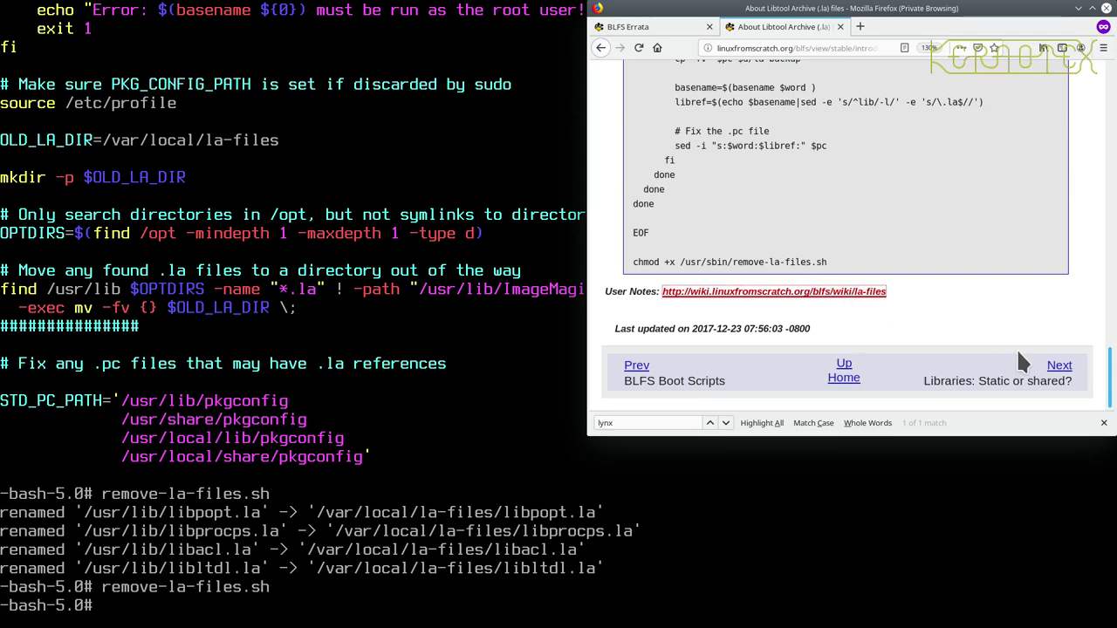
left_click(1057, 367)
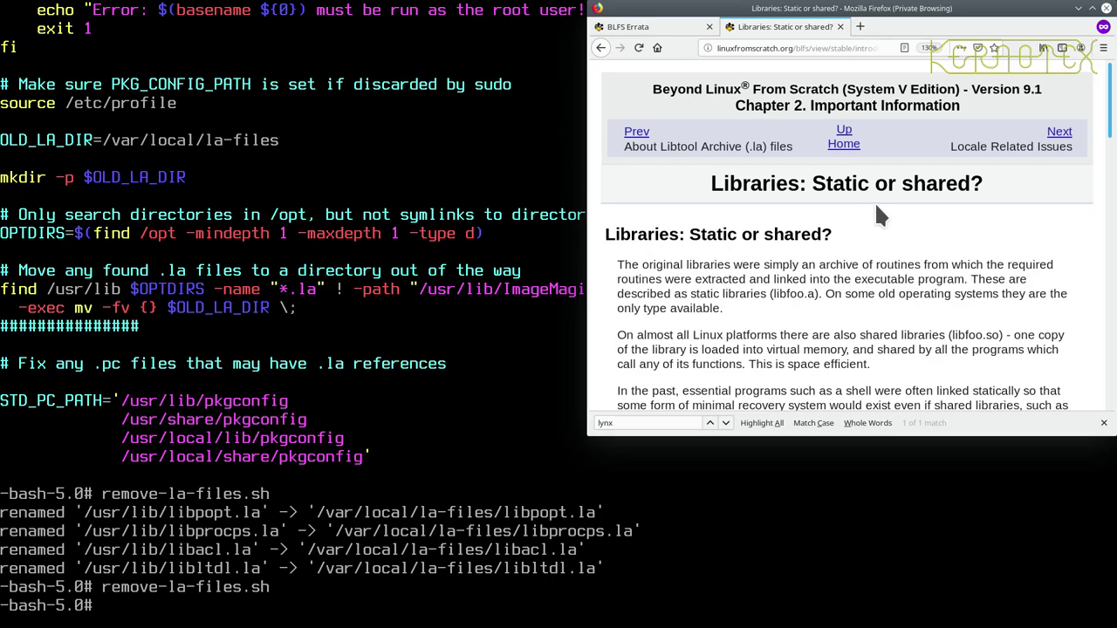
scroll(877, 211, "down", 10)
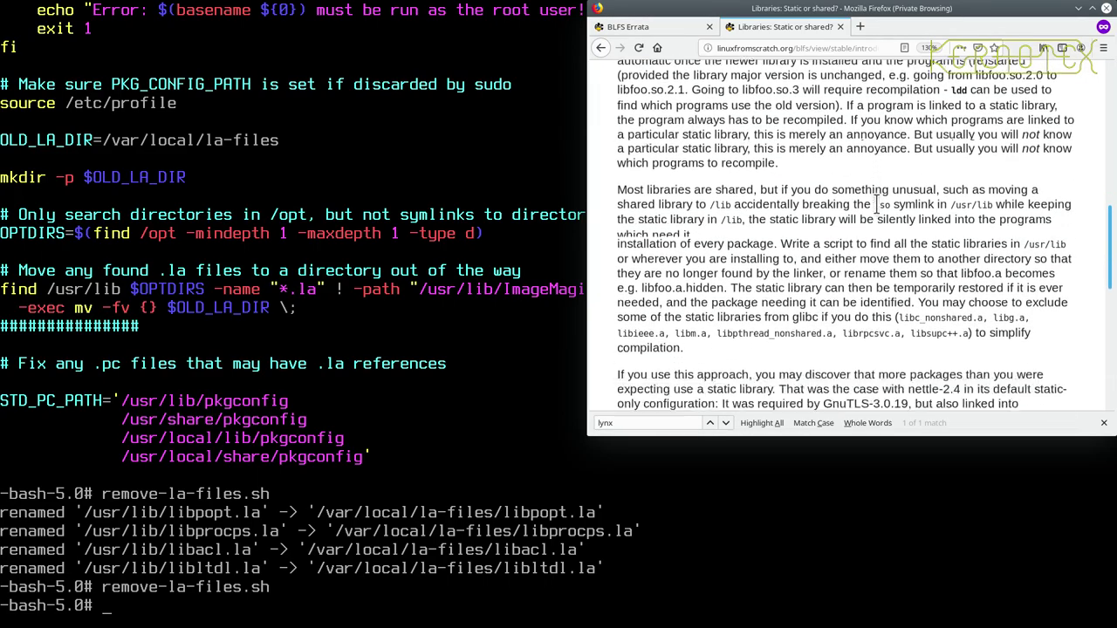
scroll(877, 205, "down", 10)
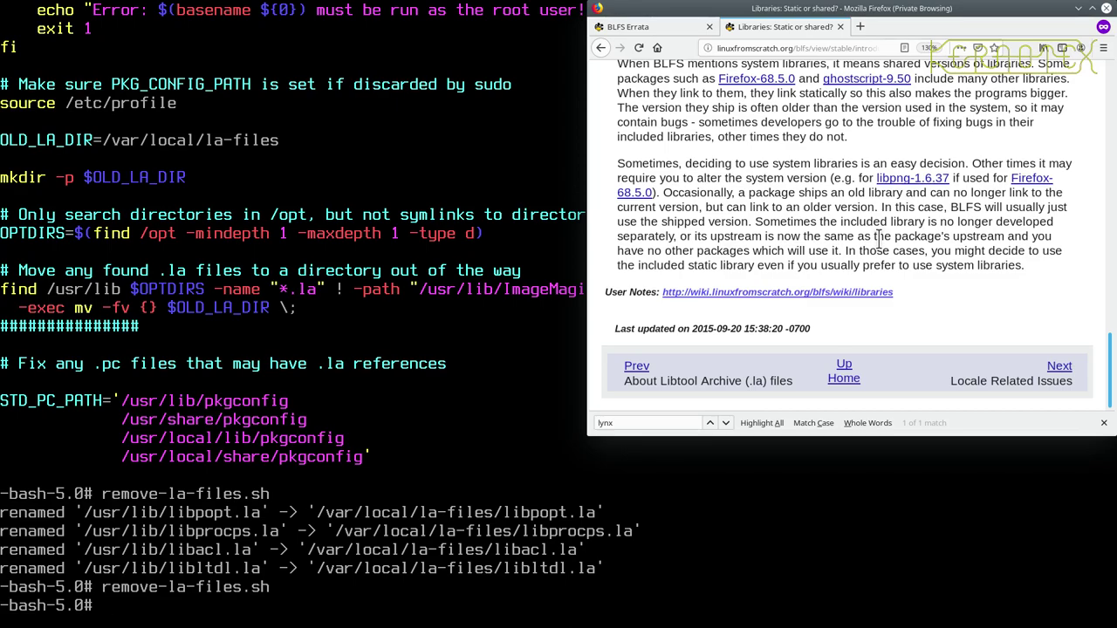
- Go to the Locale Related Issues page of the BLFS book in Firefox and read down to the checkman.sh script
left_click(1057, 365)
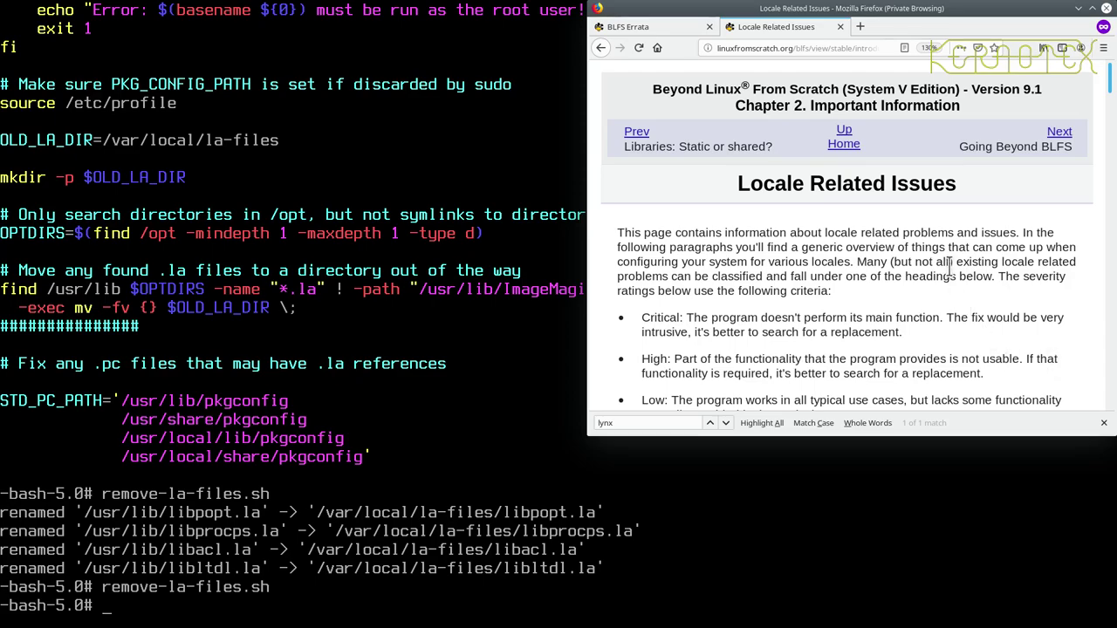
scroll(950, 271, "down", 2)
scroll(948, 274, "down", 3)
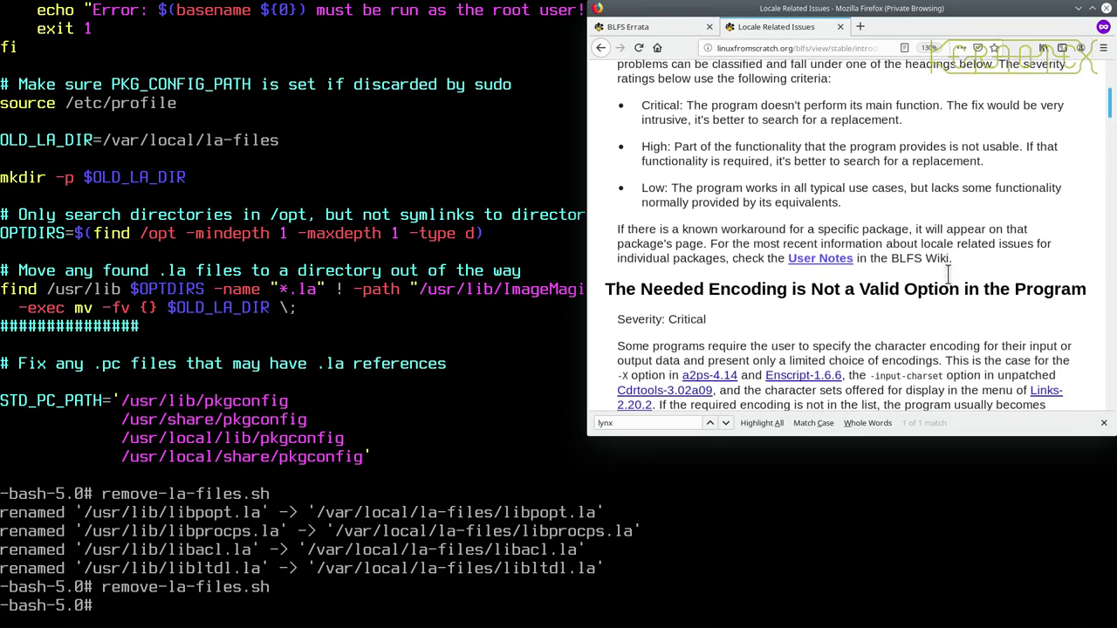
scroll(948, 279, "down", 1)
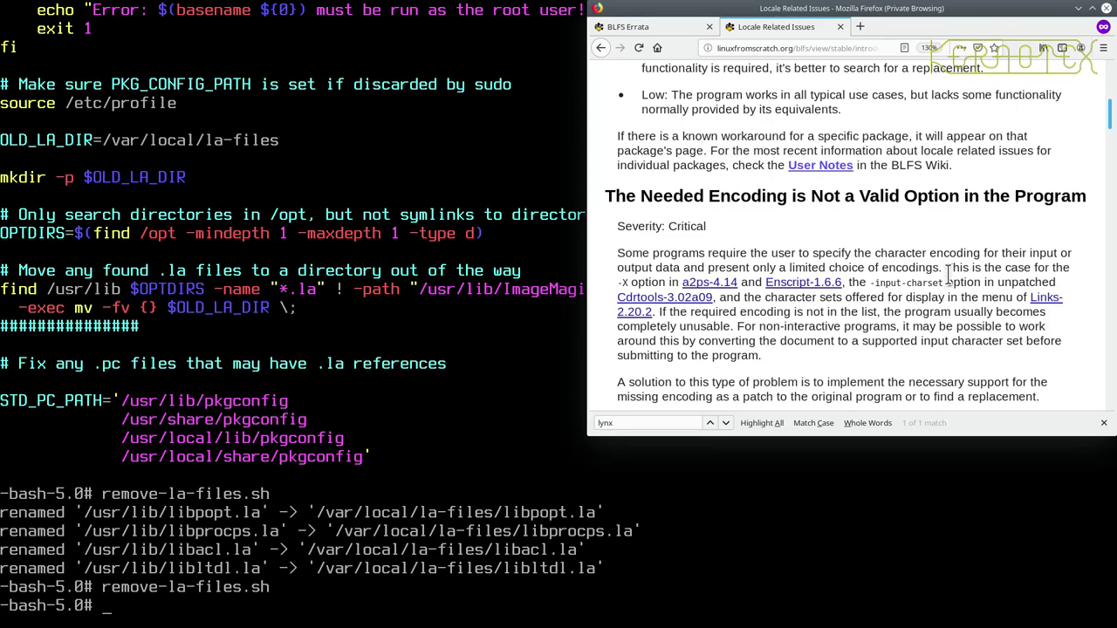
scroll(948, 275, "down", 3)
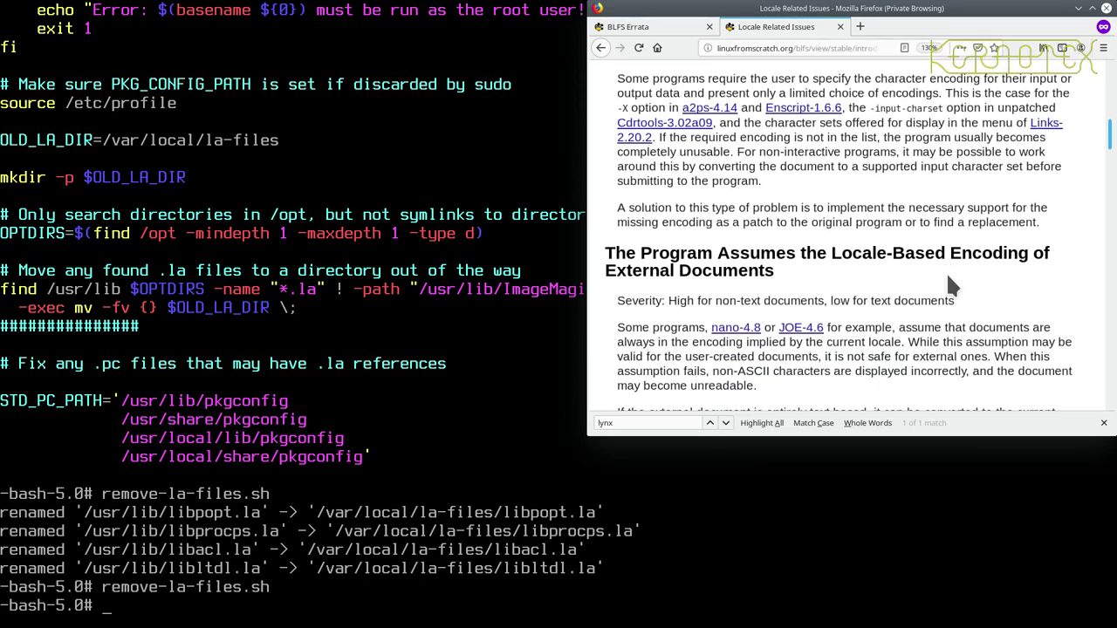
scroll(948, 277, "down", 4)
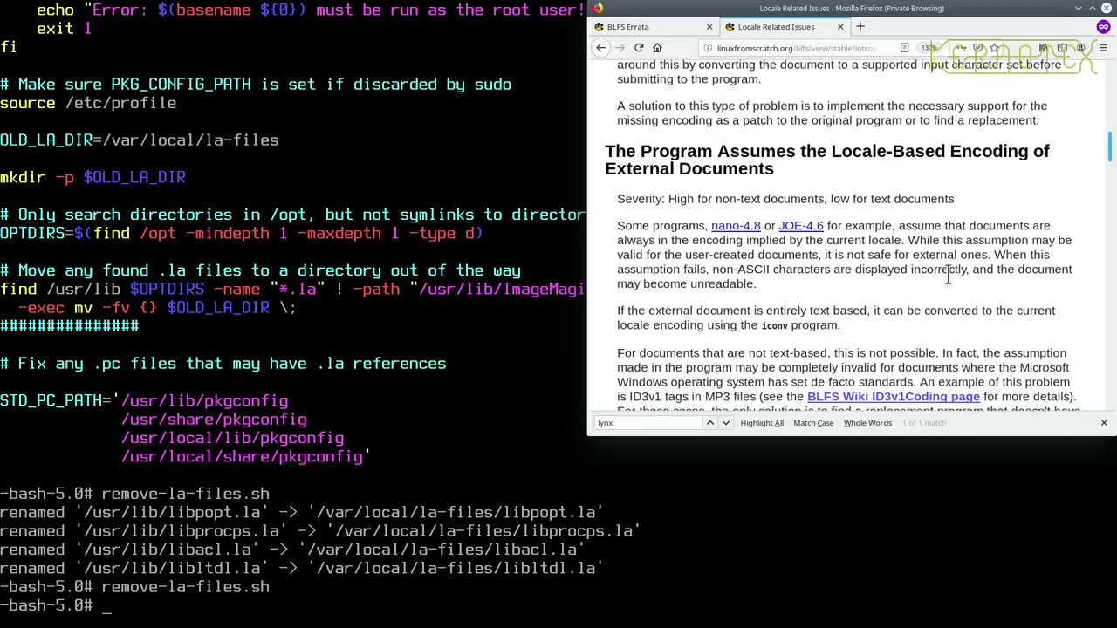
scroll(950, 280, "down", 5)
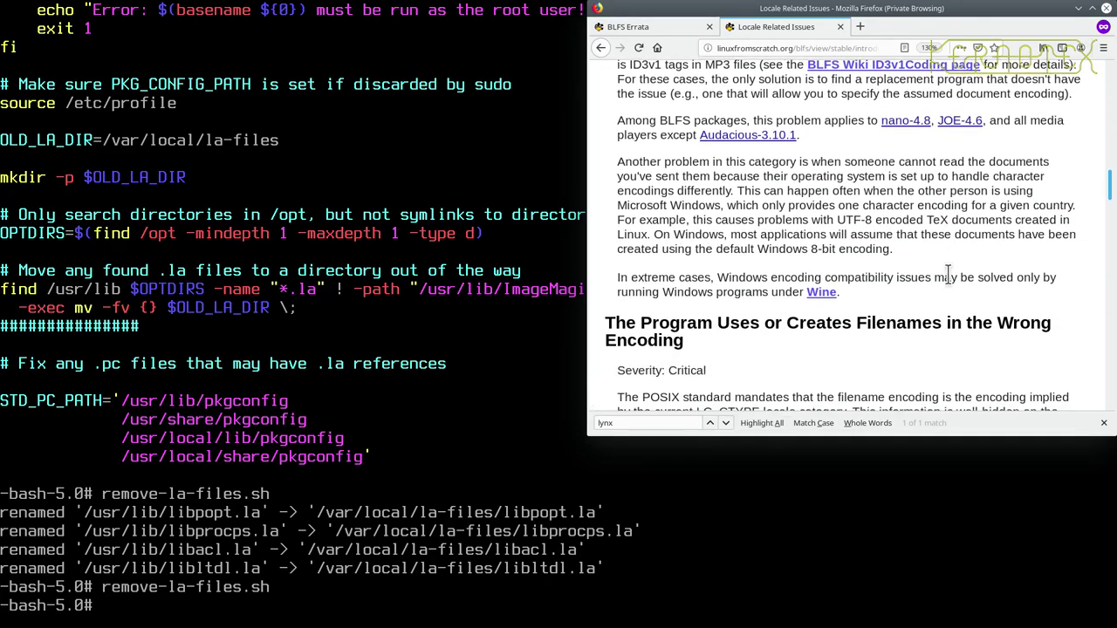
scroll(936, 260, "down", 3)
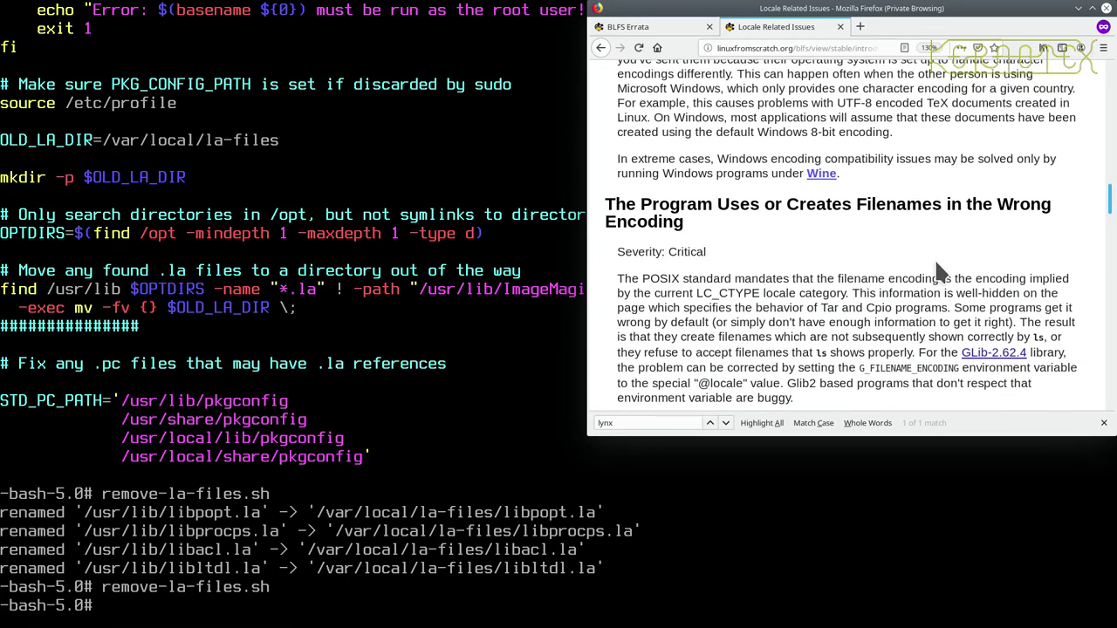
scroll(937, 260, "down", 4)
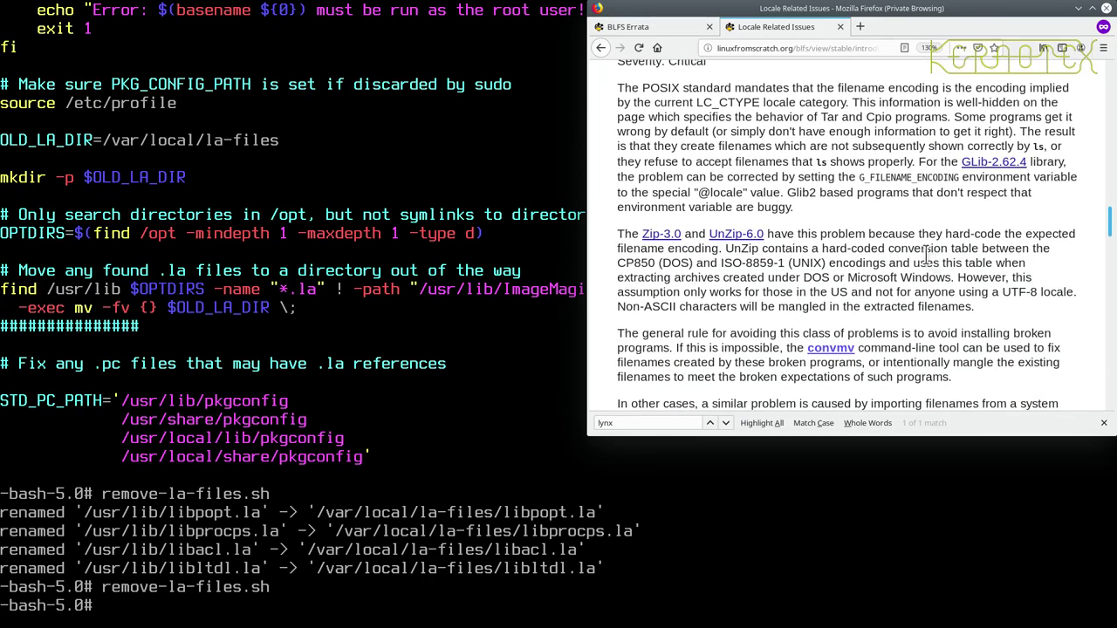
scroll(829, 275, "down", 6)
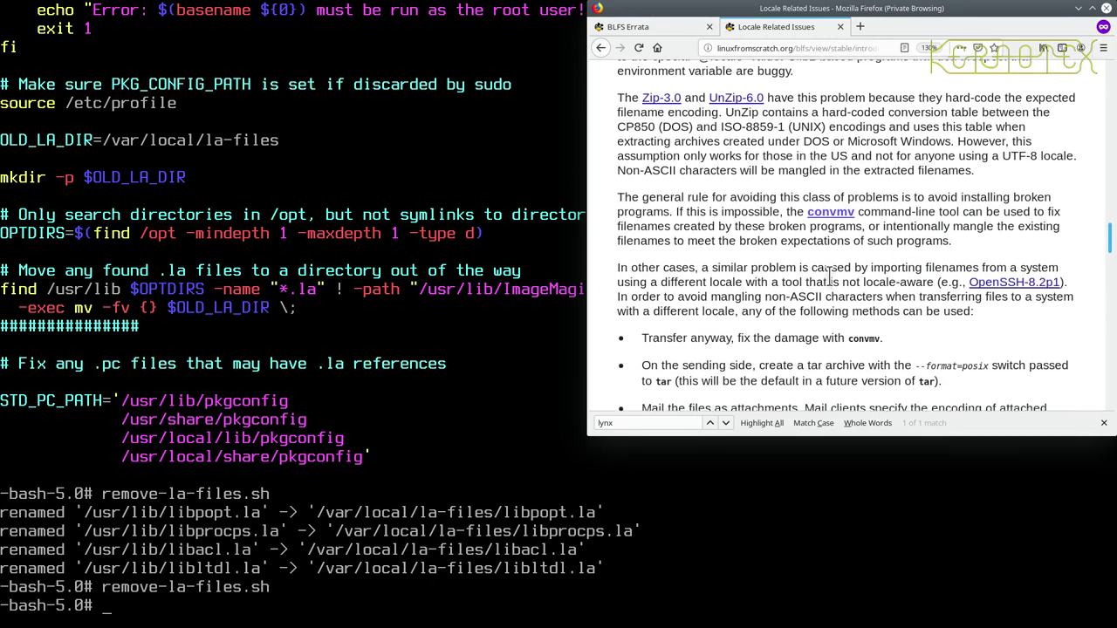
scroll(829, 276, "down", 8)
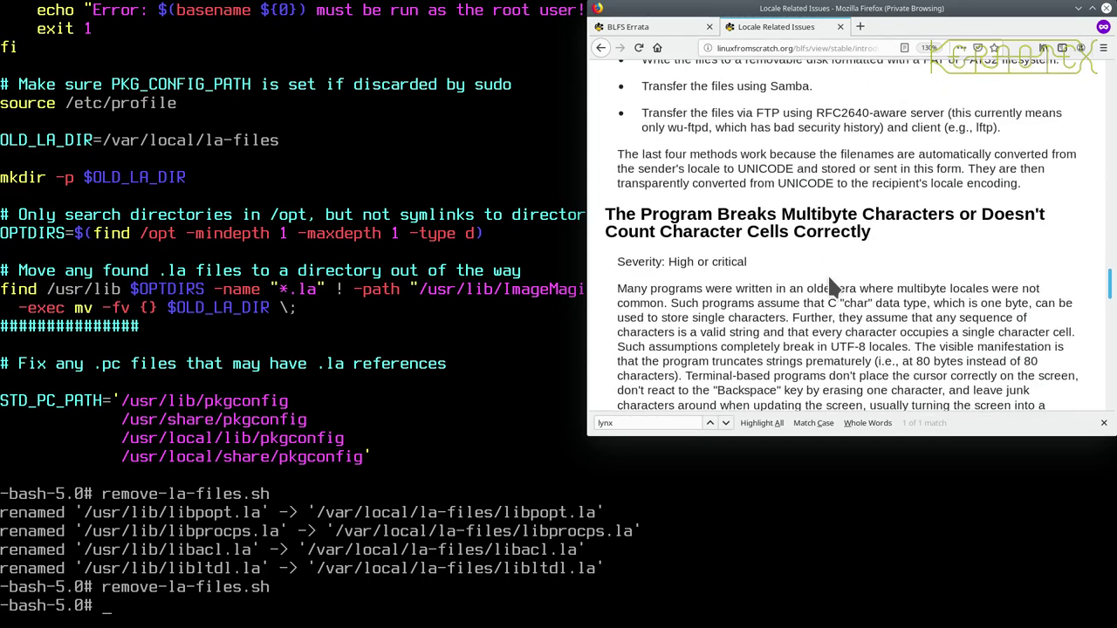
scroll(829, 276, "down", 12)
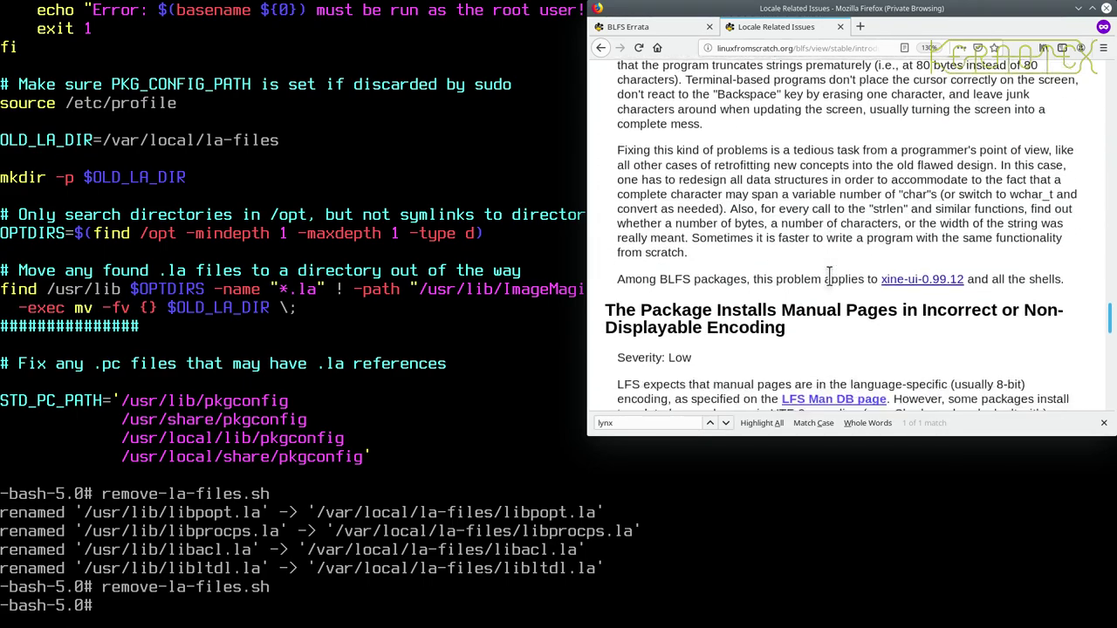
scroll(830, 281, "down", 3)
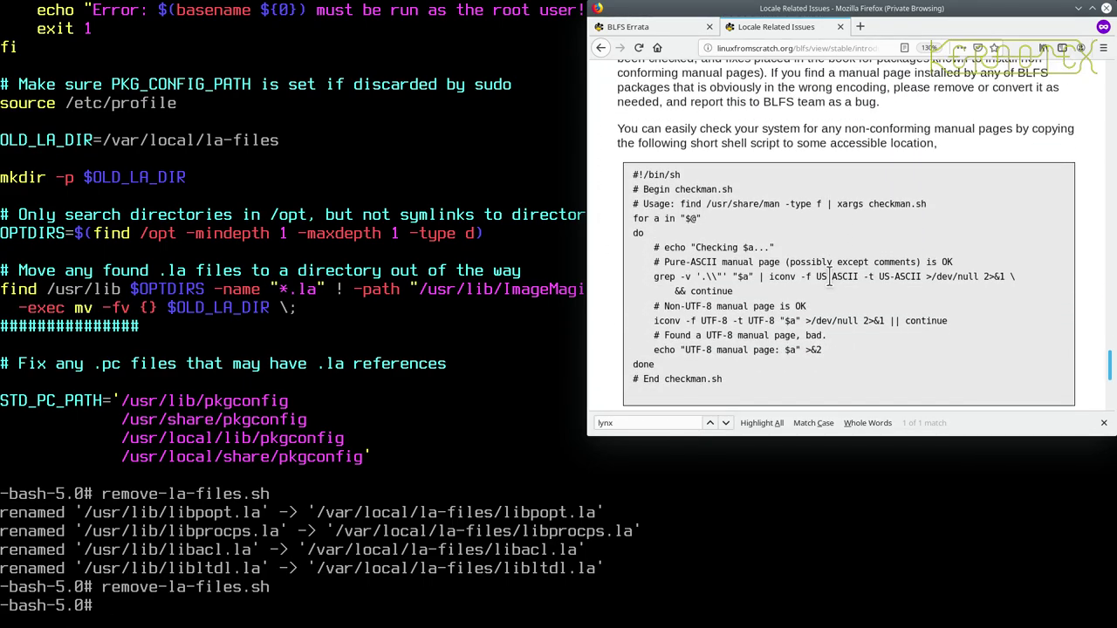
- Examine the checkman.sh script, its usage command and the section on manual pages installed in an incorrect encoding
scroll(828, 275, "up", 1)
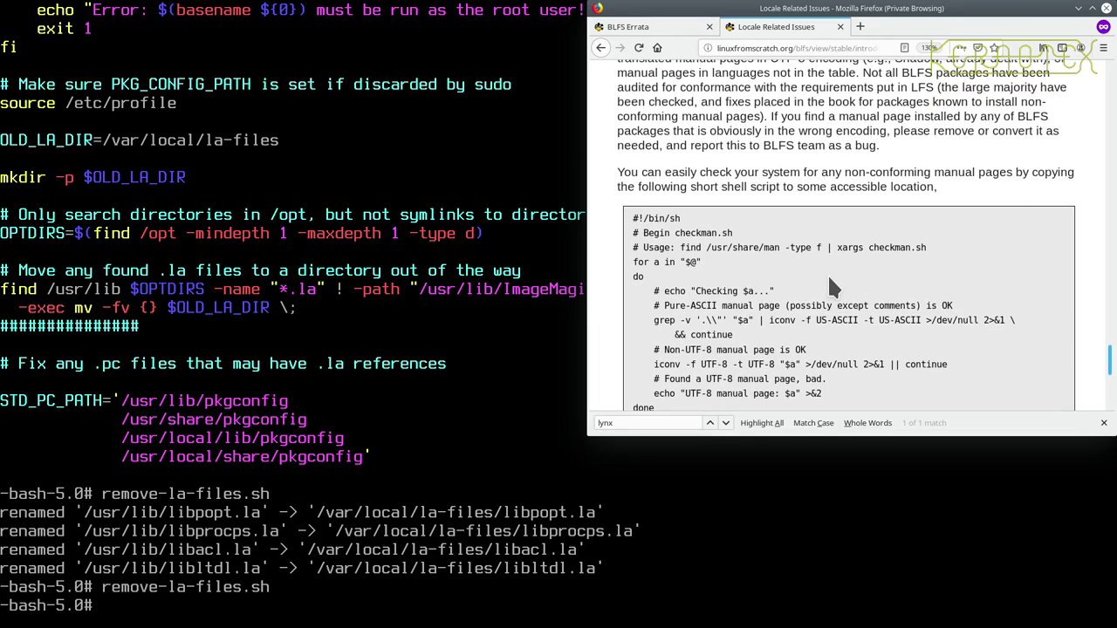
scroll(827, 273, "down", 1)
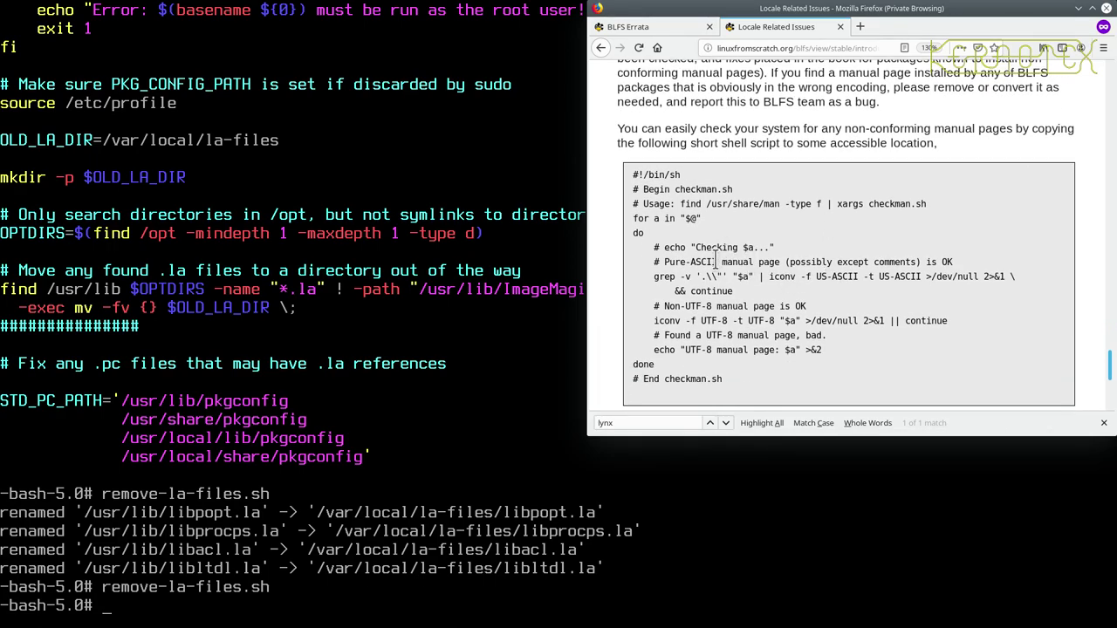
scroll(715, 270, "down", 2)
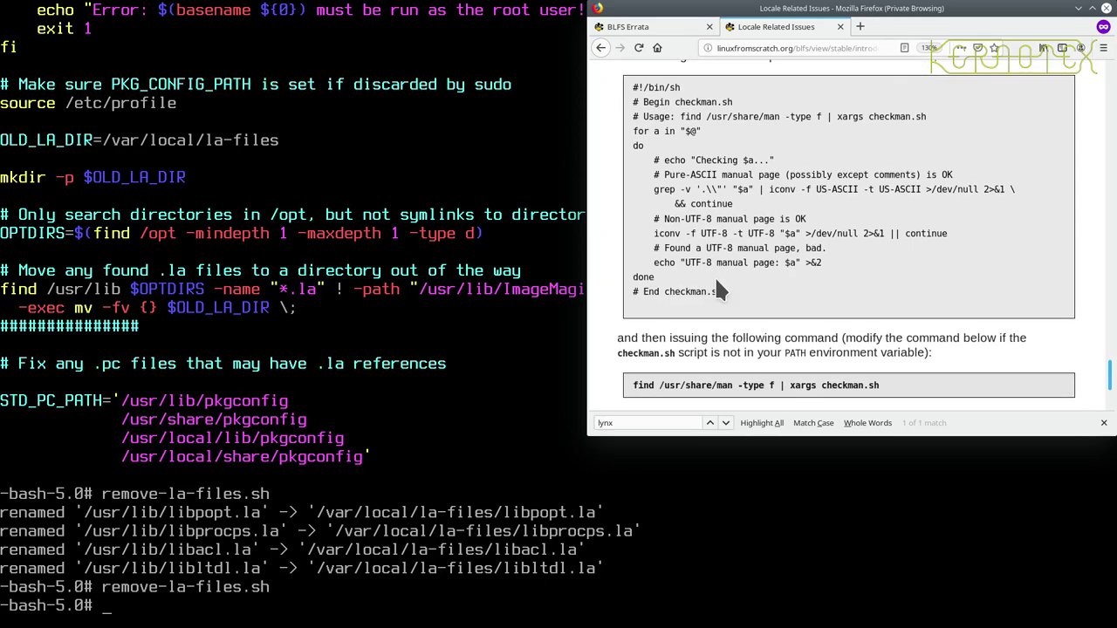
scroll(716, 279, "up", 2)
scroll(716, 288, "up", 5)
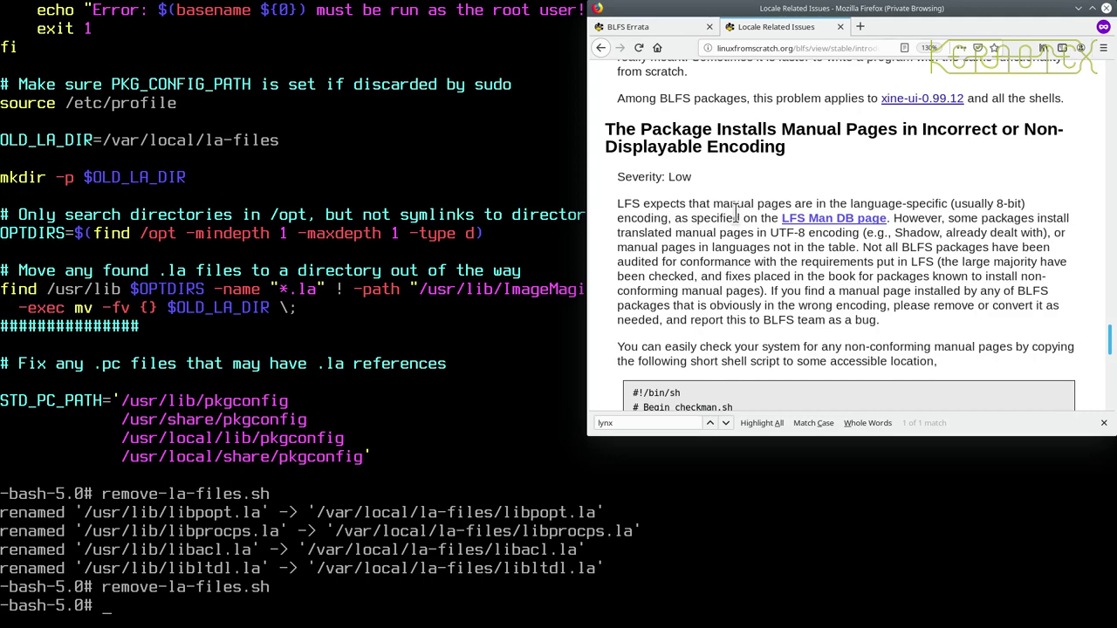
left_click_drag(760, 218, 897, 232)
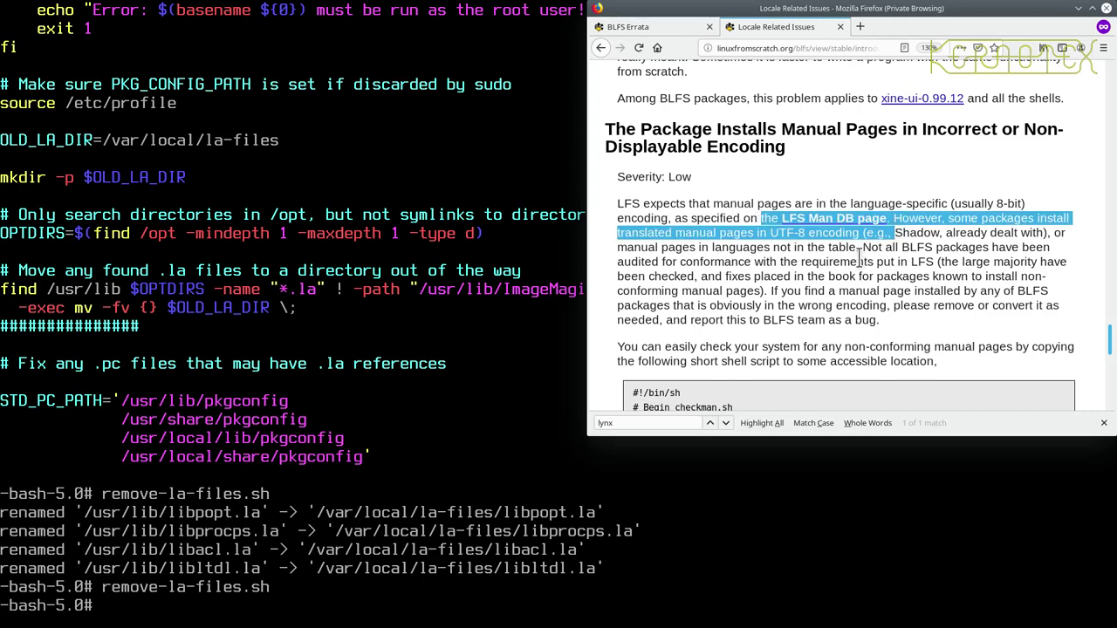
scroll(844, 292, "down", 5)
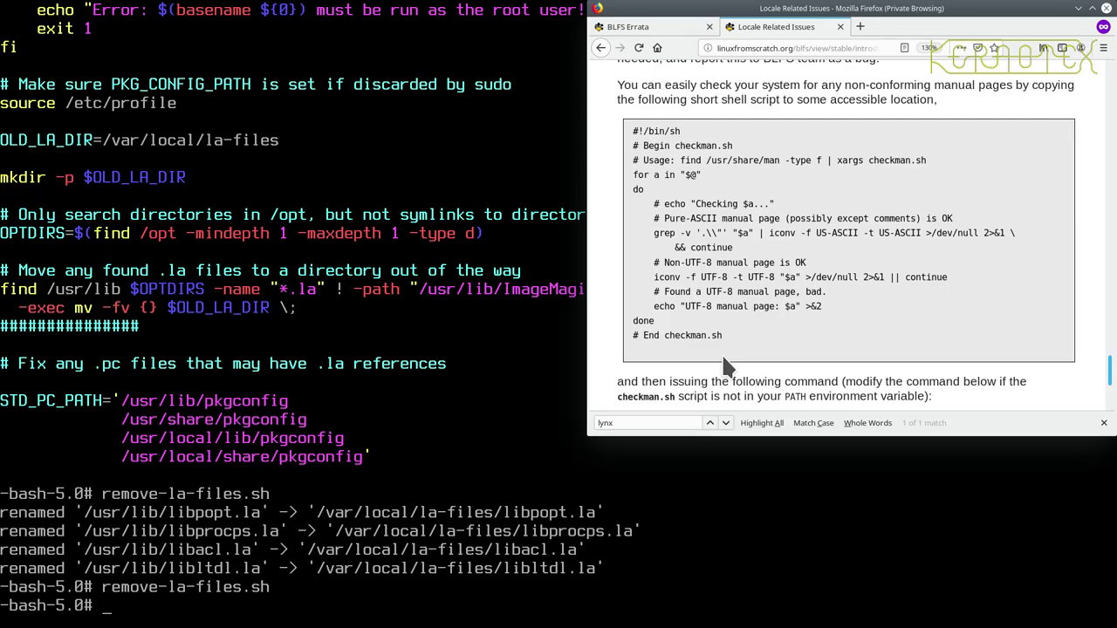
- Leave the root shell for Lynx and follow the Next links through Libraries: Static or shared? to Locale Related Issues
key("ctrl+d")
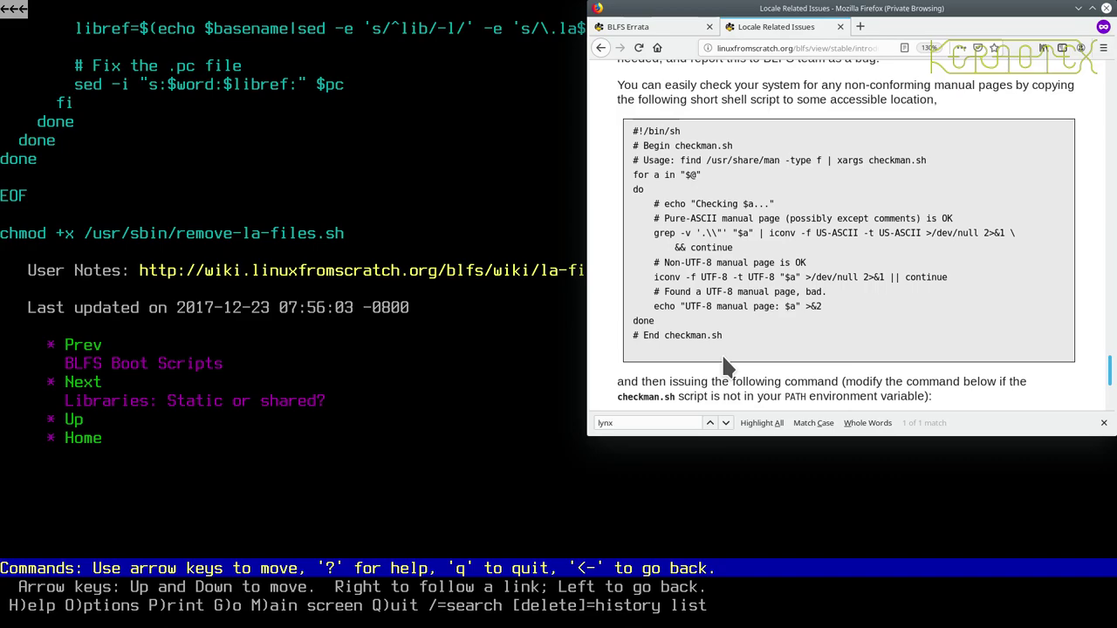
key("Down")
key("Down")
key("Return")
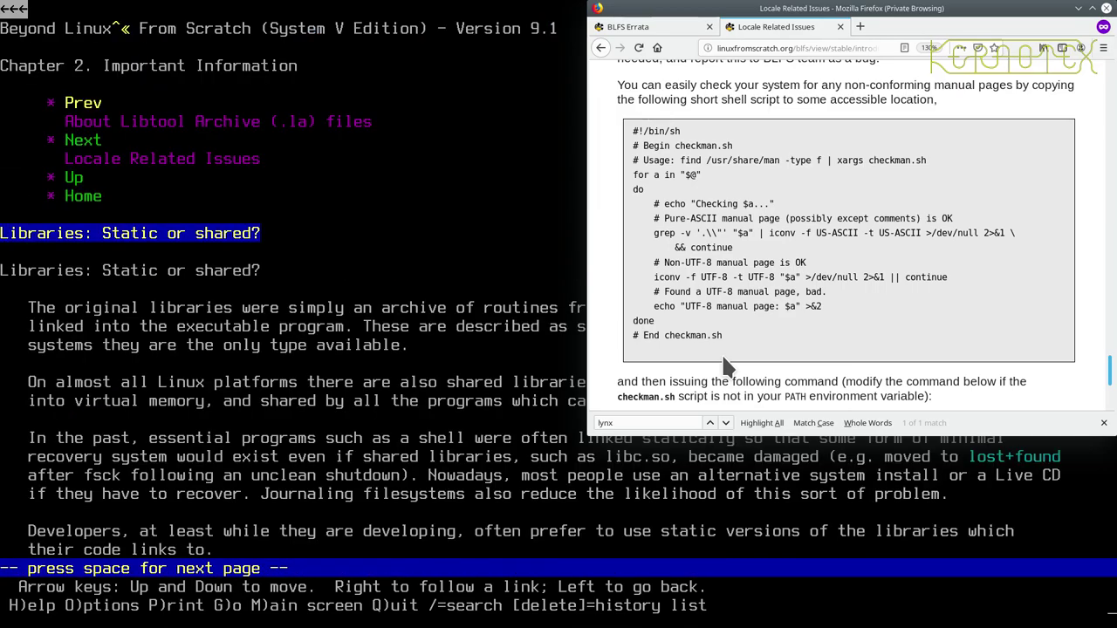
key("Down")
key("Down")
key("Up")
key("Return")
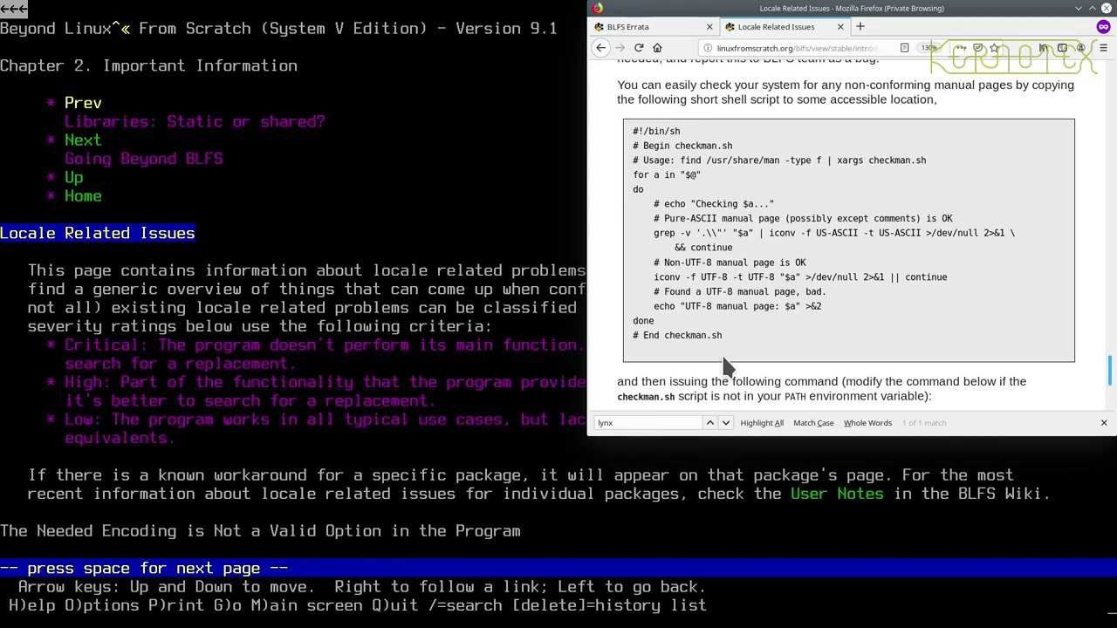
- Page through Locale Related Issues in Lynx to the checkman.sh script and the find command that runs it
key("space")
key("space")
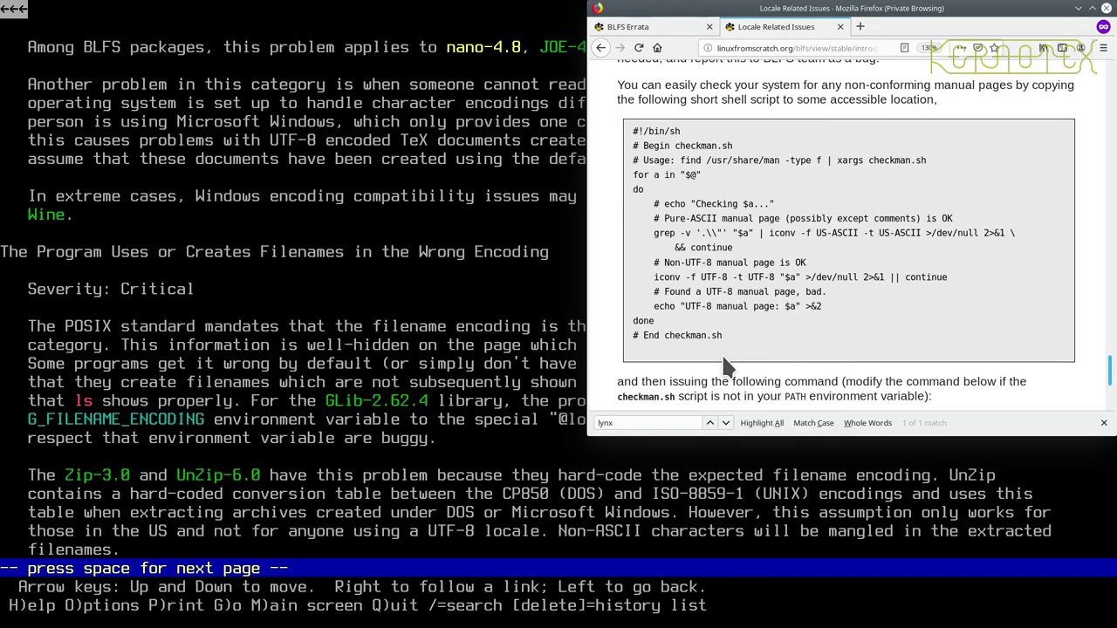
key("space")
key("space")
key("space")
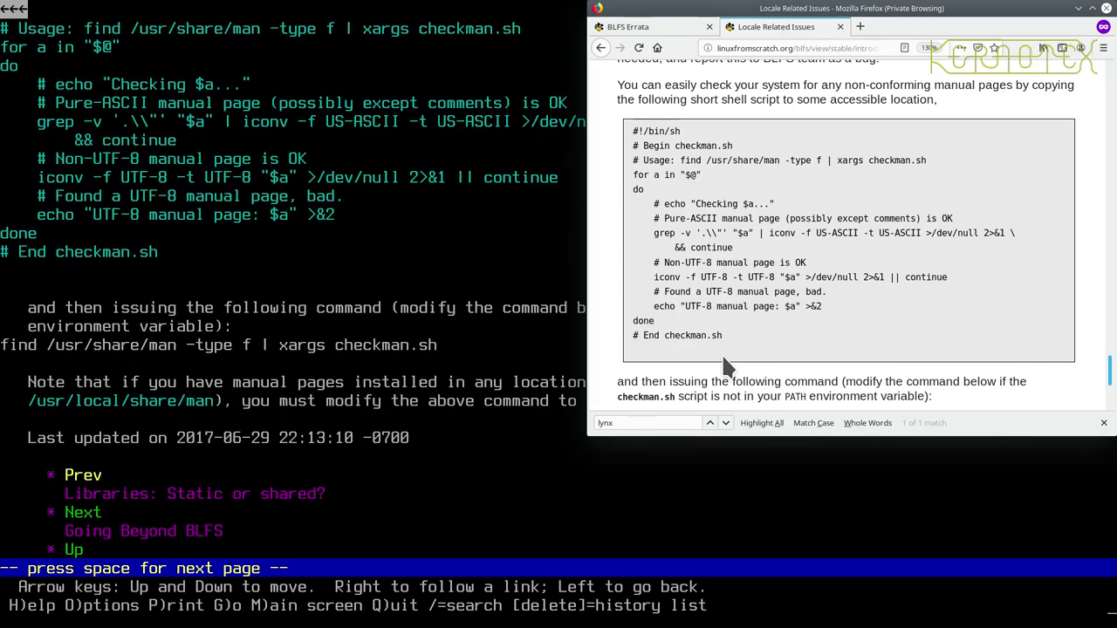
- Try moving back and forward through the visited Lynx pages, then follow the link up to the Important Information chapter
key("Left")
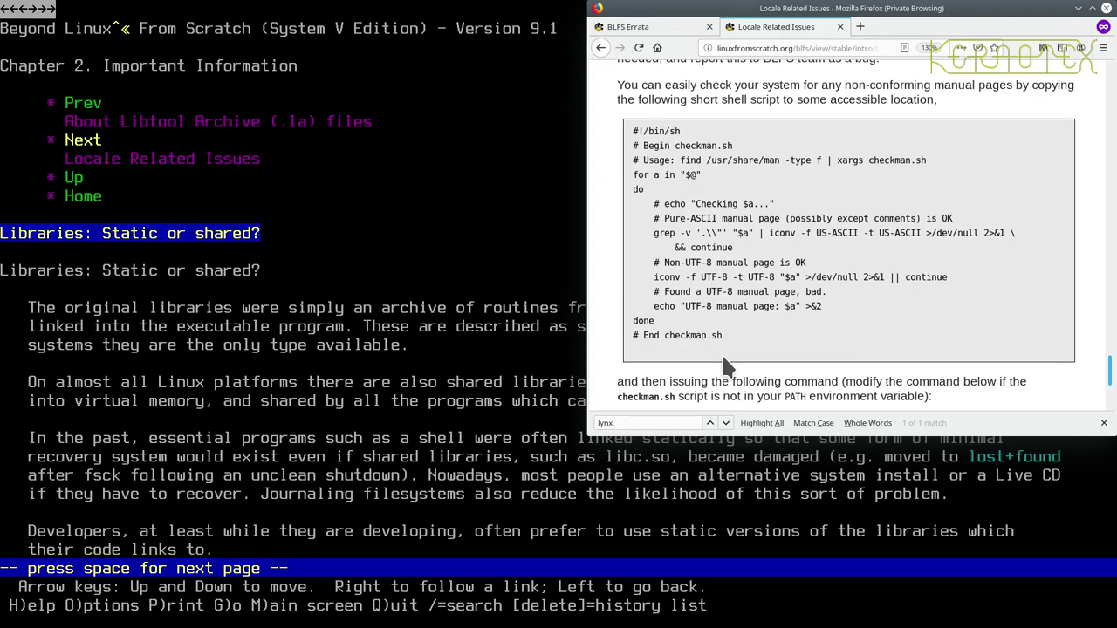
key("Right")
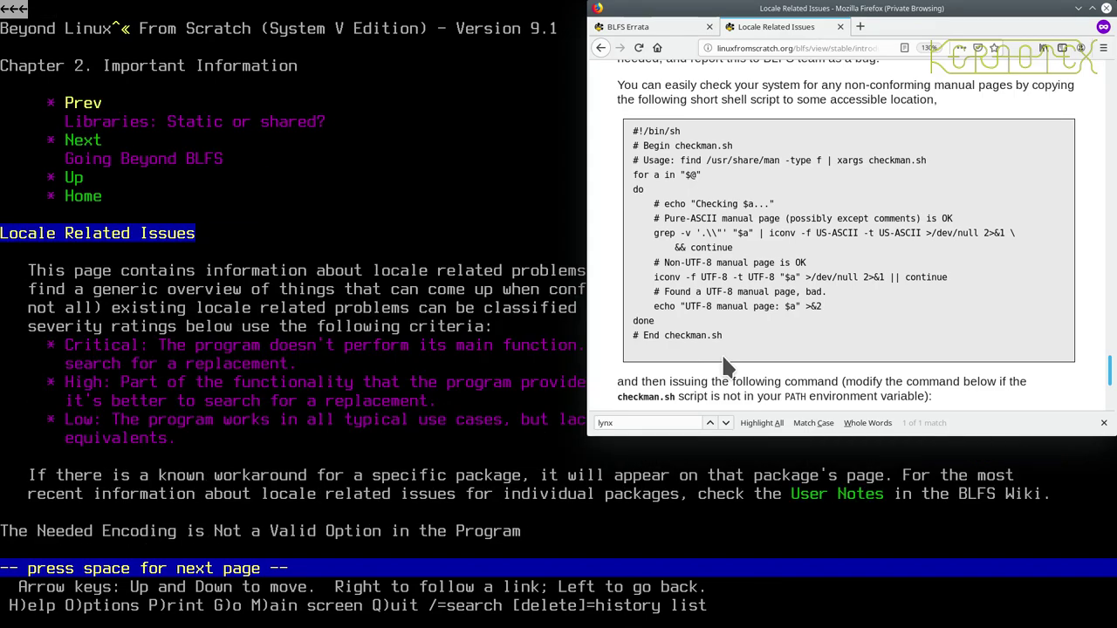
key("Left")
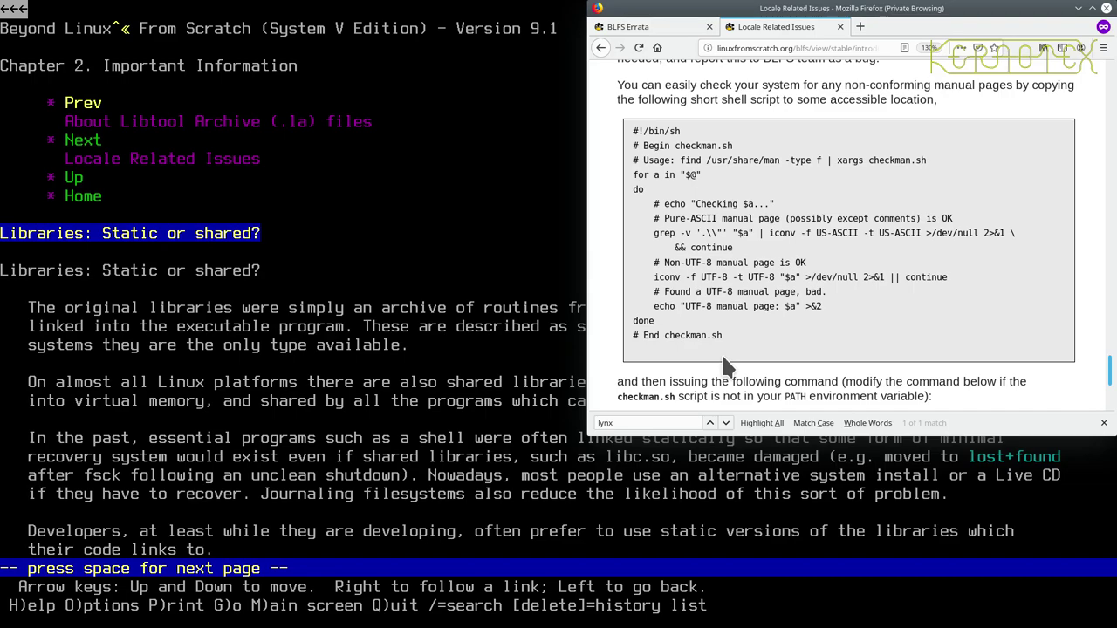
key("Left")
key("Left")
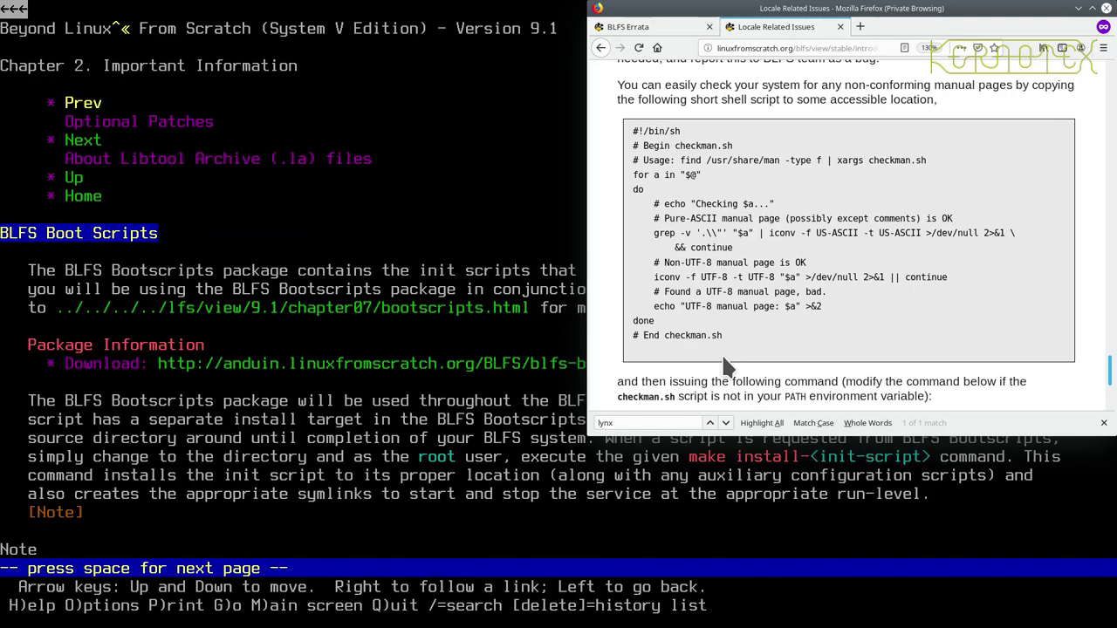
key("Right")
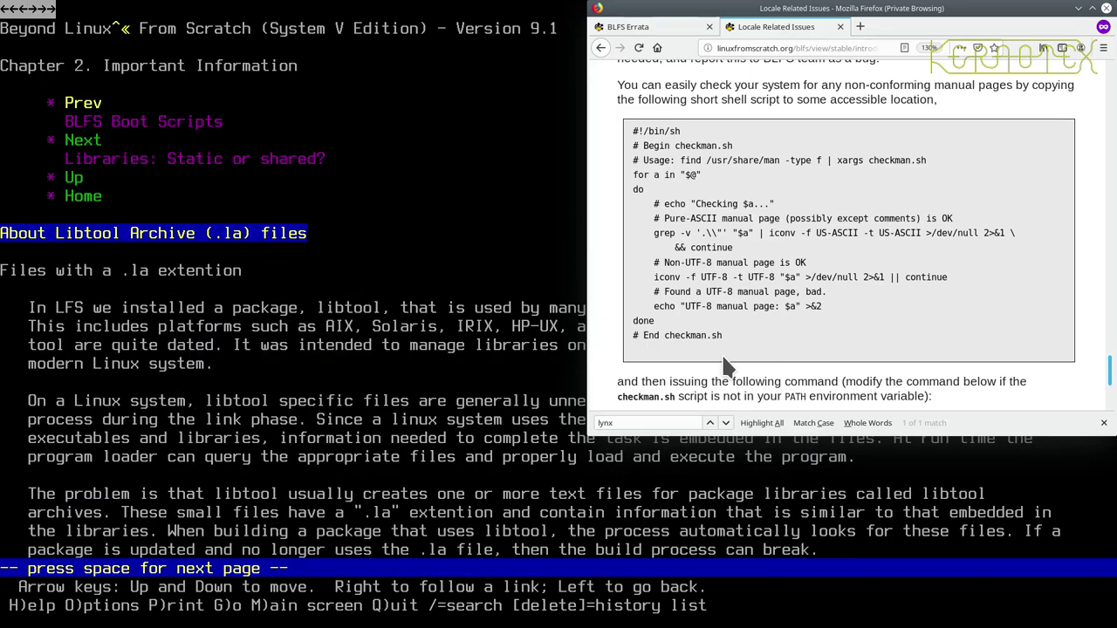
key("Down")
key("Down")
key("Right")
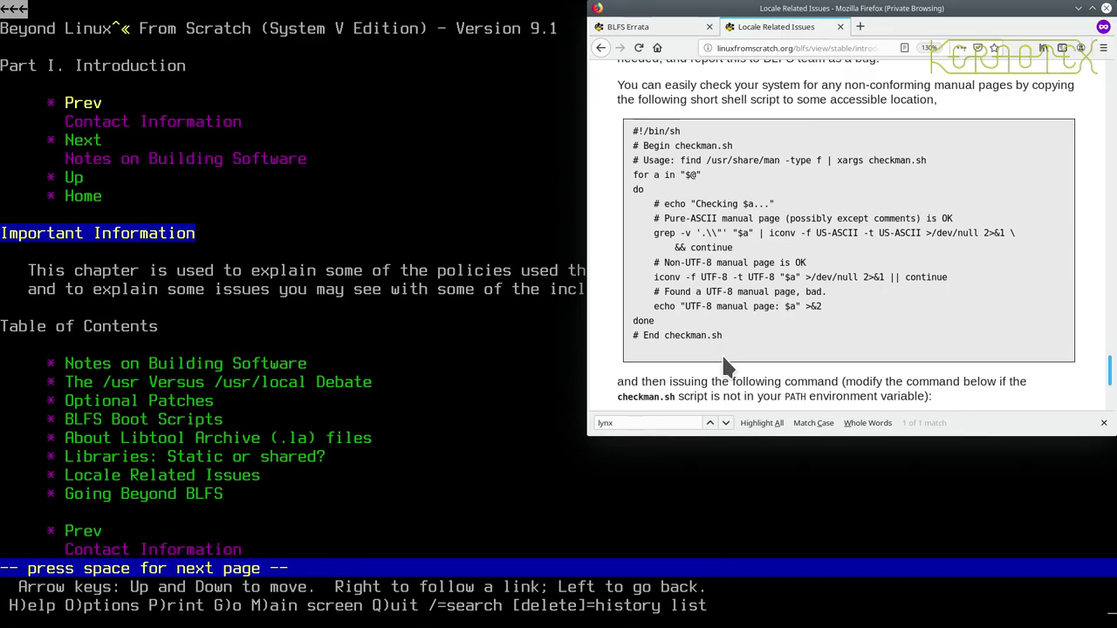
- Reopen Locale Related Issues from the Lynx history list and page to the start of the checkman.sh script
key("BackSpace")
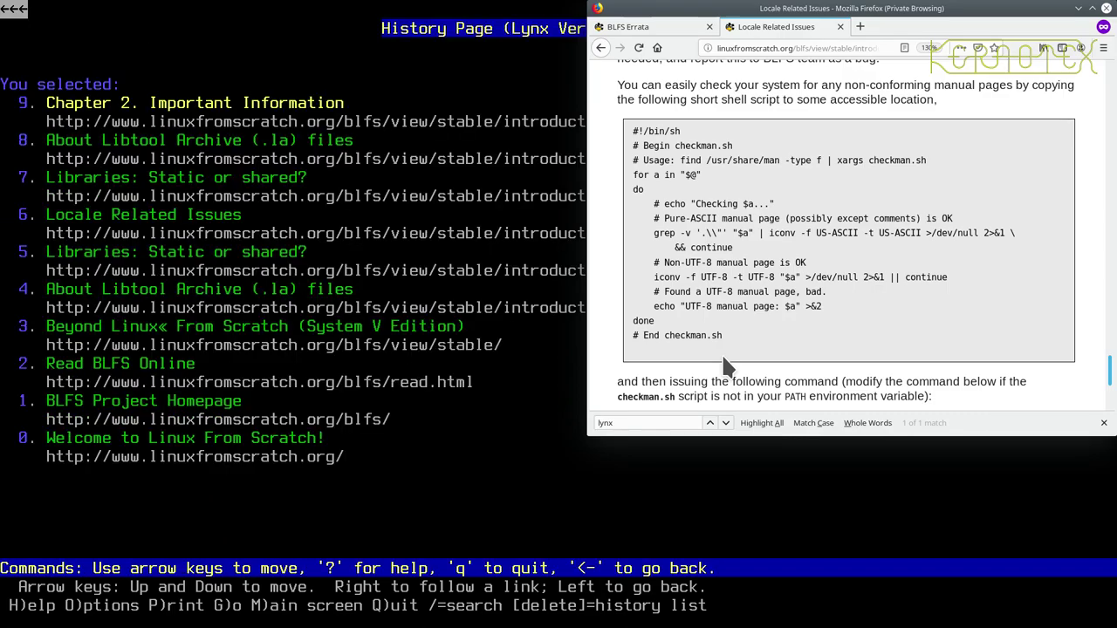
key("Down")
key("Down")
key("Down")
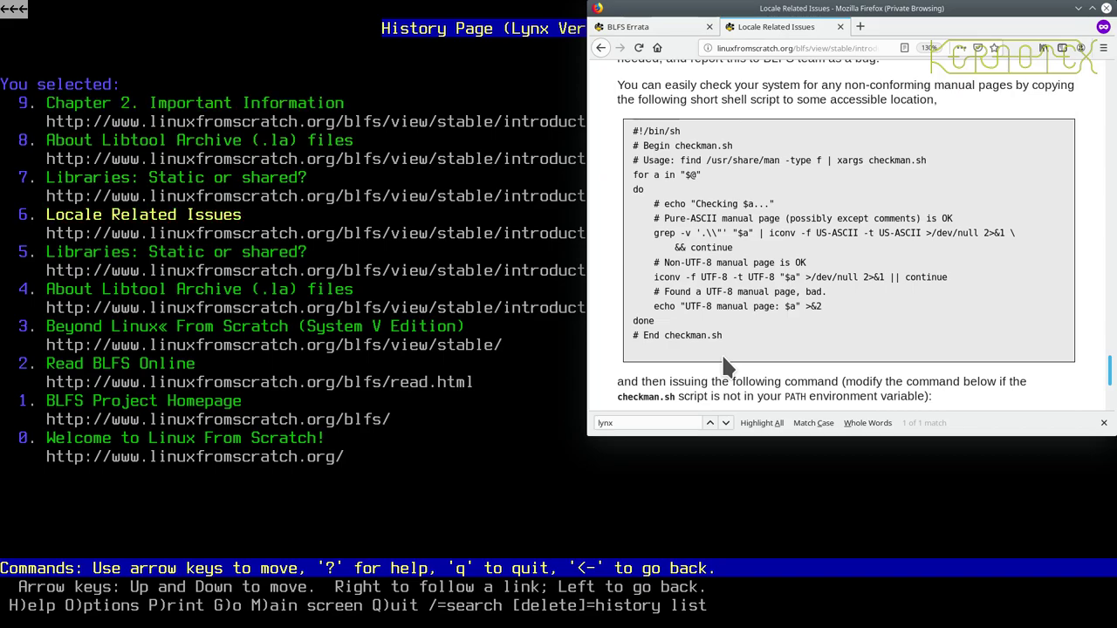
key("Up")
key("Up")
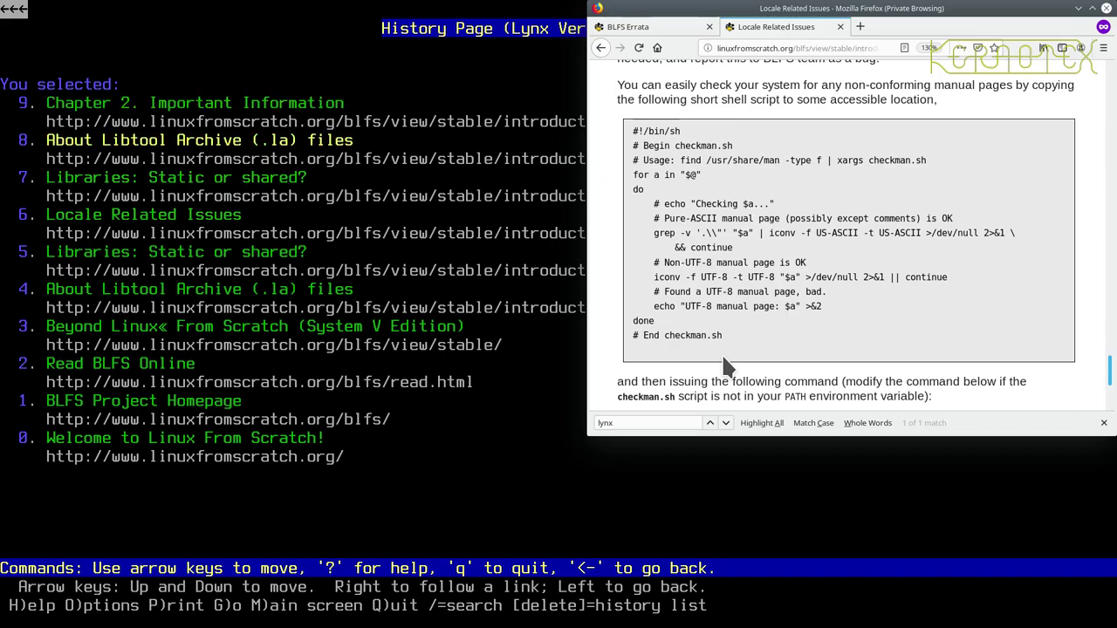
key("Up")
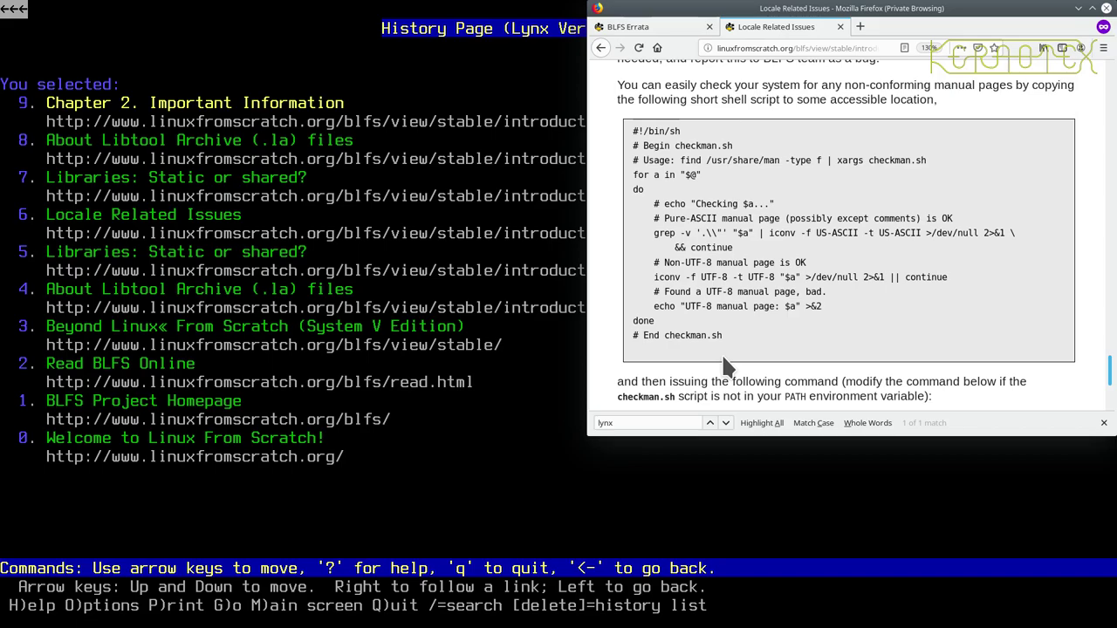
key("Down")
key("Down")
key("Down")
key("Down")
key("Up")
key("Return")
key("space")
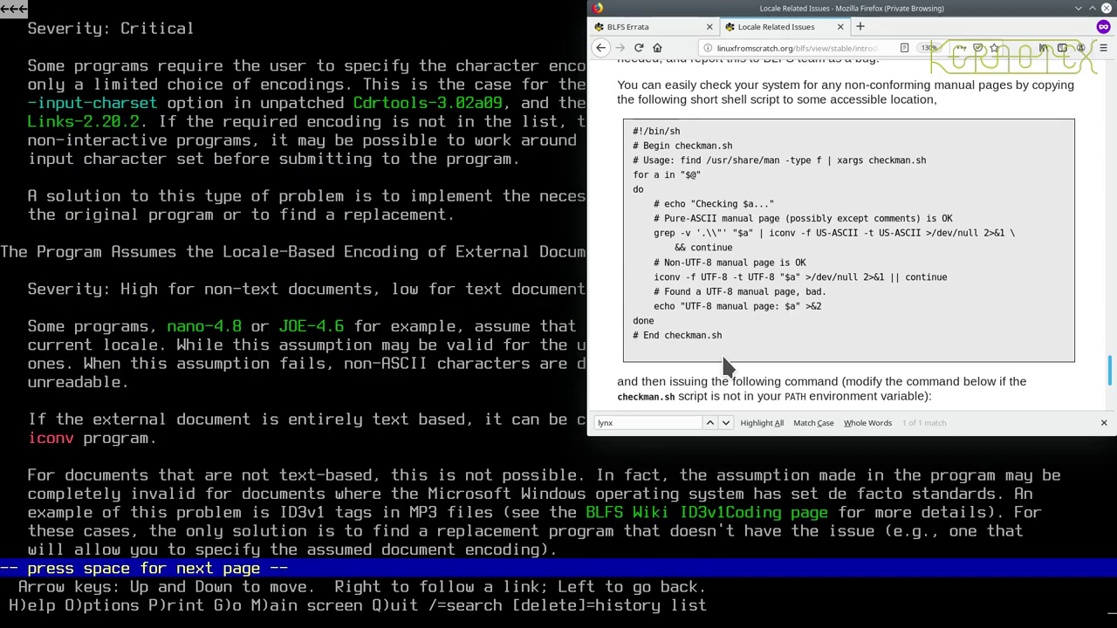
key("space")
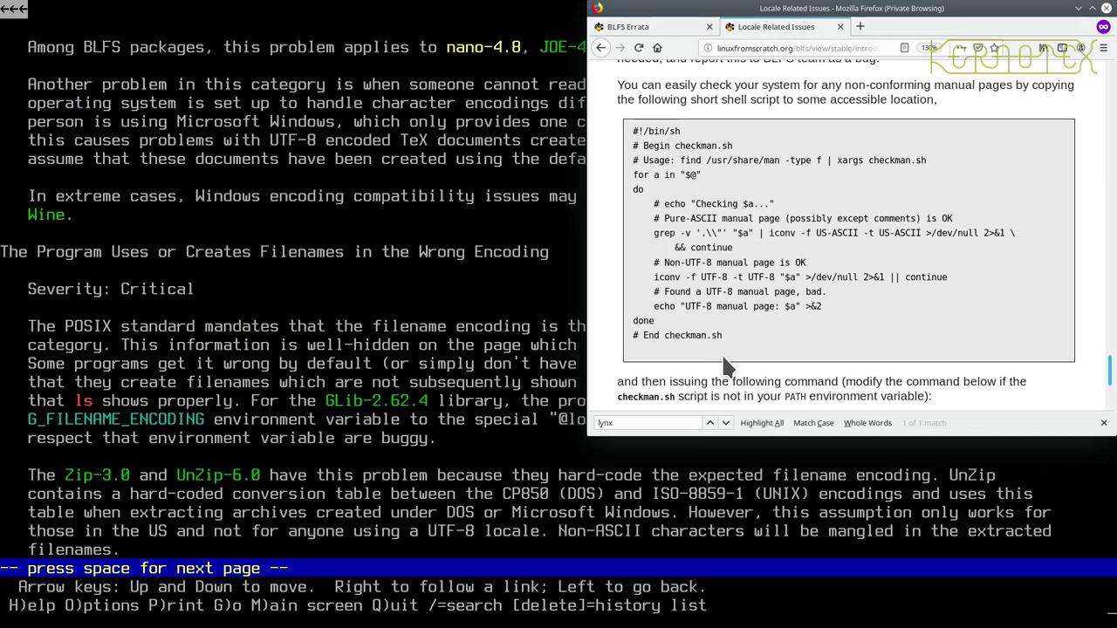
key("space")
key("space")
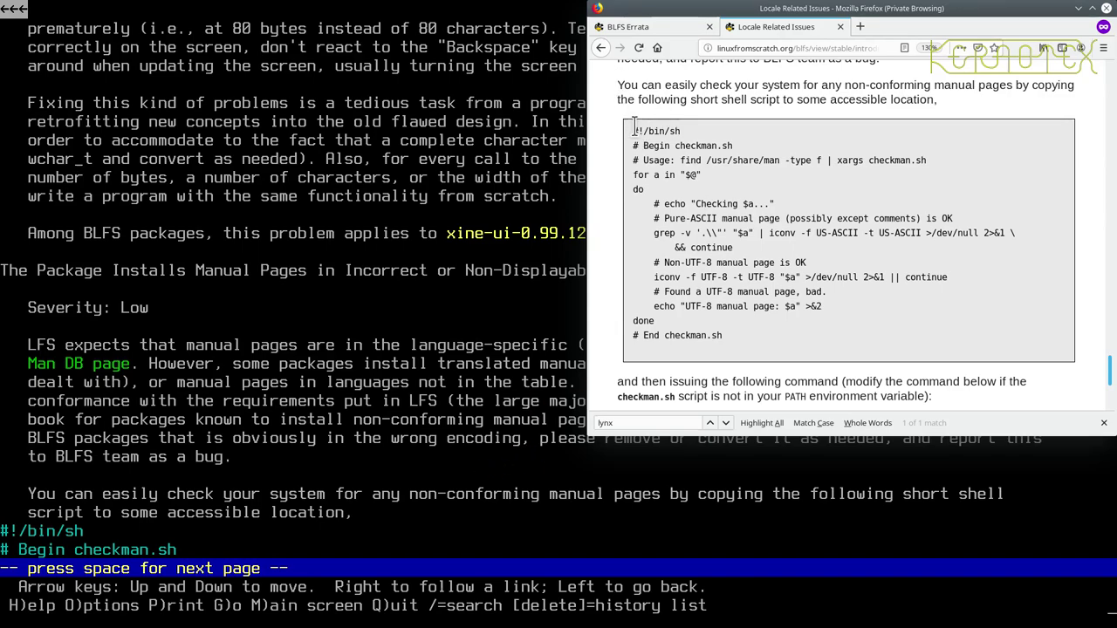
- Switch to the root shell and open a new file /usr/bin/checkman.sh in vi
key("q")
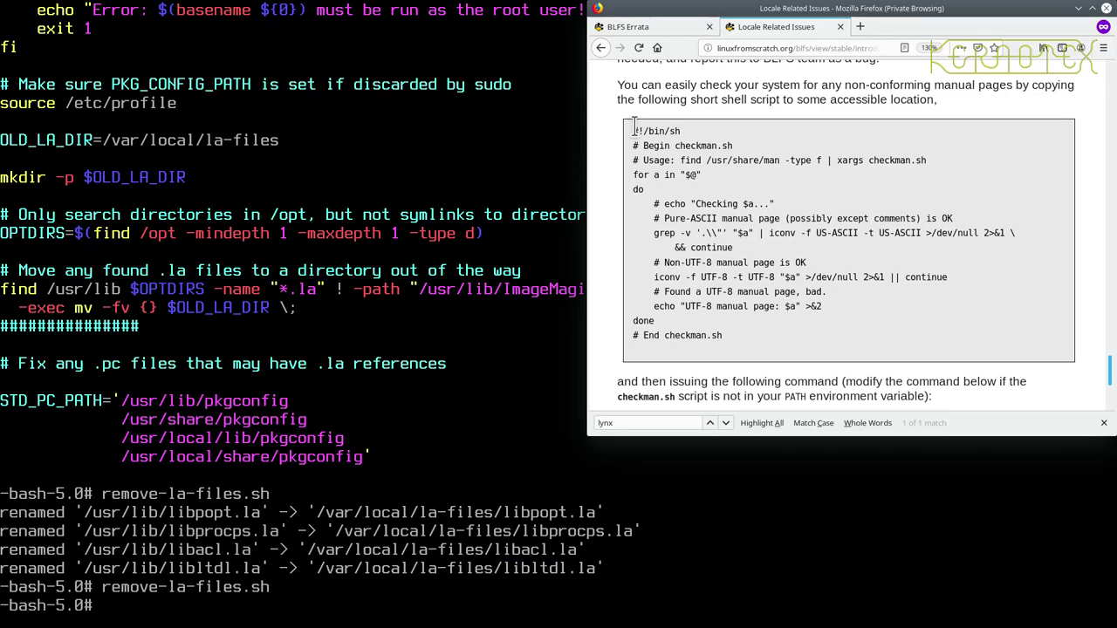
type("vi")
type(" /")
type("/us")
key("BackSpace")
key("BackSpace")
key("BackSpace")
type("usr")
type("/")
type("local/")
key("BackSpace")
key("BackSpace")
key("BackSpace")
key("BackSpace")
key("BackSpace")
key("BackSpace")
key("BackSpace")
key("BackSpace")
key("BackSpace")
type("bin/loc")
key("BackSpace")
key("BackSpace")
key("BackSpace")
key("BackSpace")
key("BackSpace")
key("BackSpace")
key("BackSpace")
type("usr/bin/")
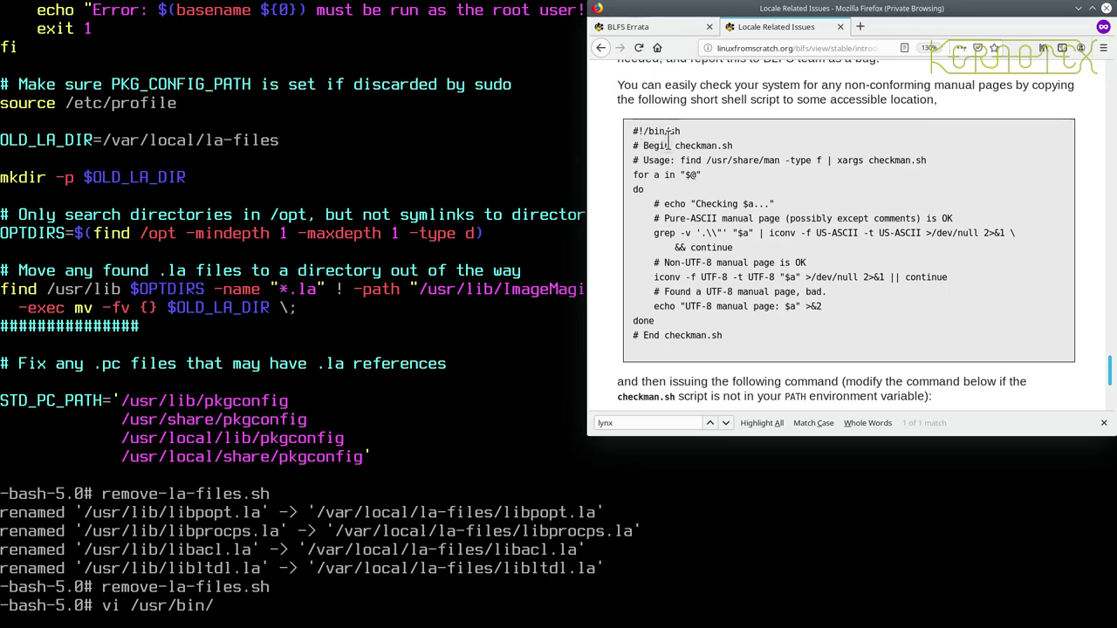
type("checkman")
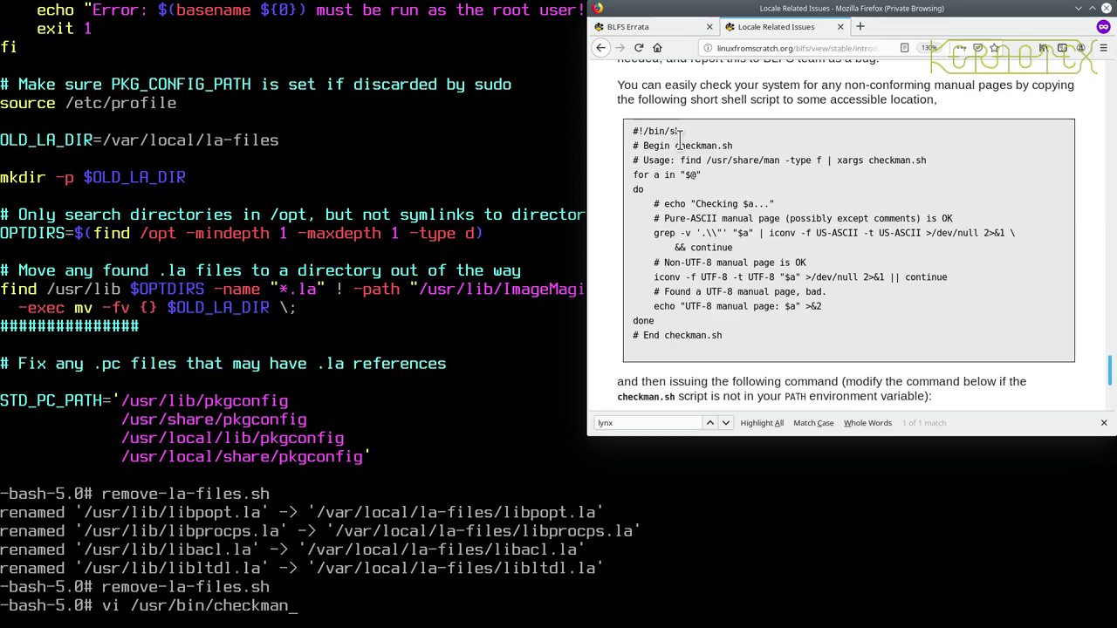
type(".sh")
key("Return")
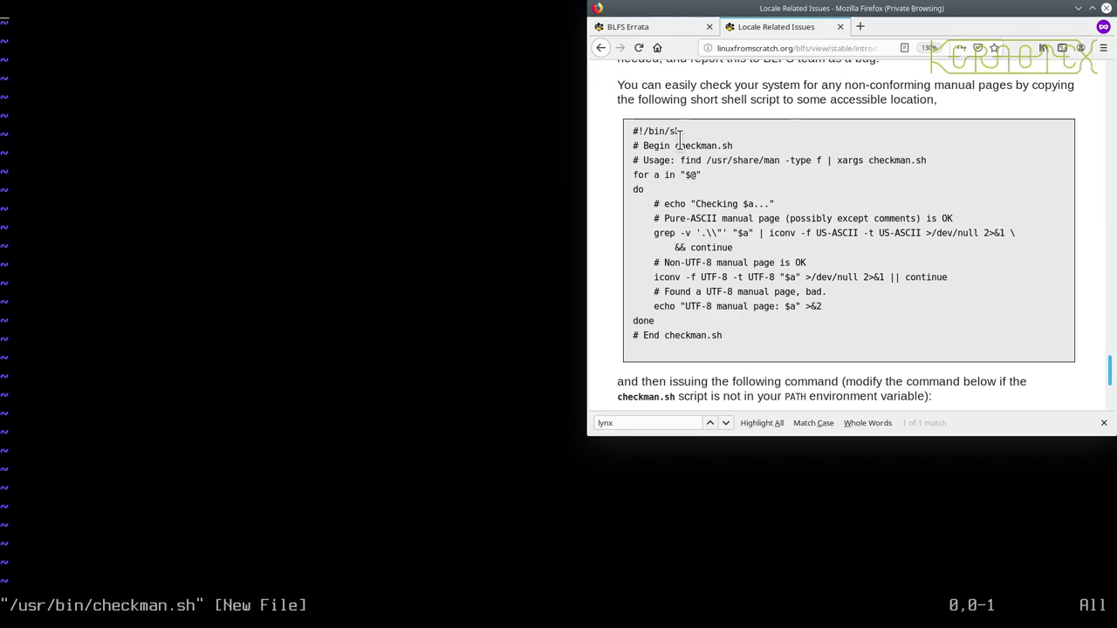
- Copy the #!/bin/sh and # Begin checkman.sh lines from Lynx into the new file in insert mode
key("i")
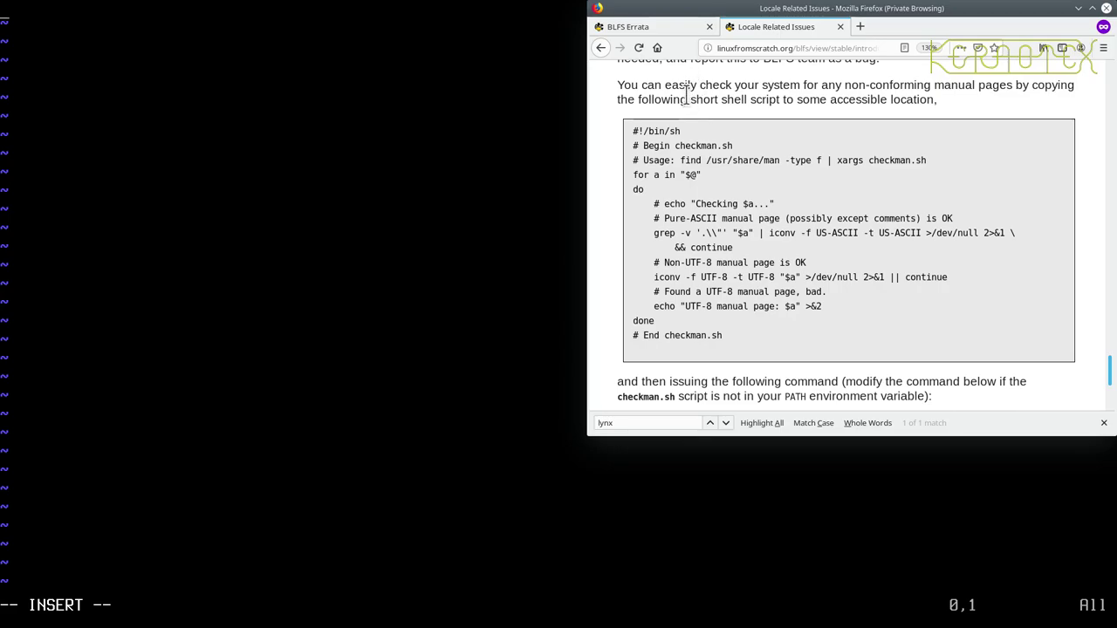
key("alt+Left")
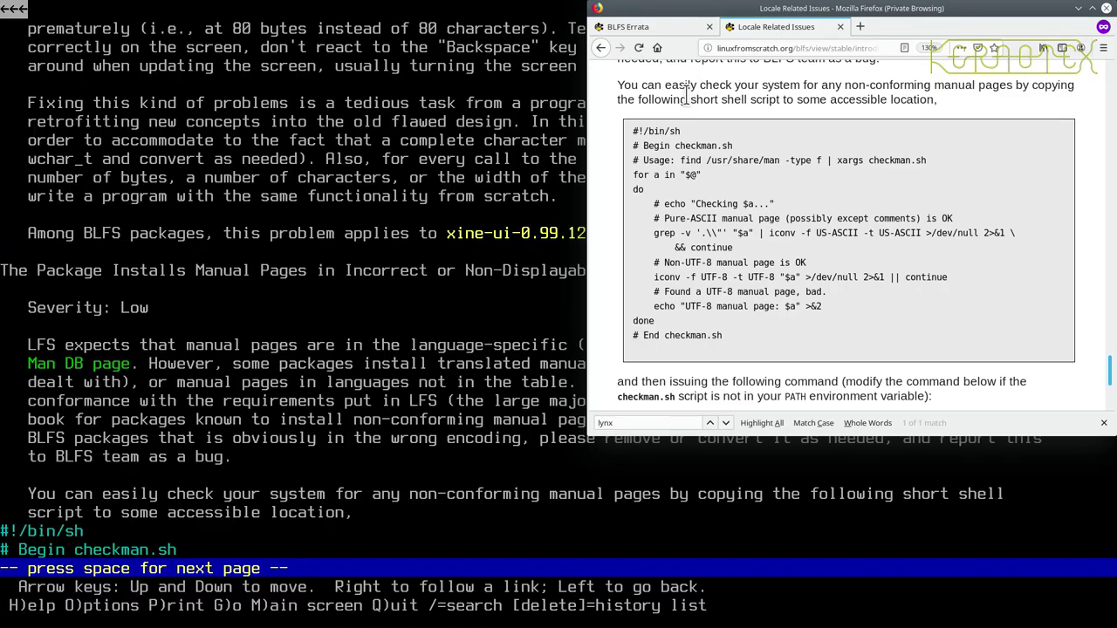
key("Up")
key("Up")
key("shift+v")
key("Down")
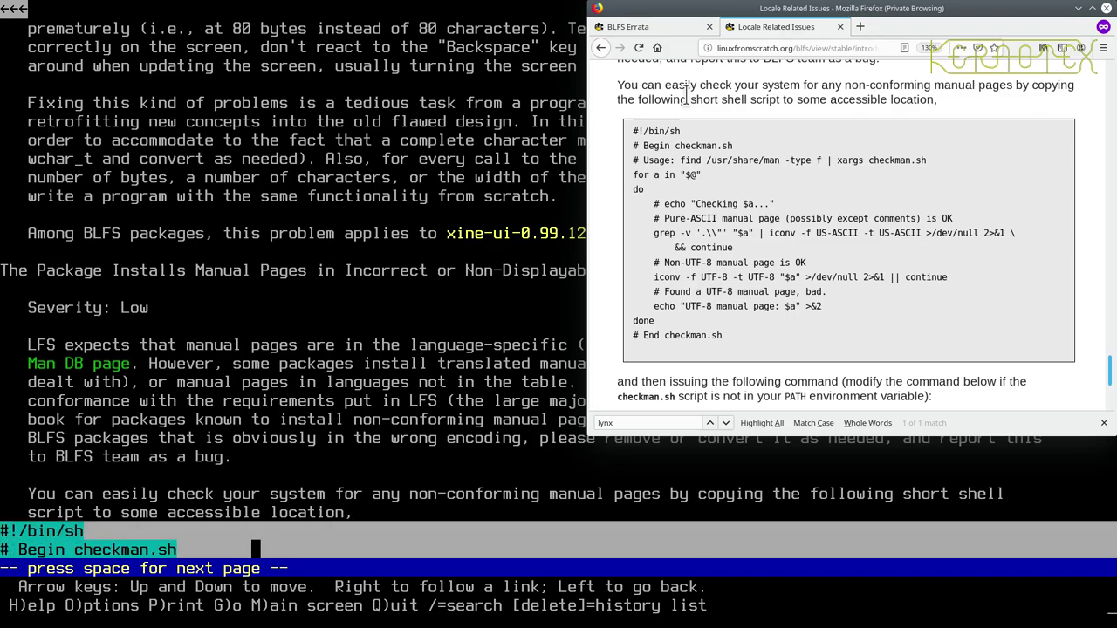
key("alt+Right")
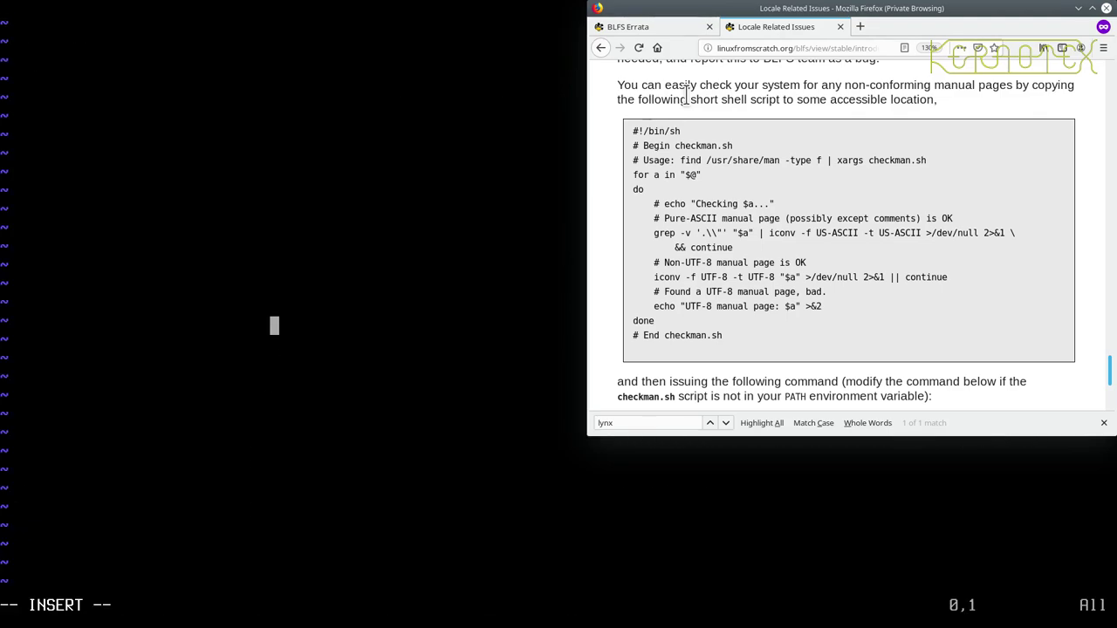
middle_click(274, 326)
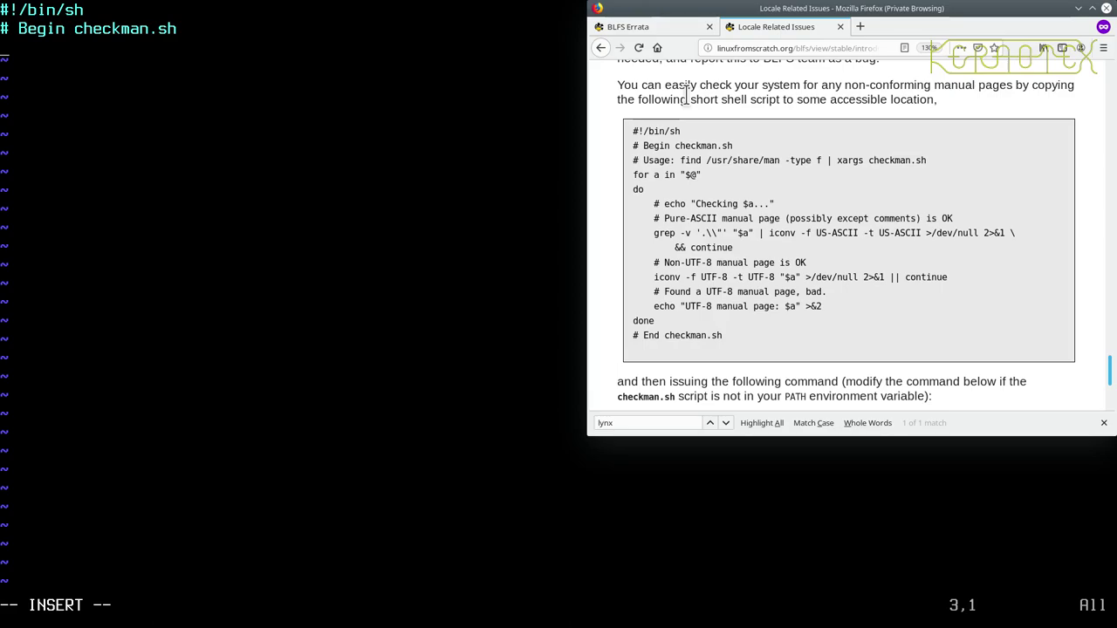
- Copy the rest of the script from Lynx, from the # Usage line to # End checkman.sh, into the vi file
key("alt+Left")
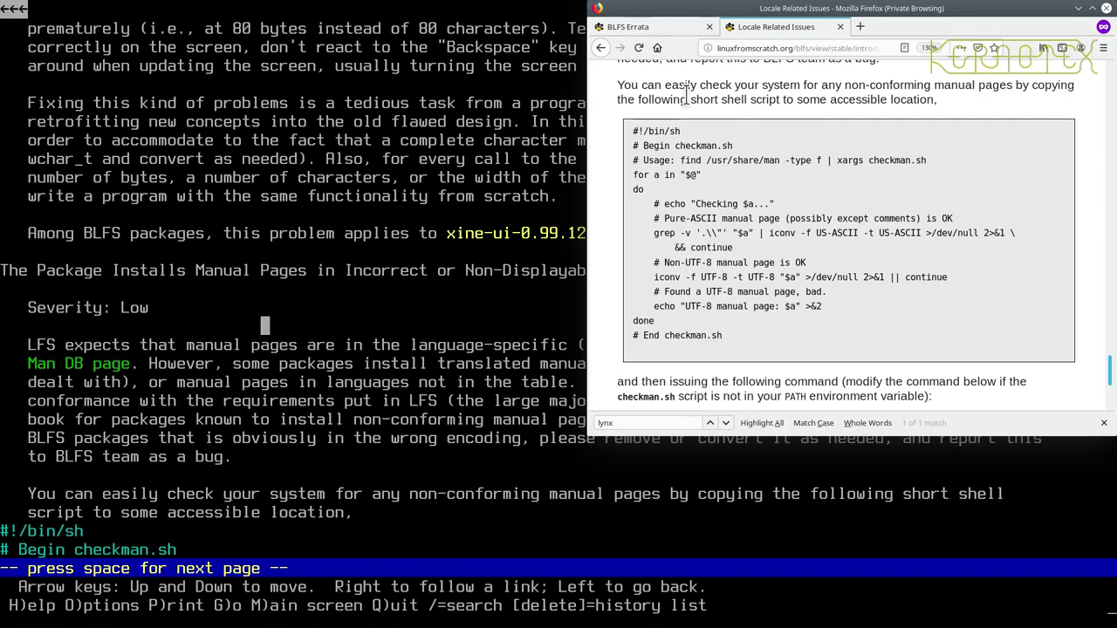
key("space")
left_click_drag(2, 27, 181, 251)
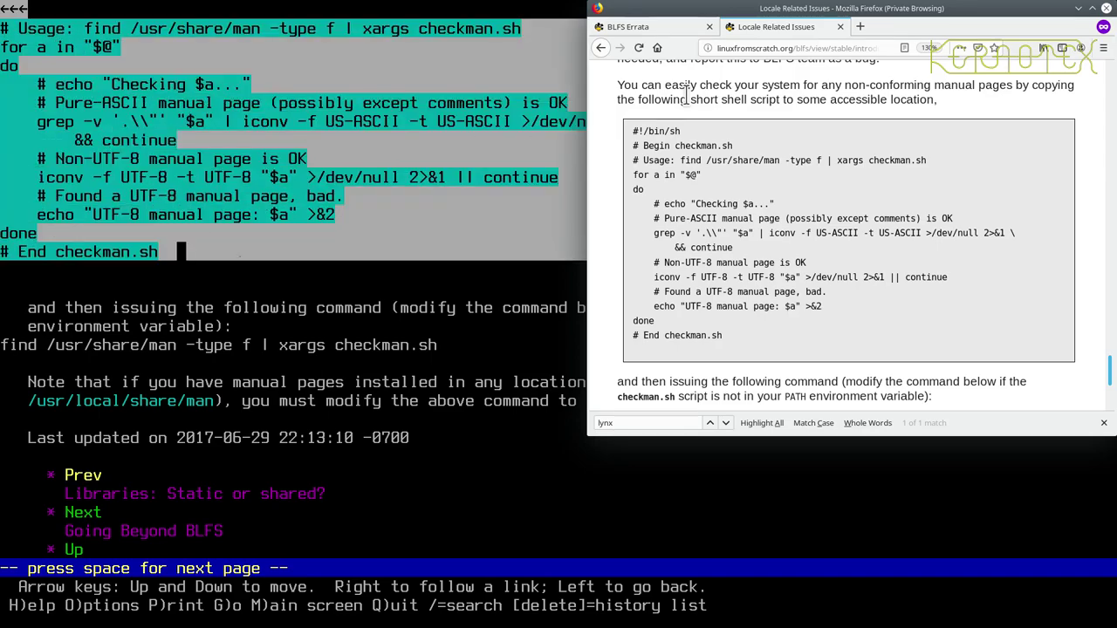
key("alt+F1")
middle_click(182, 251)
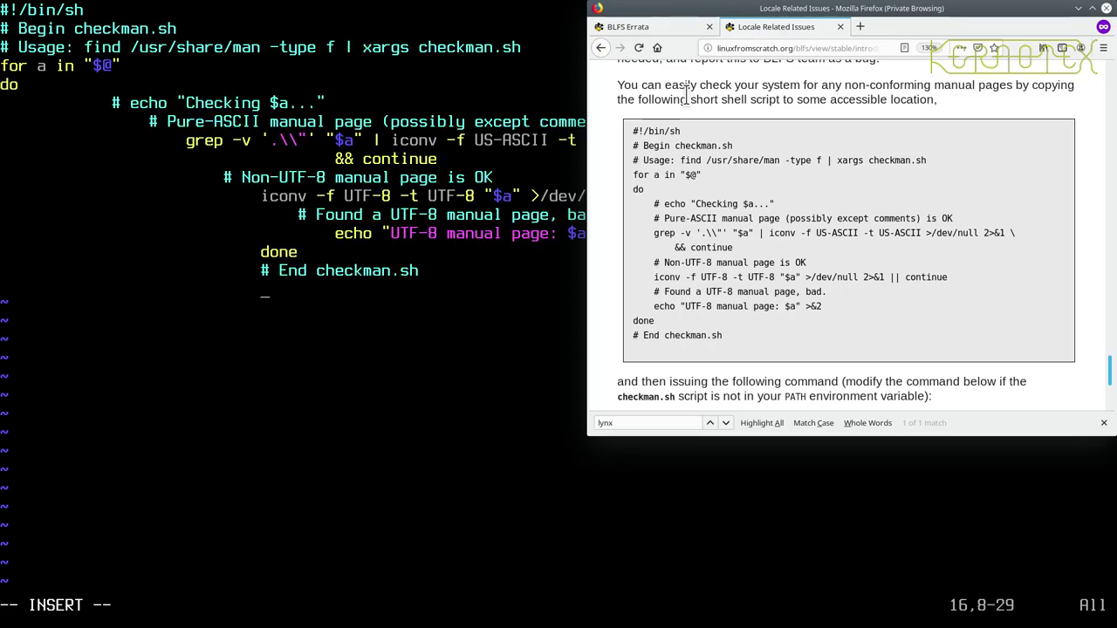
- Reduce the indentation of the # echo "Checking $a..." line to a single tab
key("Up")
key("Up")
key("Up")
key("Up")
key("Up")
key("Up")
key("Up")
key("Up")
key("Up")
key("Up")
key("Down")
key("Left")
key("Home")
key("Delete")
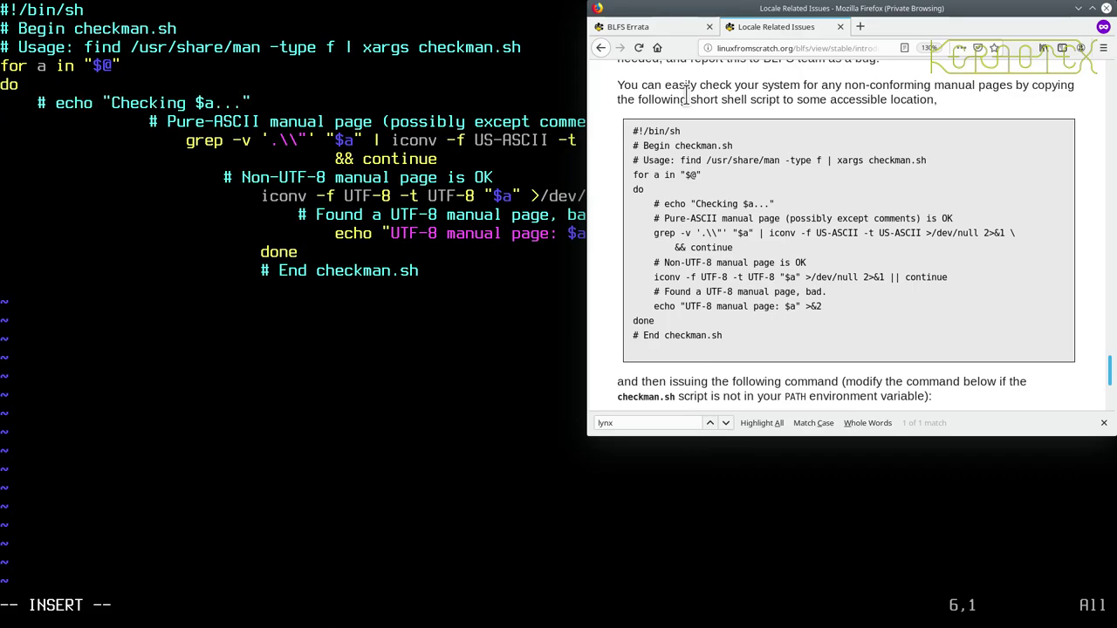
key("Delete")
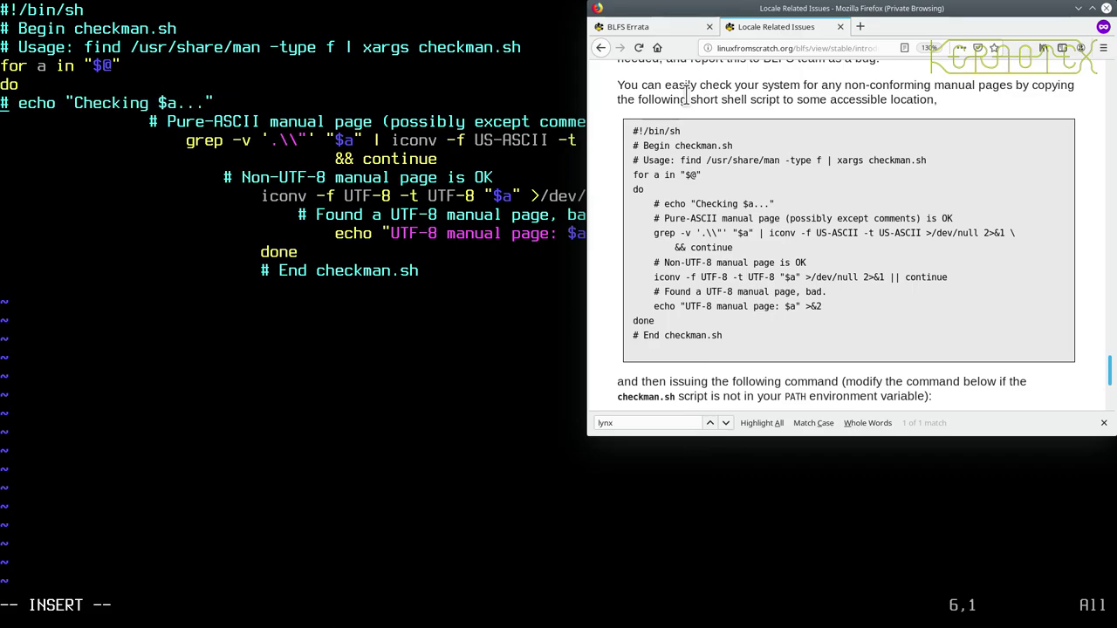
key("Tab")
- Reduce the indentation of the Pure-ASCII comment and the grep line to one tab each
key("Down")
key("Delete")
key("Delete")
key("Delete")
key("Delete")
key("Delete")
key("Delete")
key("Delete")
key("Delete")
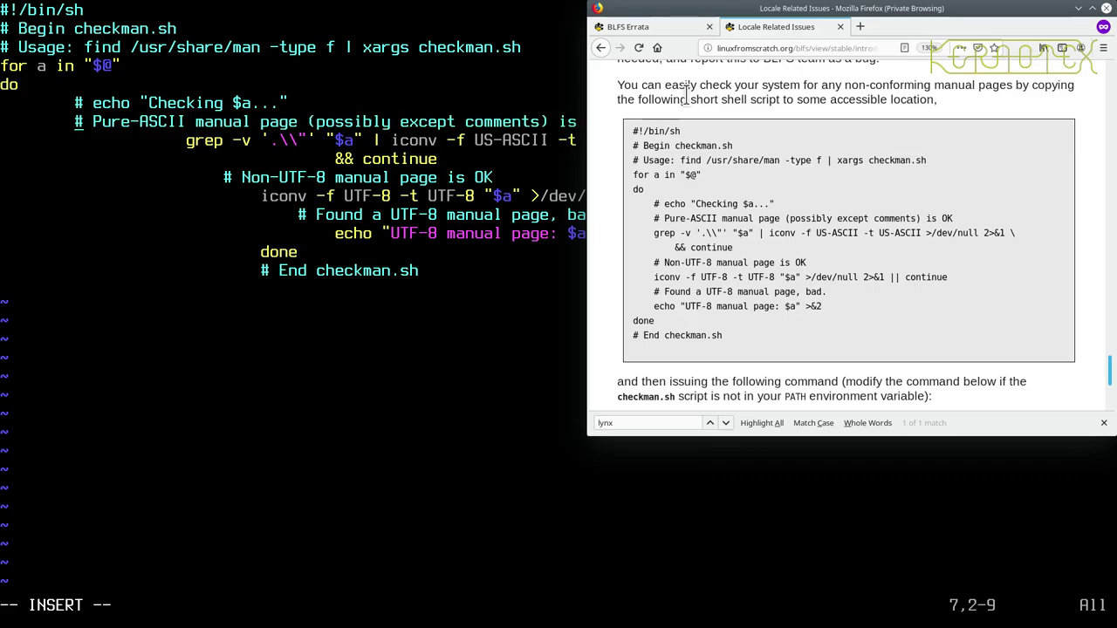
key("Down")
key("Delete")
key("Delete")
key("Delete")
key("Delete")
key("Delete")
key("Delete")
key("Delete")
key("Delete")
key("Delete")
key("Delete")
key("Delete")
key("Delete")
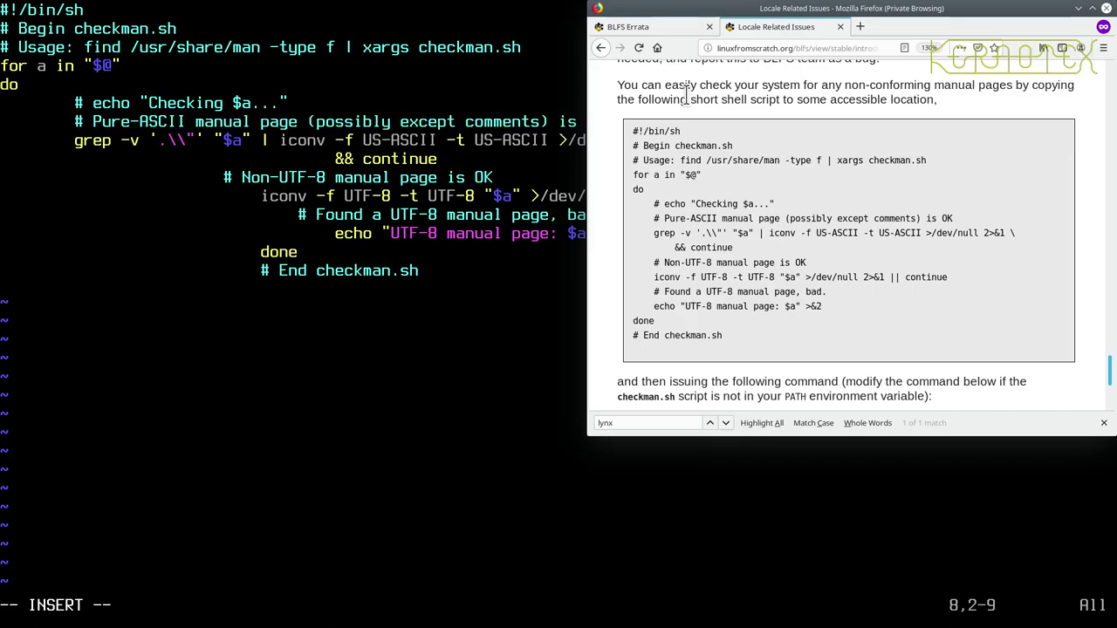
- Reduce the && continue line's indentation to two tabs, restoring its deleted ampersand
key("Down")
key("Delete")
key("Delete")
key("Delete")
key("Delete")
key("Delete")
key("Delete")
key("Delete")
key("Delete")
key("Delete")
key("Delete")
key("Delete")
key("Delete")
key("Delete")
key("Delete")
key("Delete")
key("Delete")
key("Delete")
key("Delete")
key("Delete")
key("Delete")
key("Delete")
key("Delete")
key("Delete")
key("Delete")
key("Delete")
key("Delete")
key("Delete")
key("Delete")
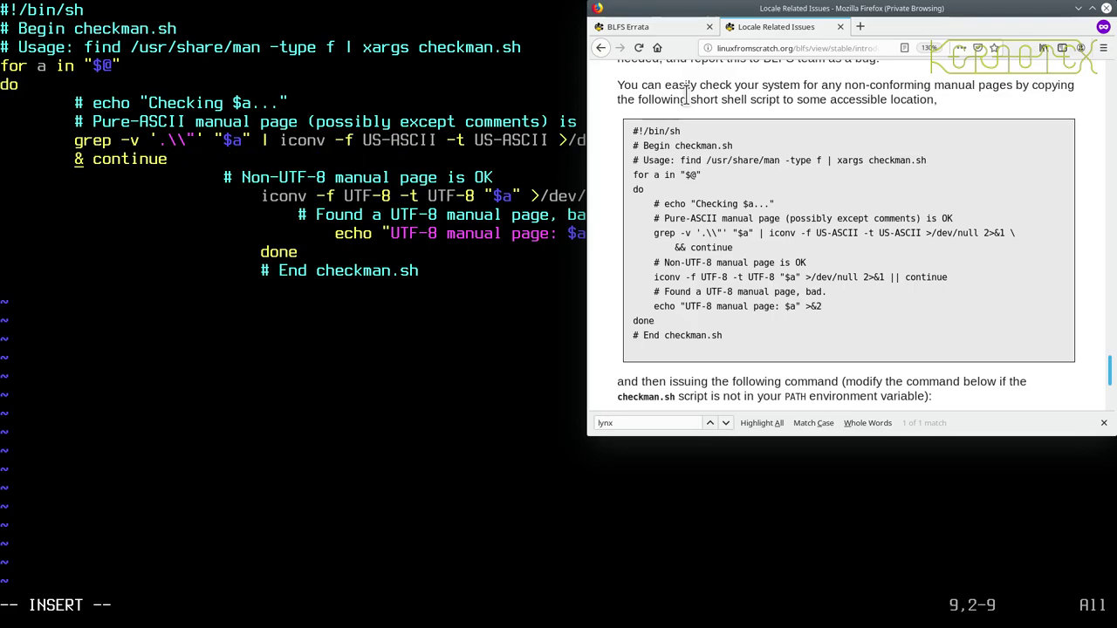
type("i&")
key("Left")
key("BackSpace")
key("Tab")
- Align the Non-UTF-8 comment, the iconv line, the Found comment and the final echo line at one tab
key("Down")
key("BackSpace")
key("Tab")
key("BackSpace")
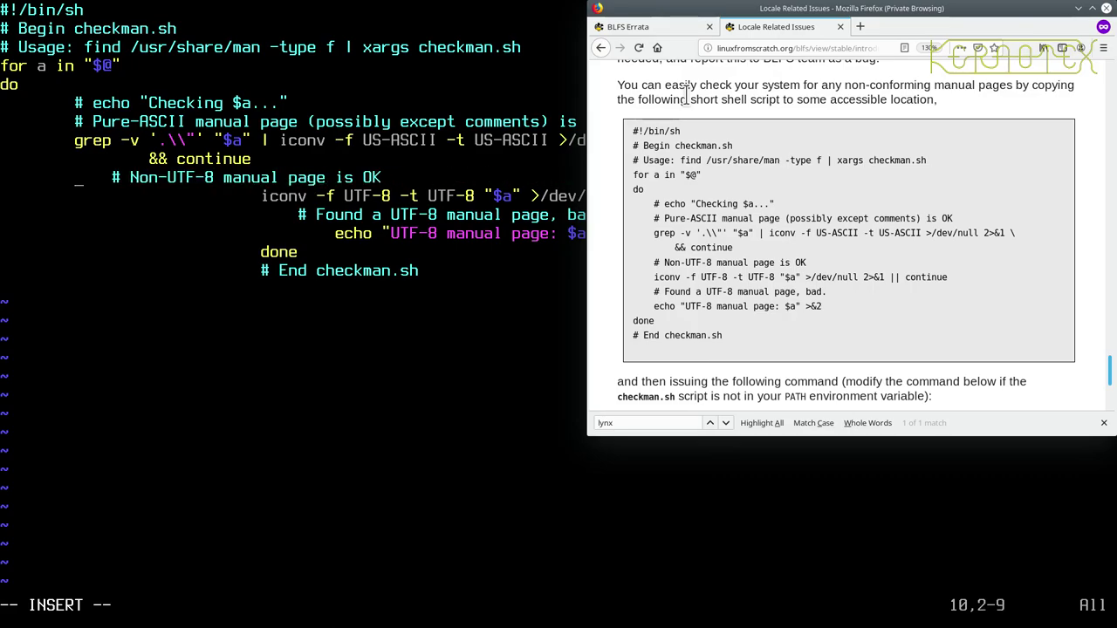
key("Down")
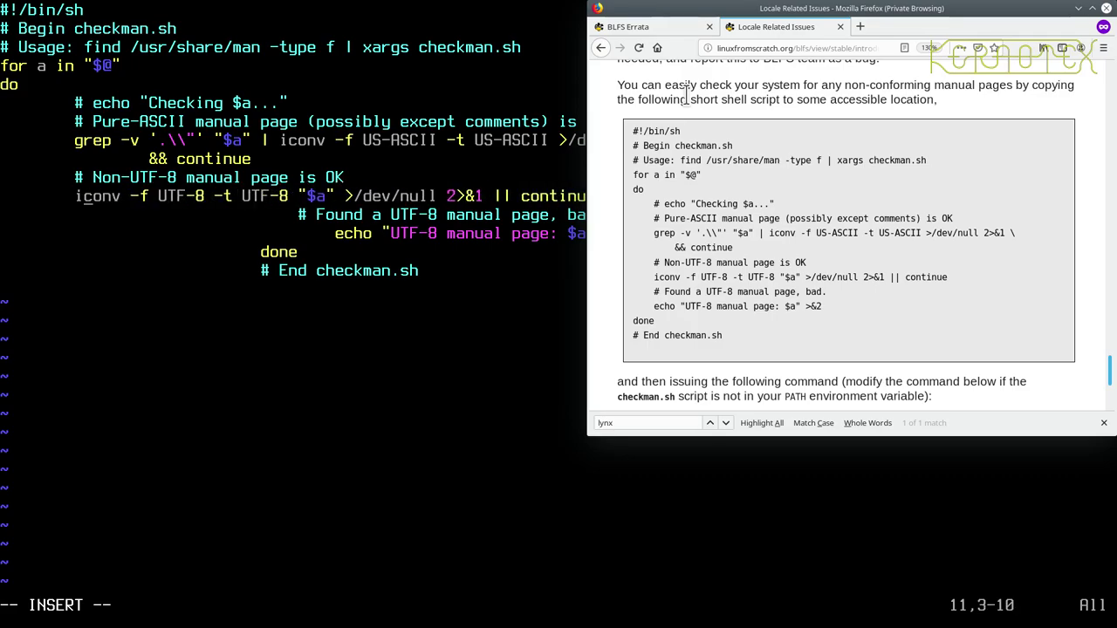
key("Down")
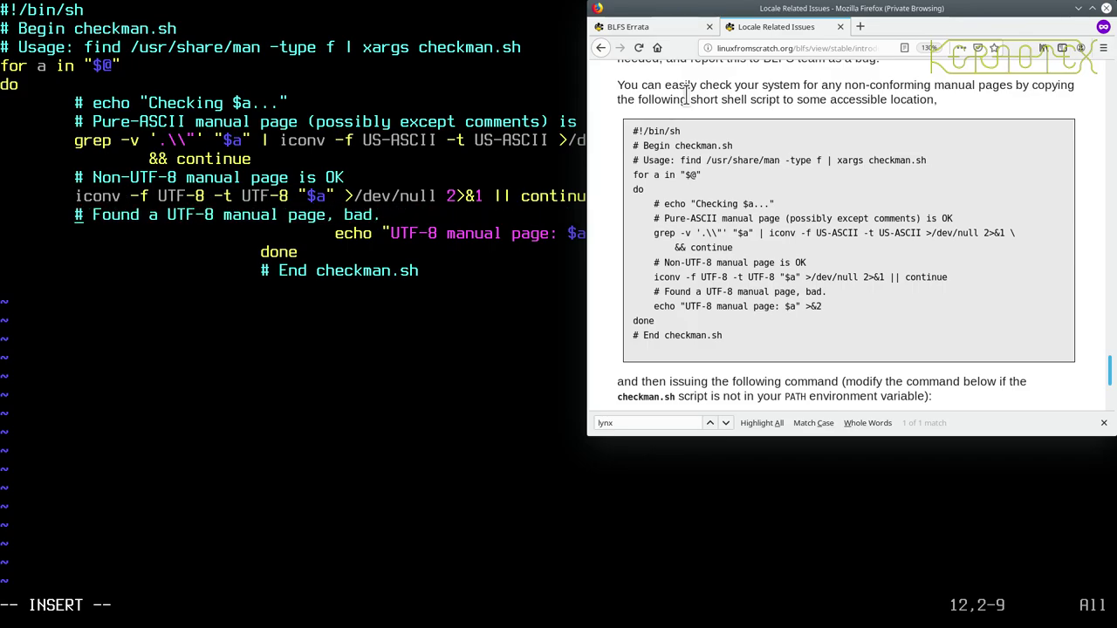
key("Down")
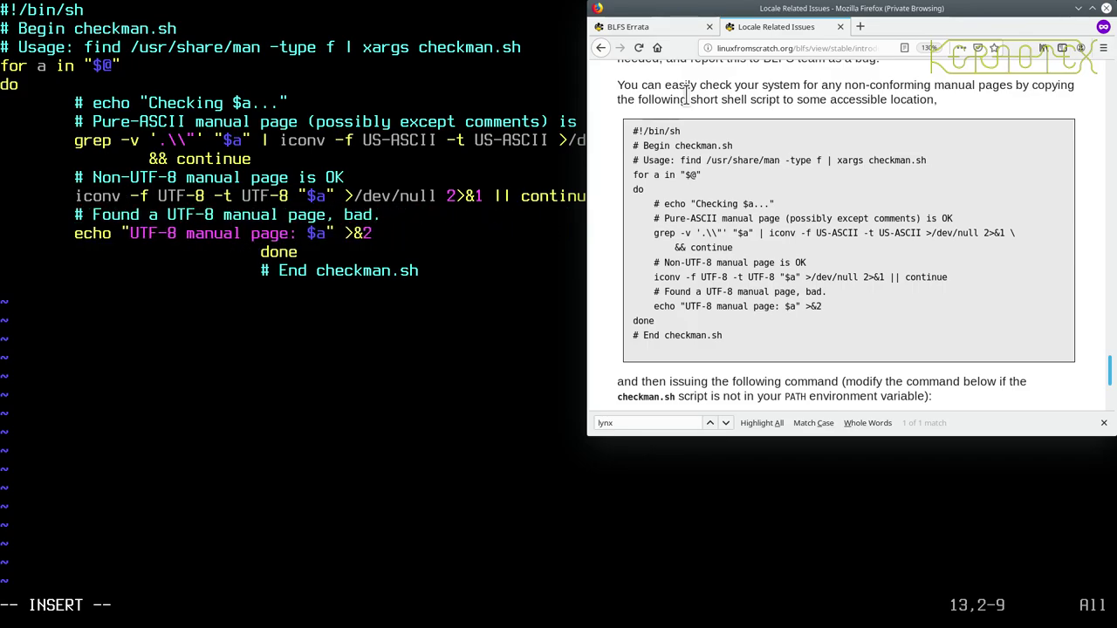
- Remove all indentation from the done line and the # End checkman.sh line
key("Down")
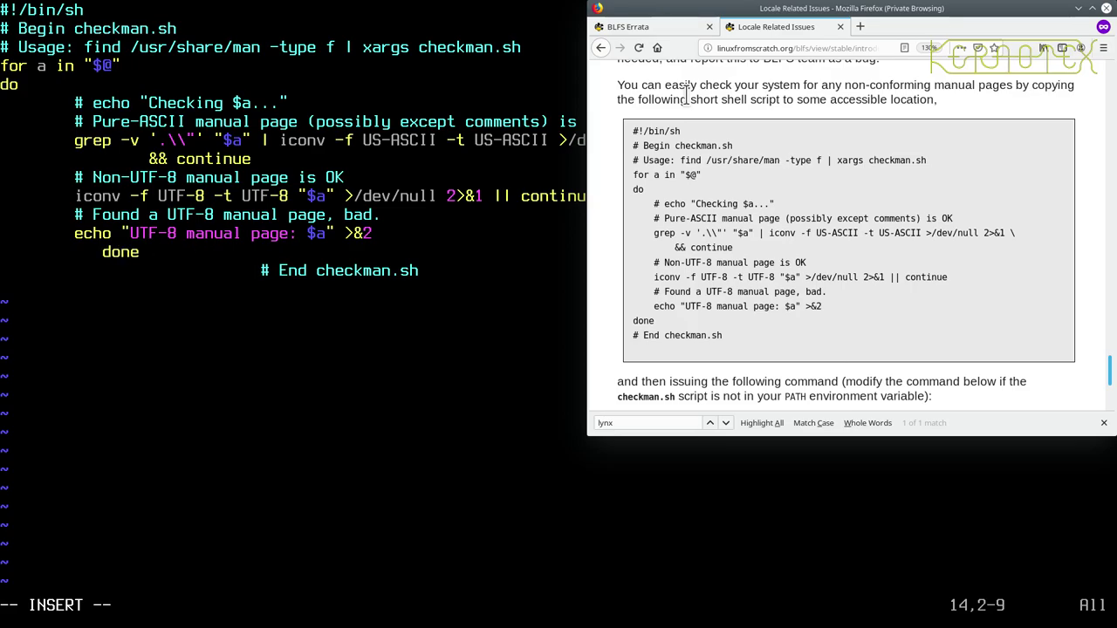
key("BackSpace")
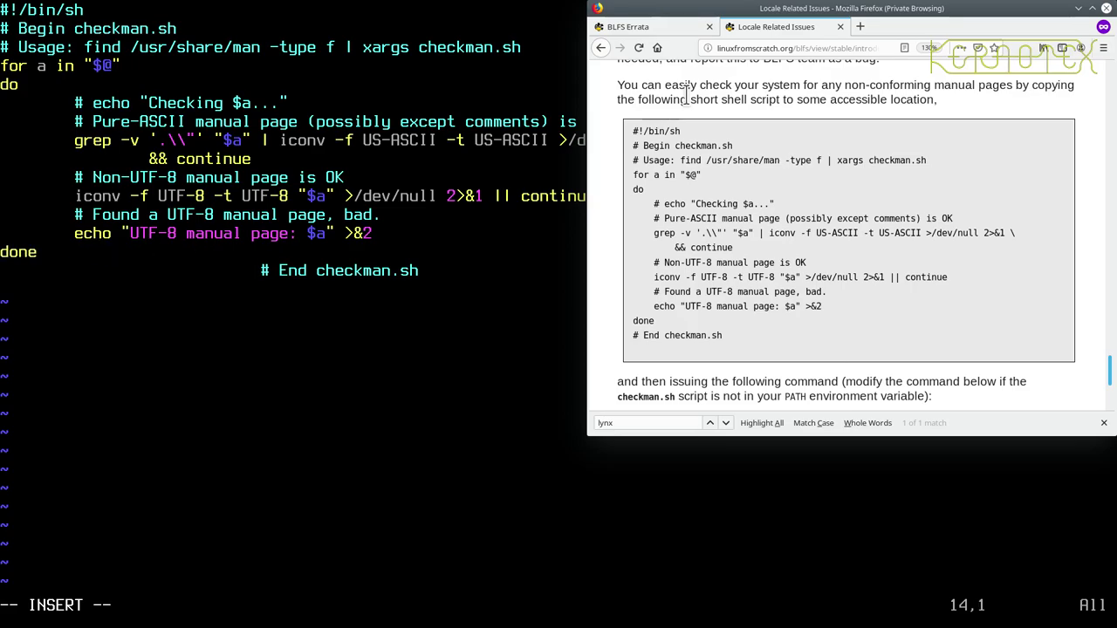
key("Down")
key("Delete")
key("Delete")
key("Delete")
key("Delete")
key("Delete")
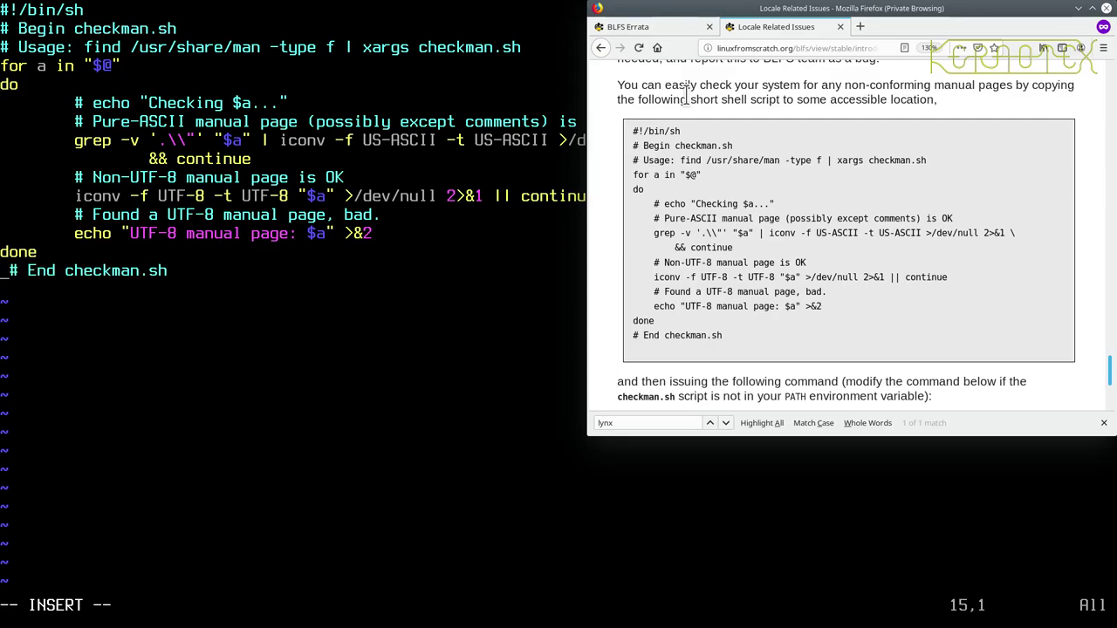
key("Delete")
- Delete the blank last line of checkman.sh, then save the file and exit vi
key("Down")
key("Escape")
key("d")
key("d")
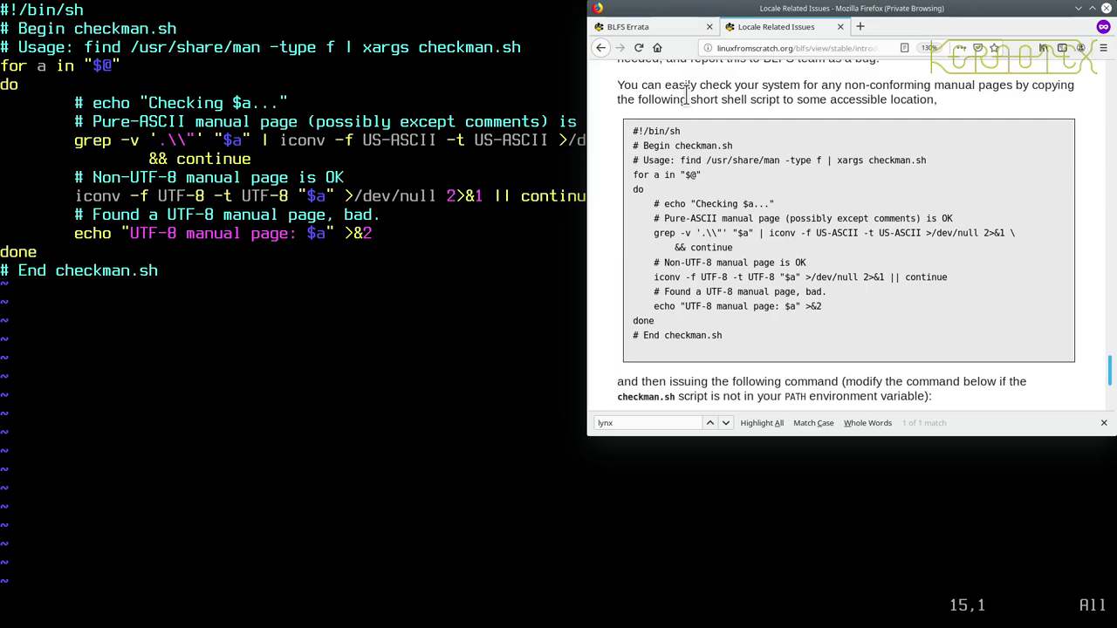
type(":x")
key("Return")
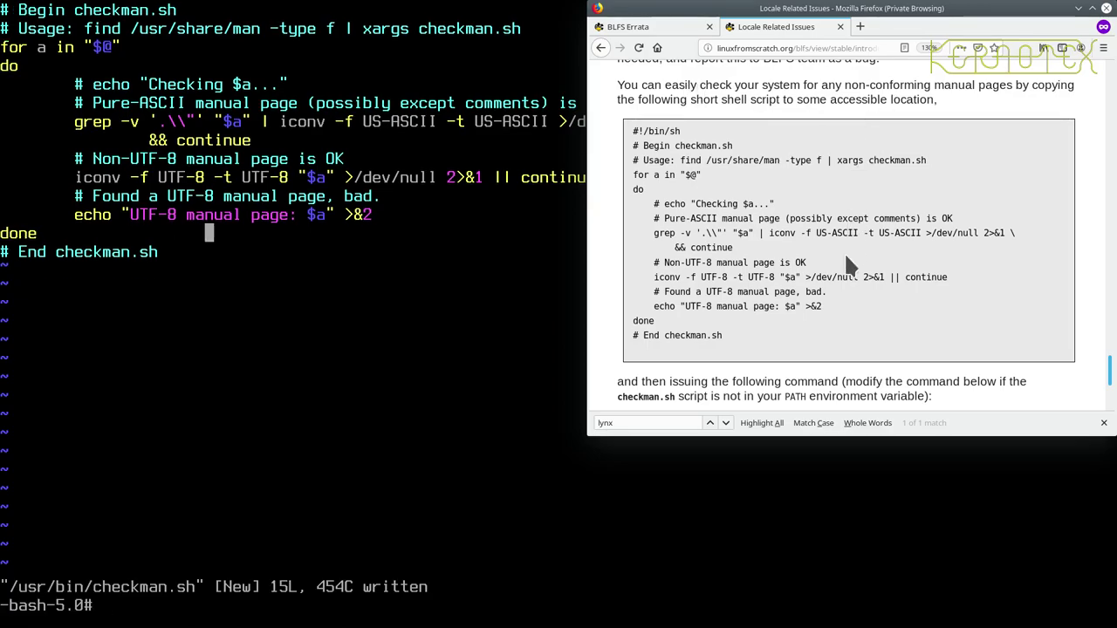
- Copy the command find /usr/share/man -type f | xargs checkman.sh from the Locale Related Issues page in lynx and run it in the shell
scroll(842, 269, "down", 3)
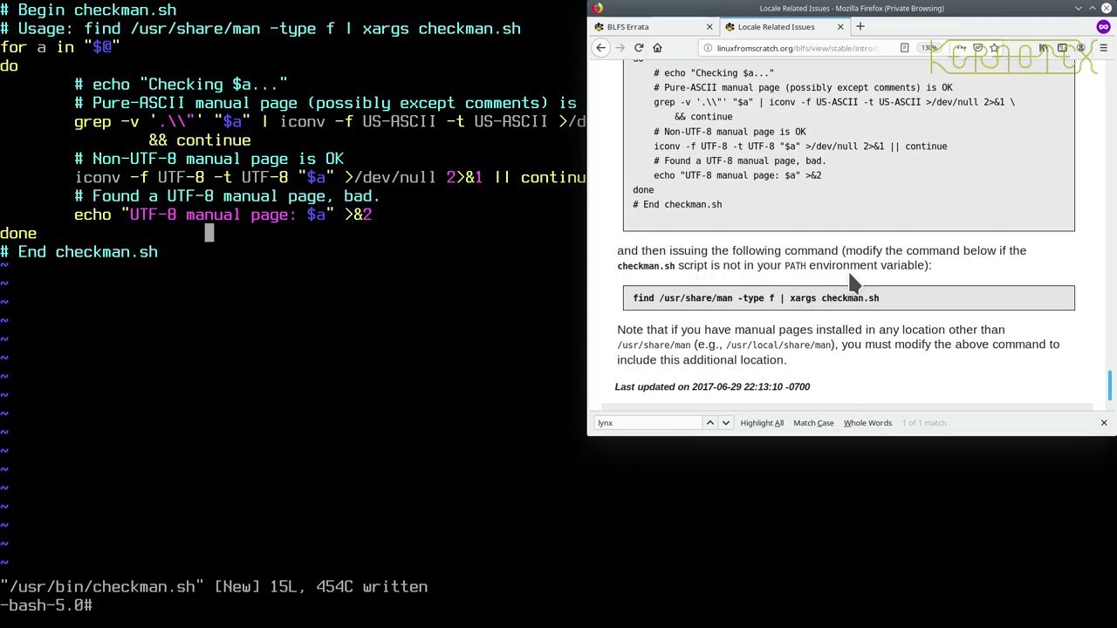
left_click_drag(633, 298, 643, 297)
left_click(635, 297)
key("ctrl+d")
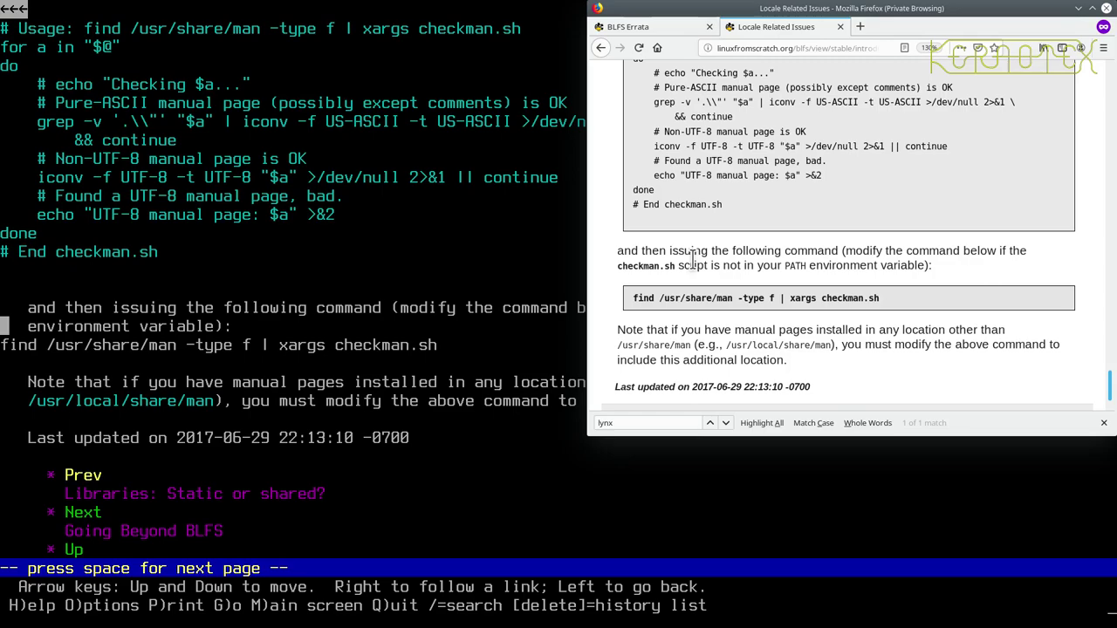
left_click_drag(5, 345, 585, 345)
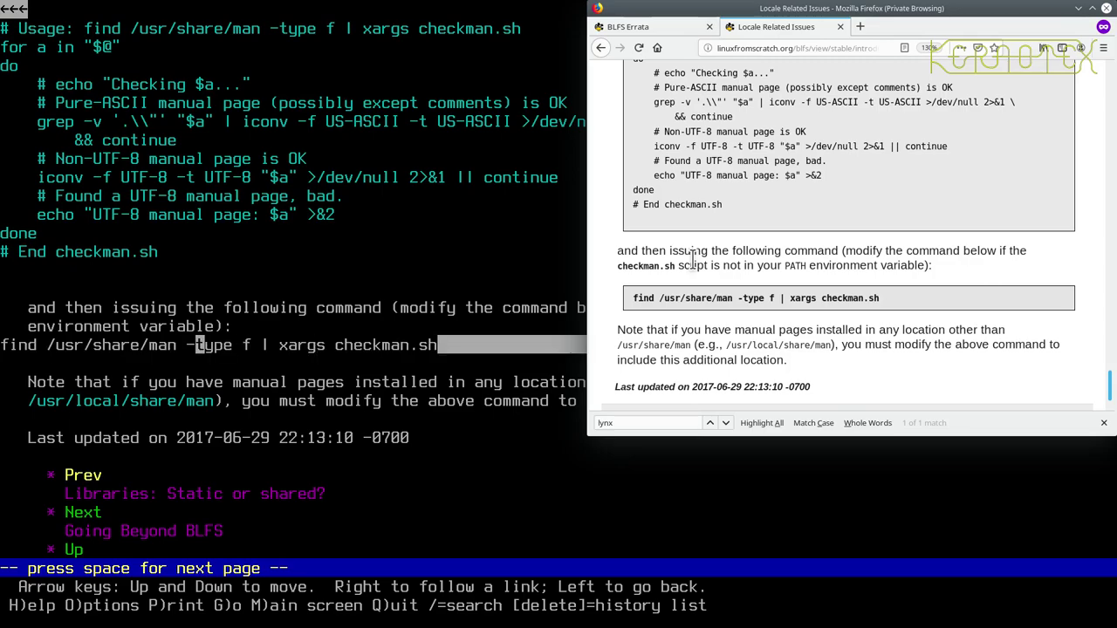
left_click_drag(4, 344, 432, 345)
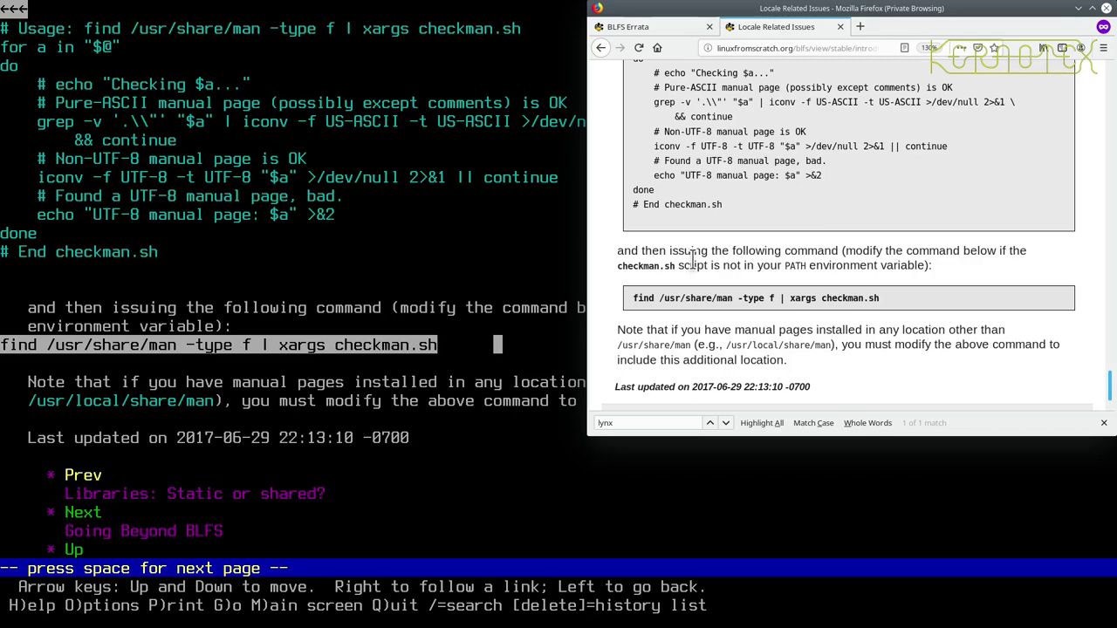
key("q")
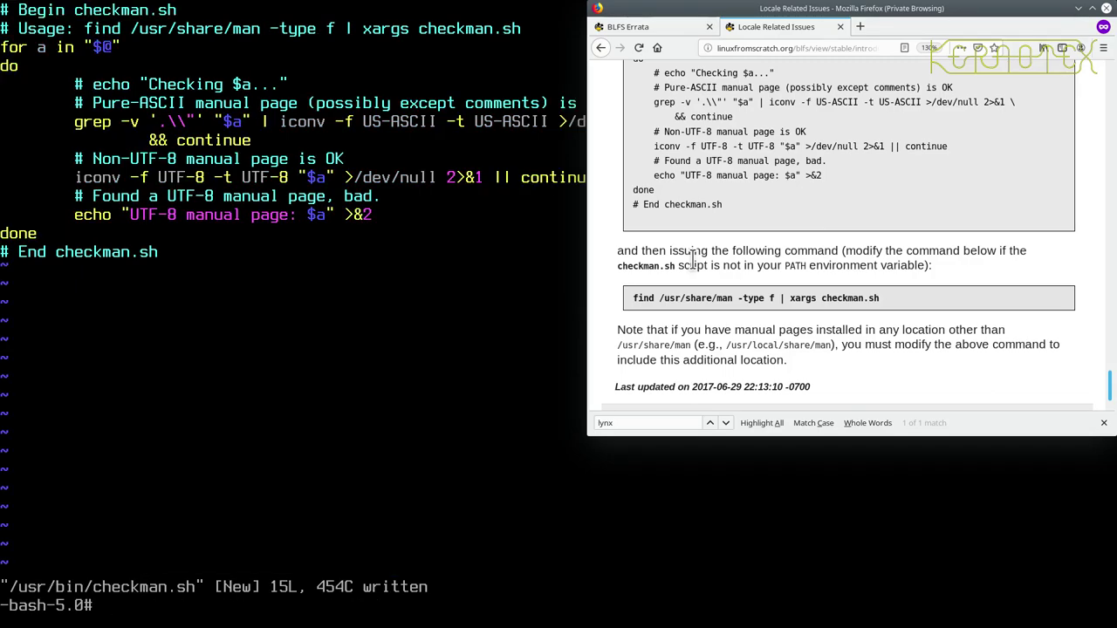
type("find /usr/share/man -type f | xargs checkman.sh")
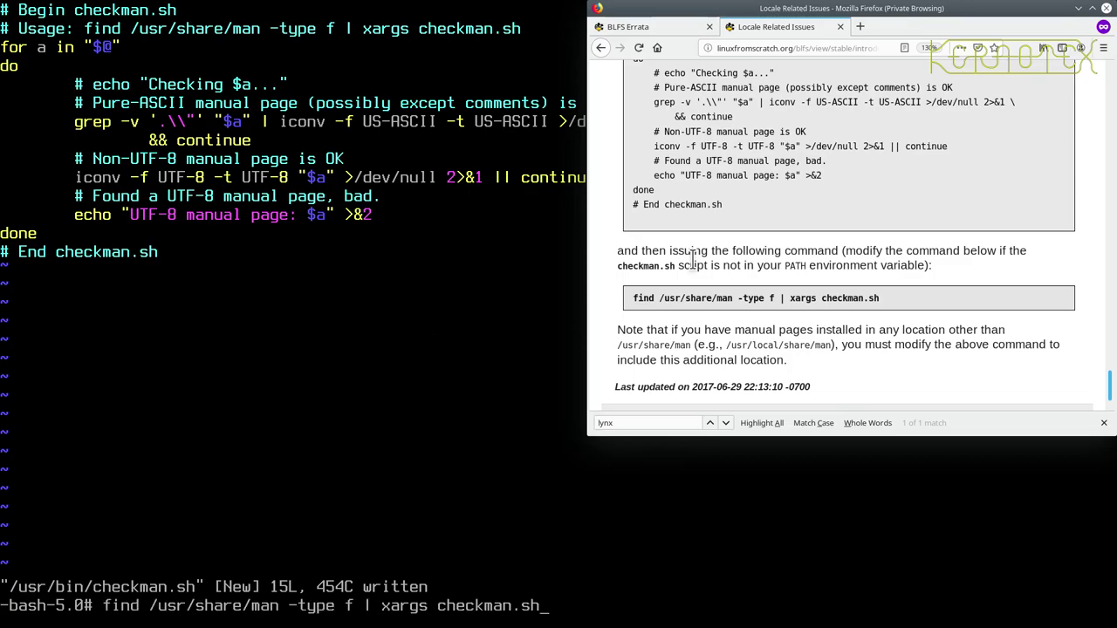
key("Return")
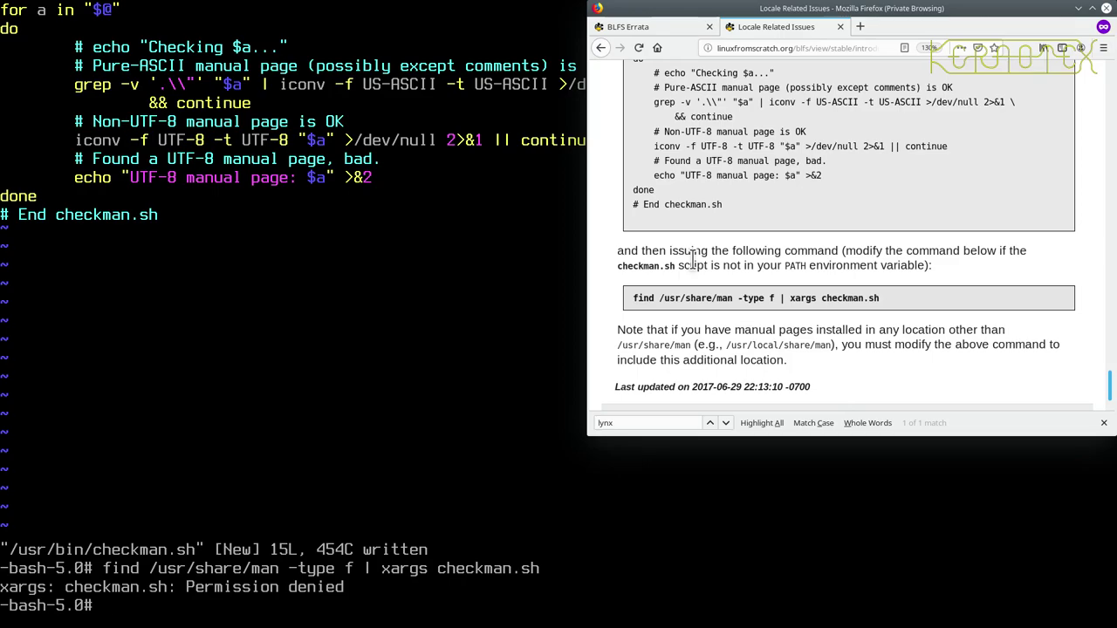
- Make /usr/bin/checkman.sh executable with chmod +x, and rerun find /usr/share/man -type f | xargs checkman.sh
type("chmod +x /usr/bin/c")
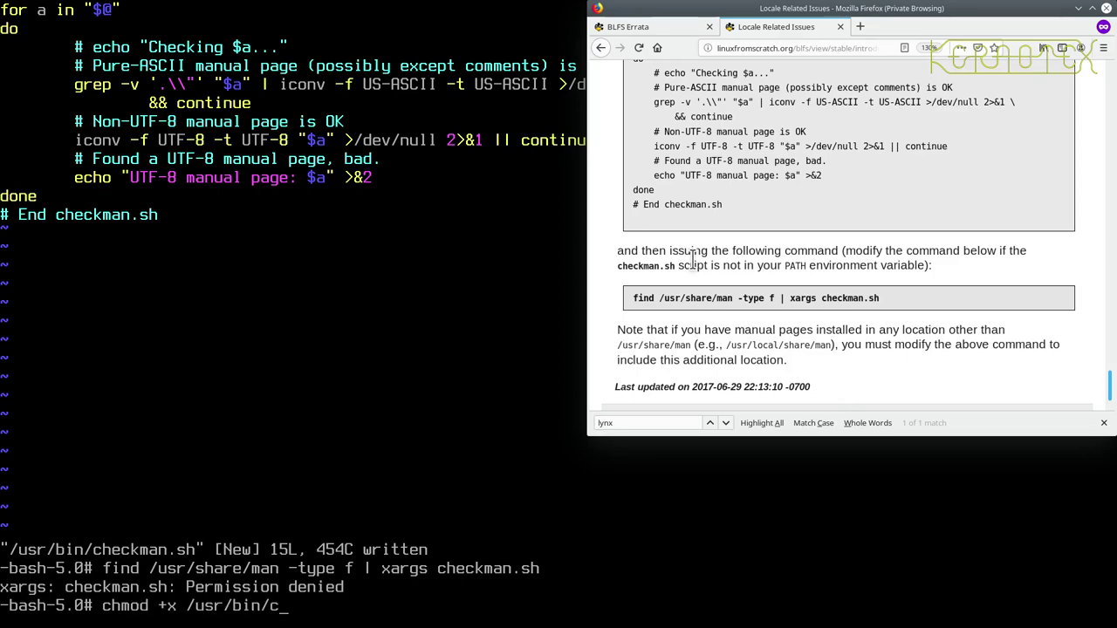
type("heckman.sh")
key("Return")
key("Up")
key("Up")
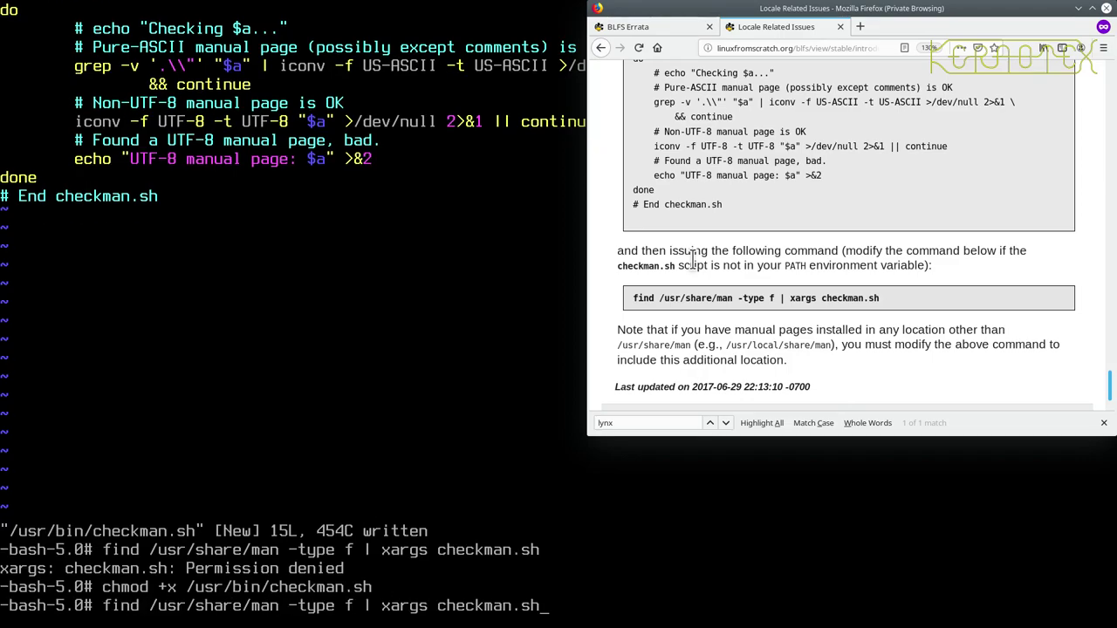
key("Return")
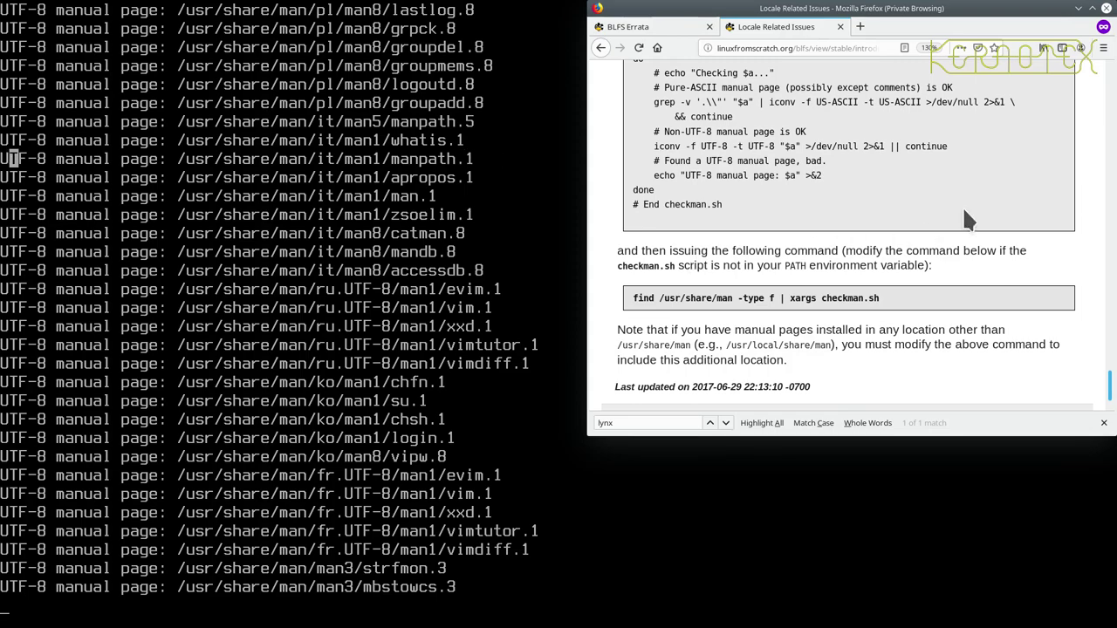
- Review the Locale Related Issues page's explanation of UTF-8 encoded manual pages and the checking instructions that follow it
scroll(901, 185, "up", 5)
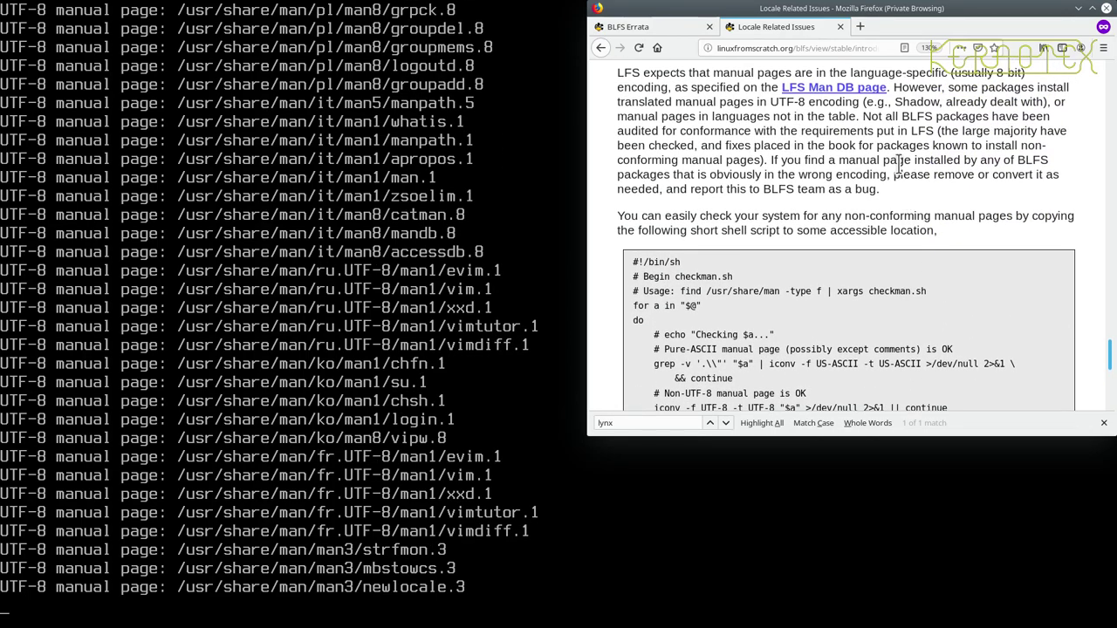
left_click_drag(755, 102, 815, 103)
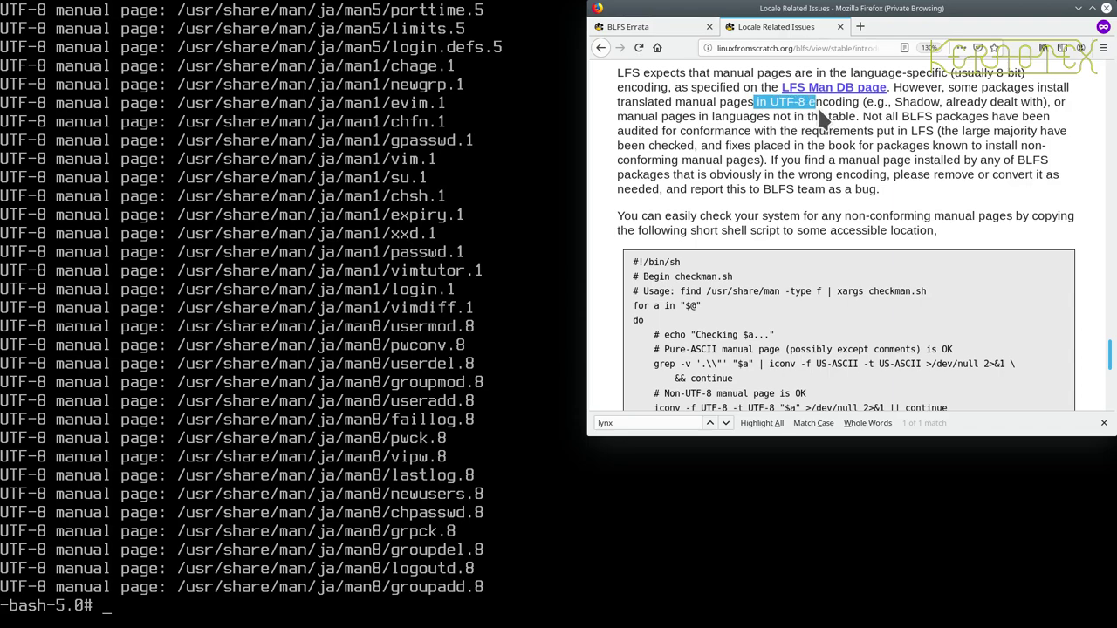
scroll(801, 165, "down", 3)
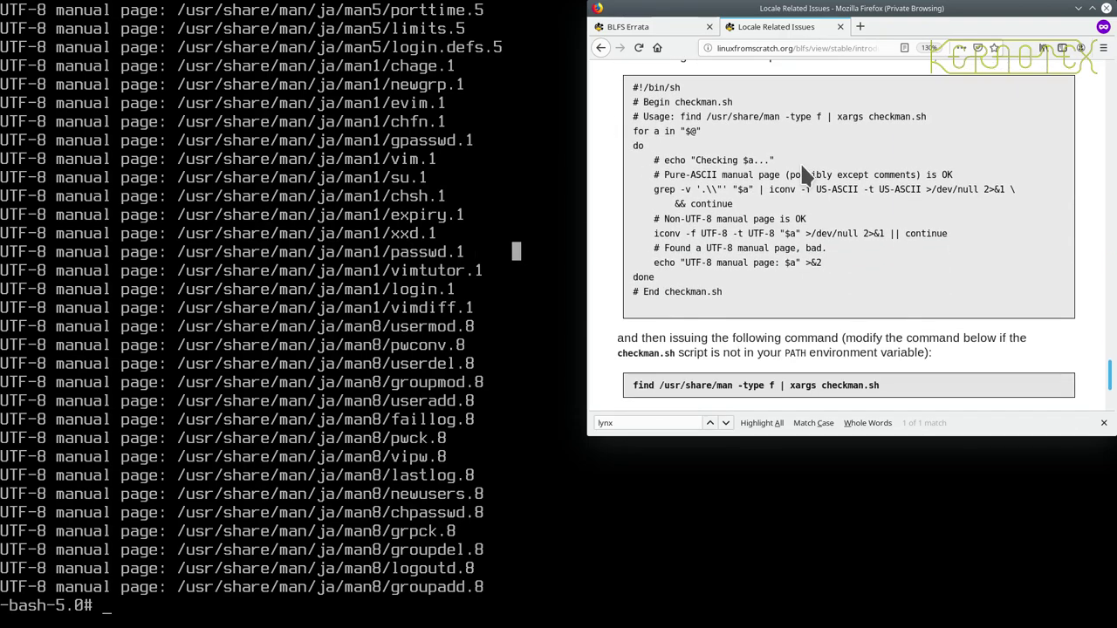
scroll(804, 183, "down", 2)
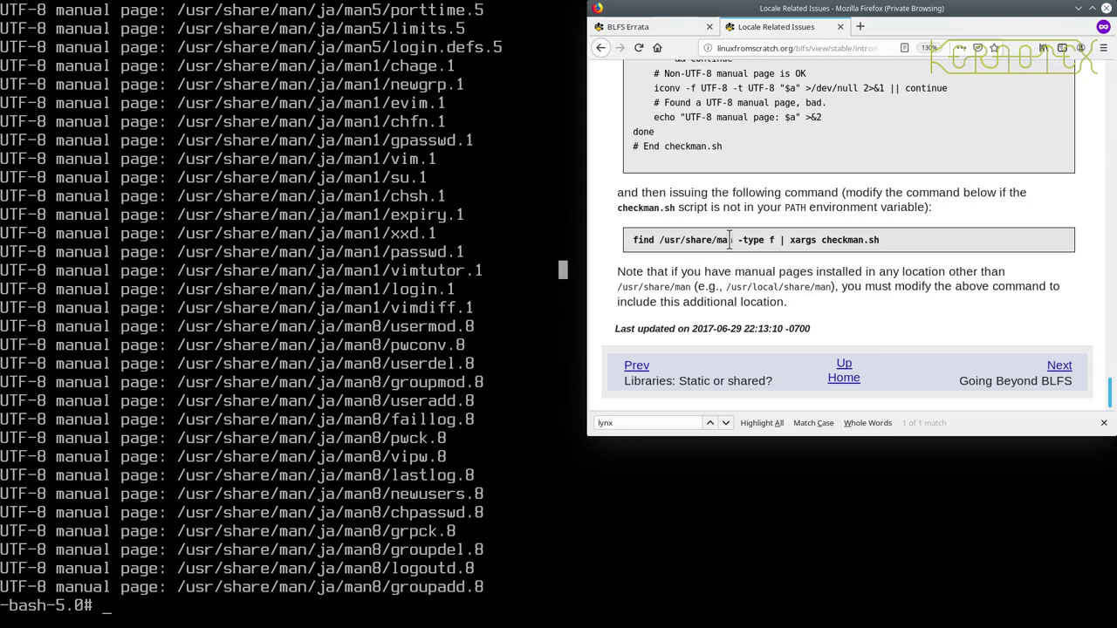
- Open the Going Beyond BLFS page and read it through to the closing tip about converting .deb and .rpm packages
left_click(1051, 365)
scroll(967, 307, "down", 2)
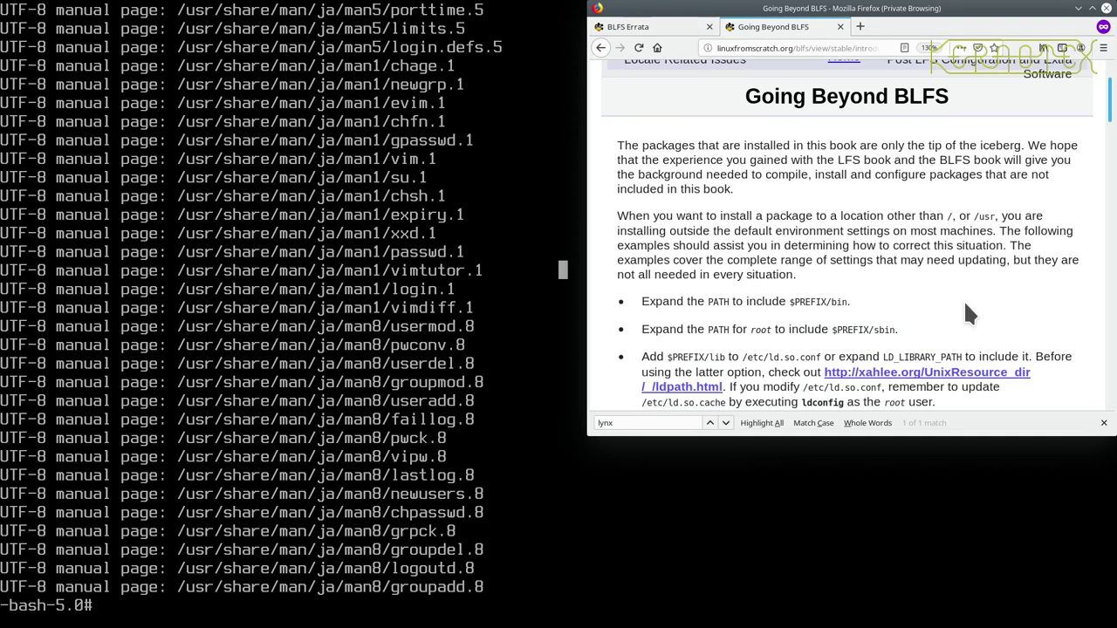
scroll(967, 310, "down", 4)
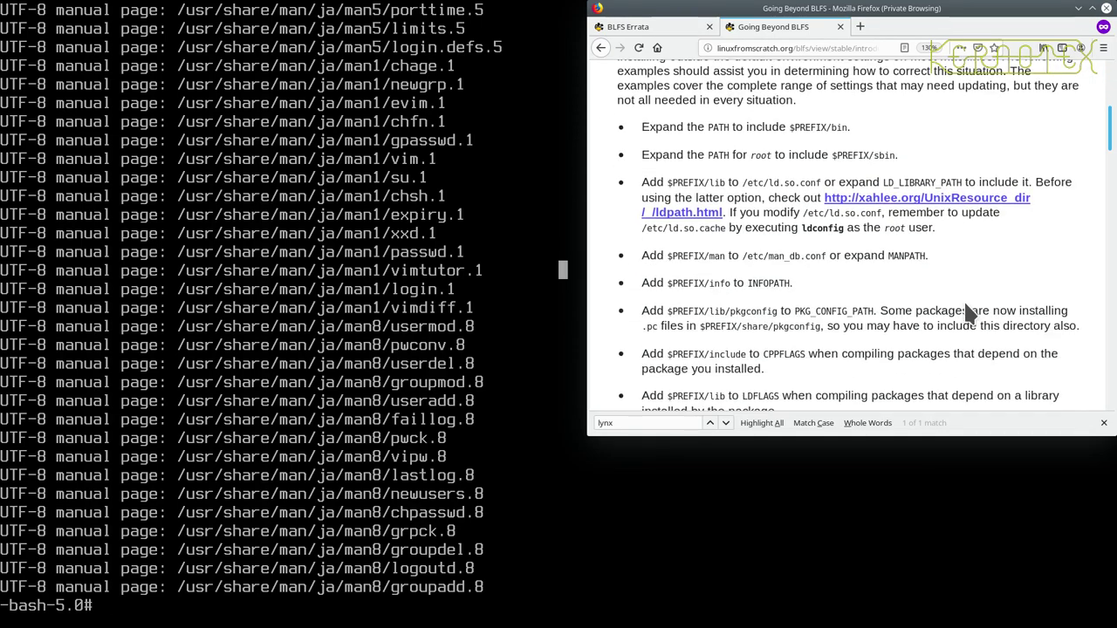
scroll(967, 310, "down", 2)
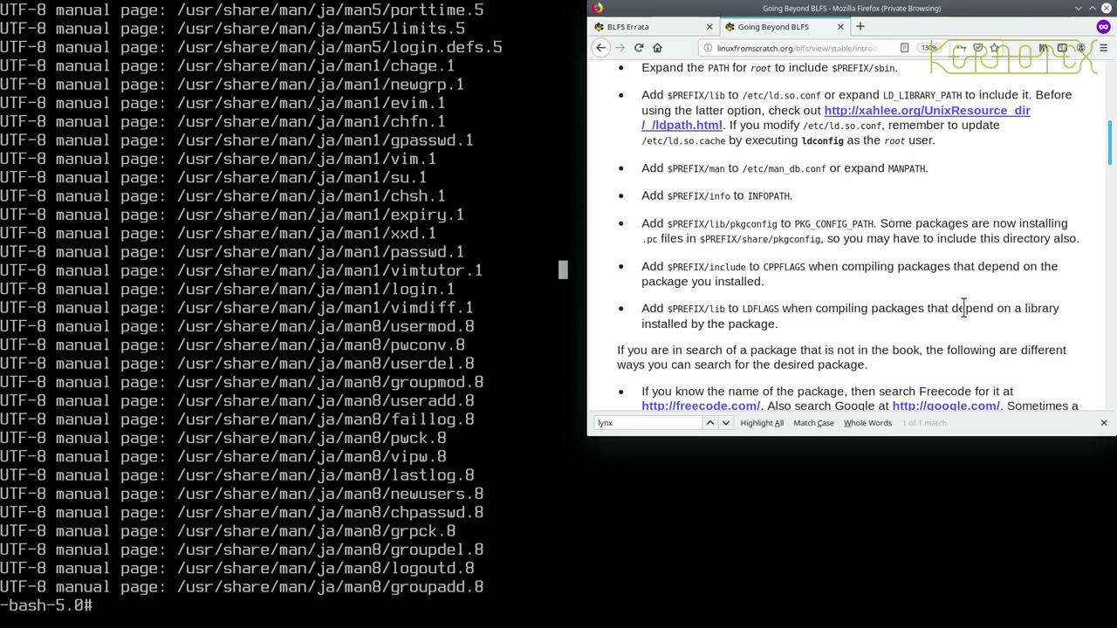
scroll(964, 307, "down", 8)
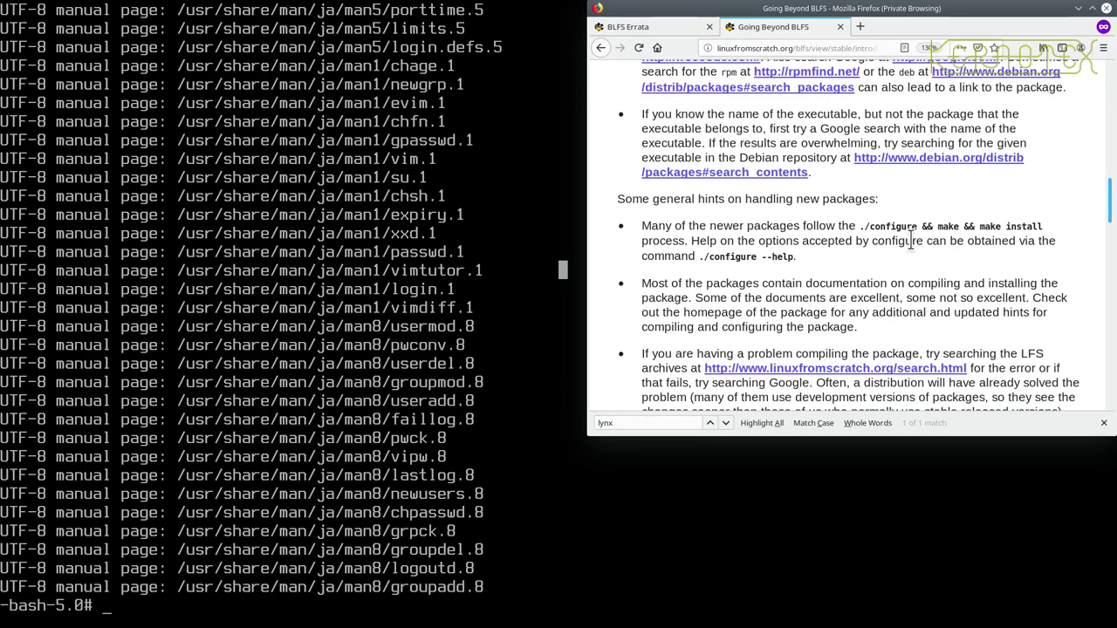
scroll(910, 241, "down", 3)
scroll(914, 251, "down", 4)
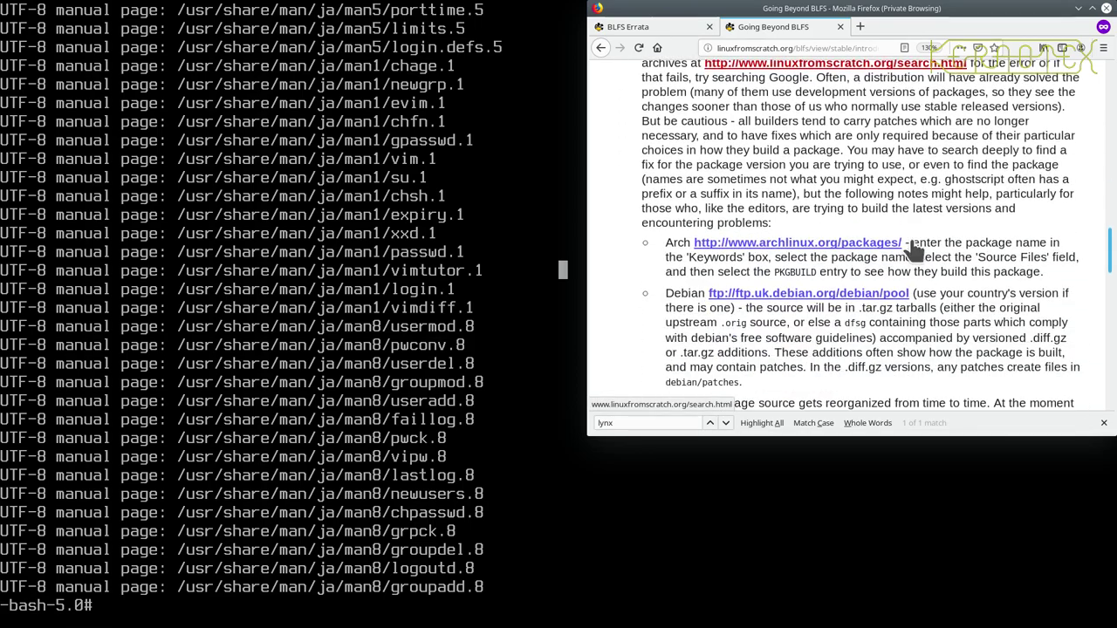
scroll(943, 233, "down", 10)
scroll(946, 233, "down", 11)
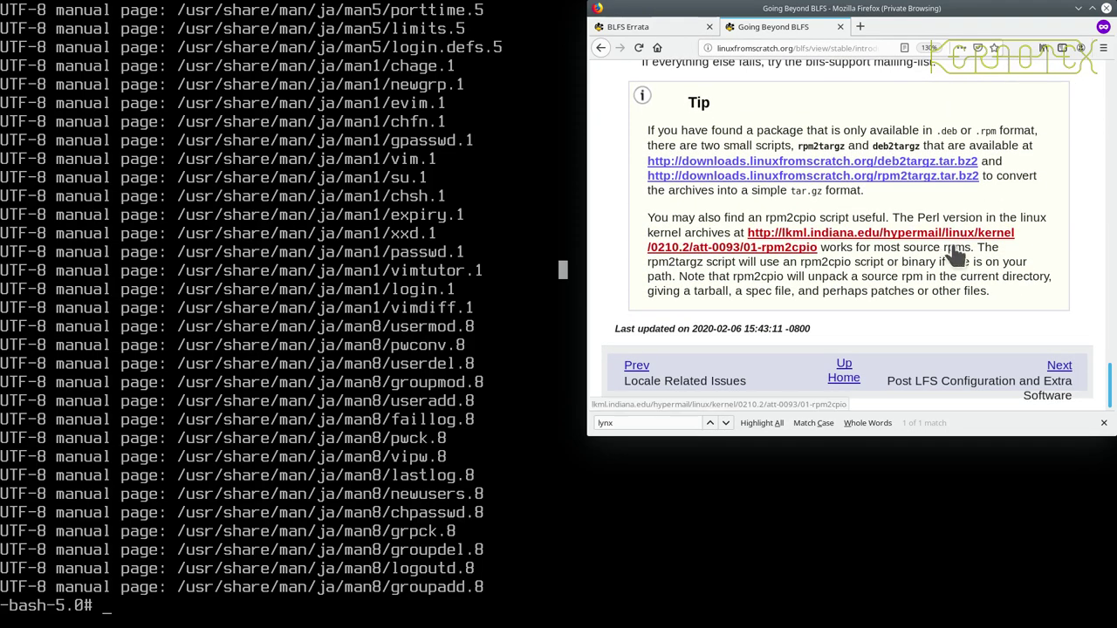